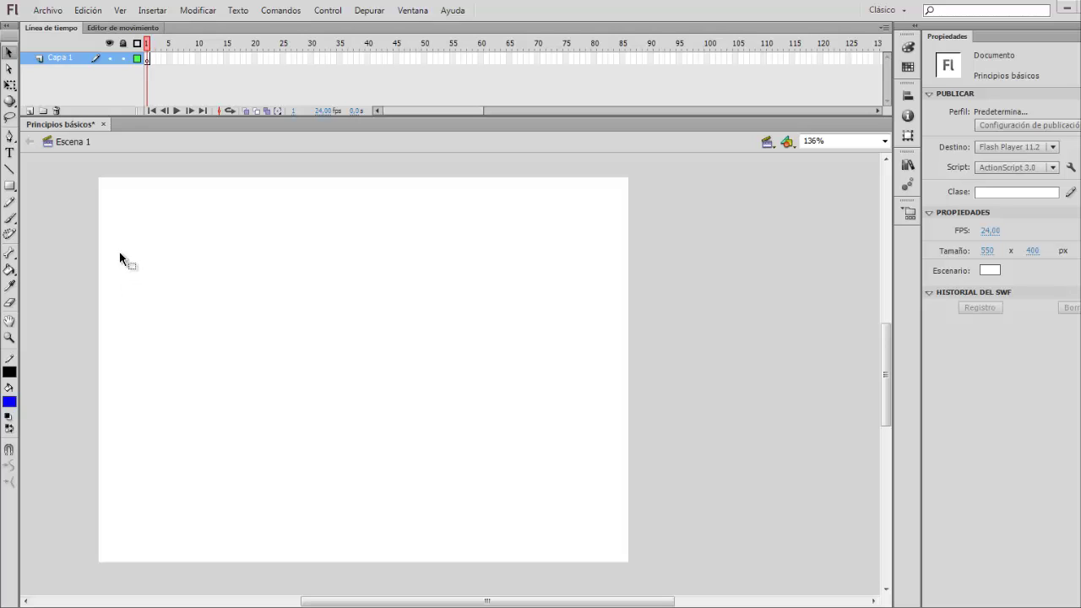
Draw a blue stick figure about 62 × 183 px near the left edge of the stage with the Brush tool
{"action": "left_click", "coordinate": [9, 217]}
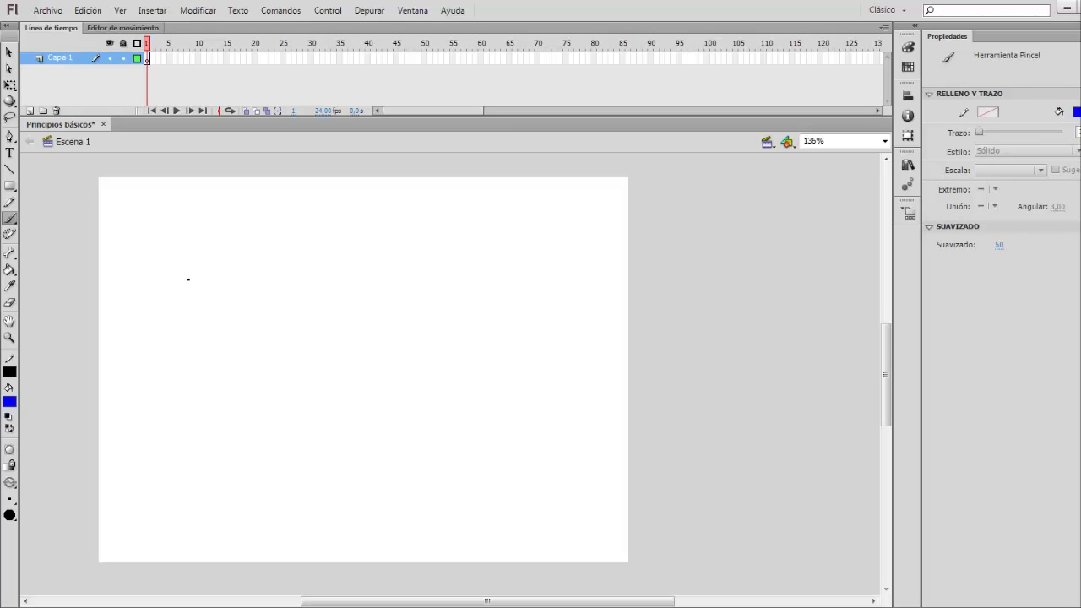
{"action": "mouse_move", "coordinate": [182, 276]}
{"action": "left_mouse_down"}
{"action": "mouse_move", "coordinate": [167, 308]}
{"action": "mouse_move", "coordinate": [184, 311]}
{"action": "mouse_move", "coordinate": [196, 294]}
{"action": "mouse_move", "coordinate": [186, 280]}
{"action": "mouse_move", "coordinate": [154, 481]}
{"action": "left_mouse_up"}
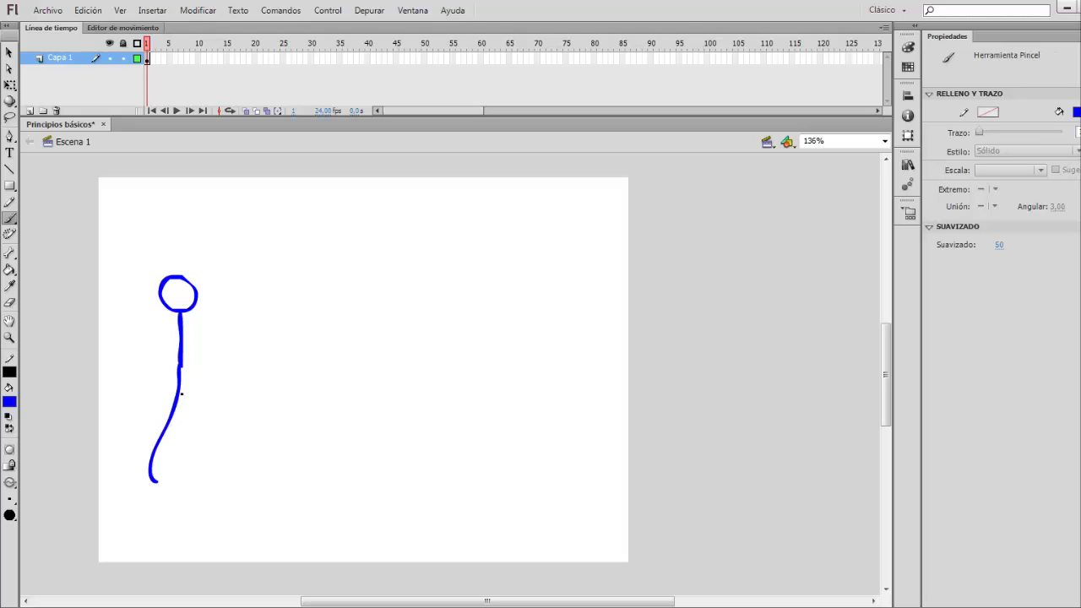
{"action": "key", "text": "ctrl+z"}
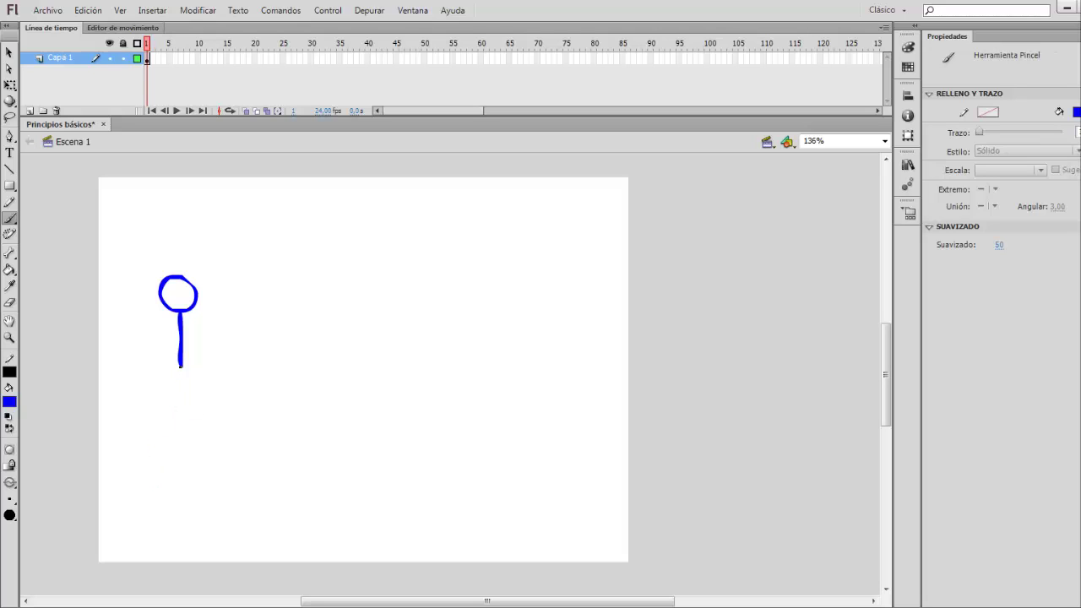
{"action": "left_click_drag", "start_coordinate": [180, 367], "coordinate": [148, 444]}
{"action": "left_click_drag", "start_coordinate": [181, 367], "coordinate": [199, 449]}
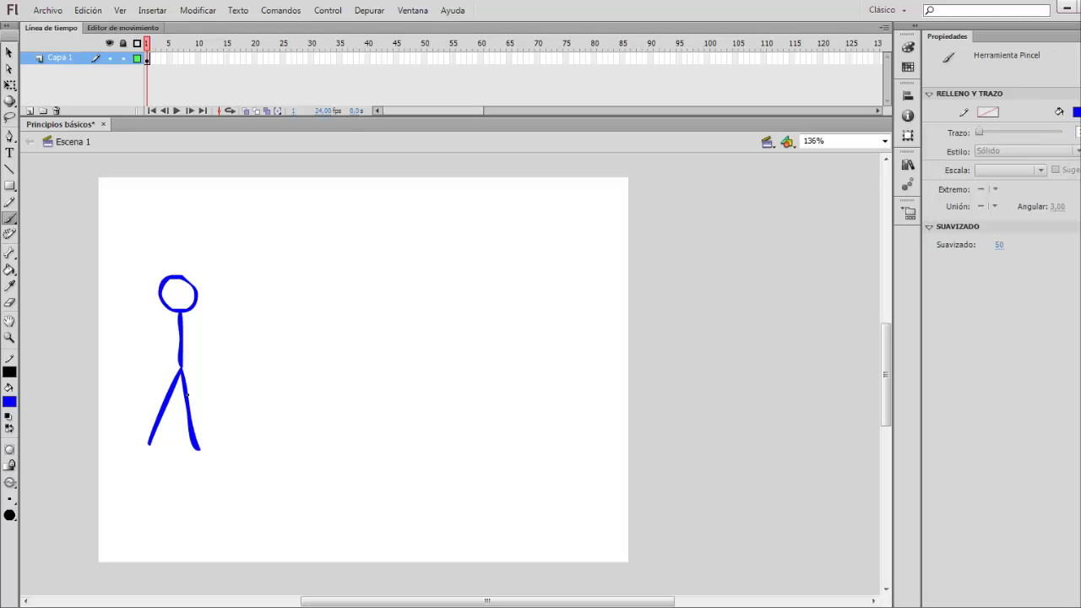
{"action": "mouse_move", "coordinate": [107, 370]}
{"action": "left_mouse_down"}
{"action": "mouse_move", "coordinate": [179, 323]}
{"action": "mouse_move", "coordinate": [146, 352]}
{"action": "mouse_move", "coordinate": [206, 377]}
{"action": "left_mouse_up"}
{"action": "key", "text": "ctrl+z"}
Rename the layer Capa 1 as Monigote
{"action": "left_click", "coordinate": [8, 53]}
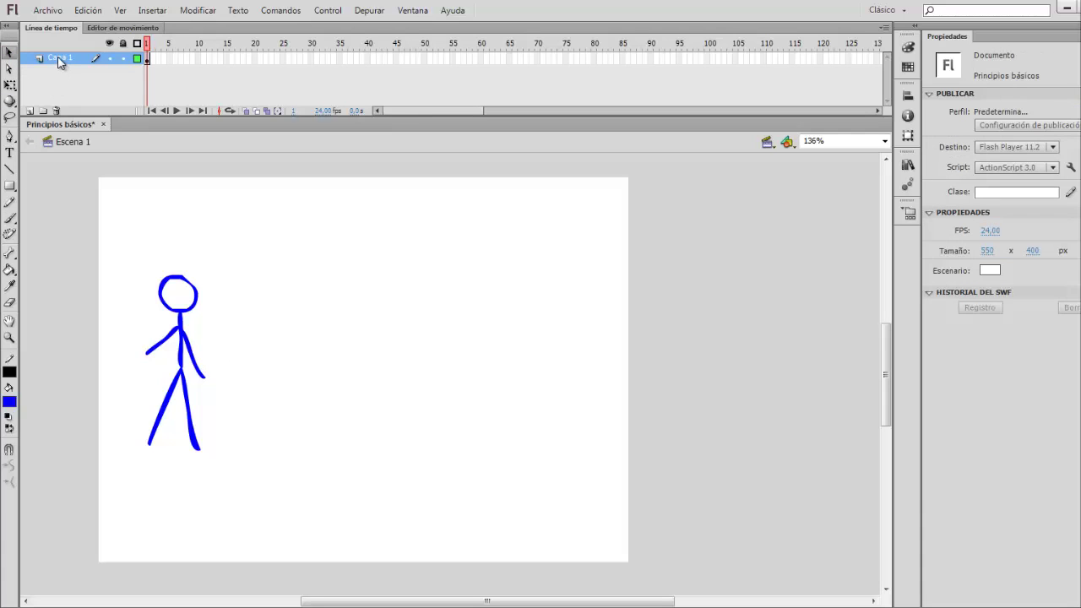
{"action": "double_click", "coordinate": [59, 58]}
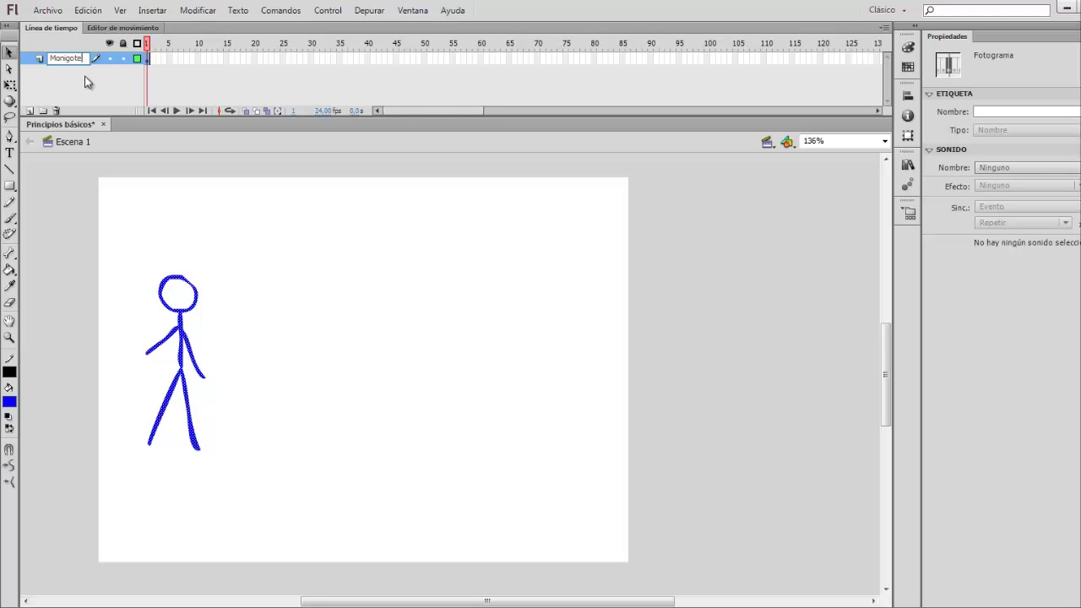
{"action": "left_click", "coordinate": [84, 77]}
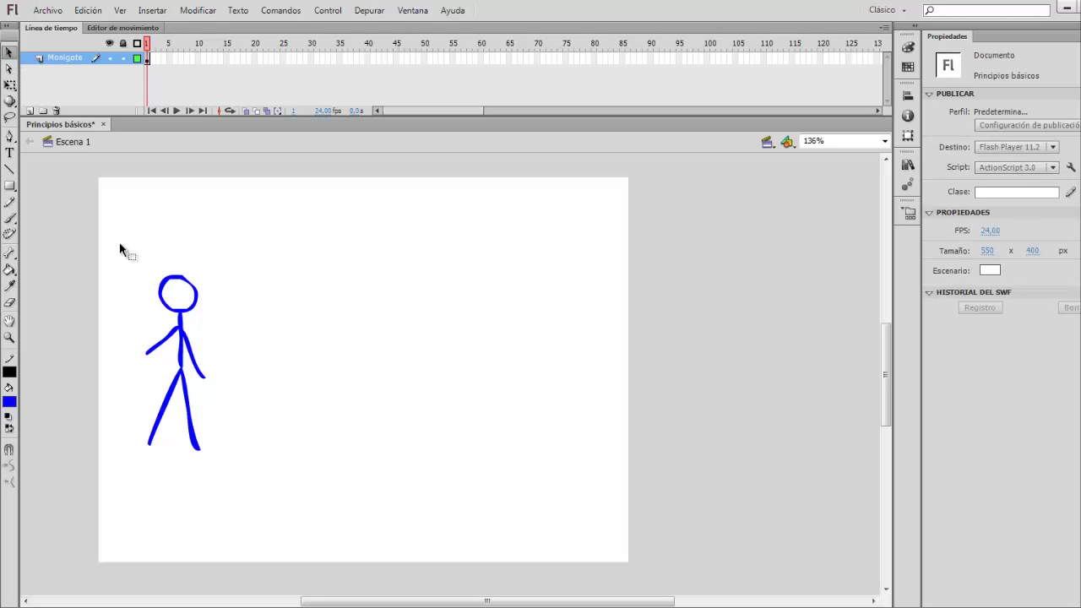
Convert the whole stick figure into a graphic symbol named Monigote with a centred registration point
{"action": "key", "text": "ctrl+a"}
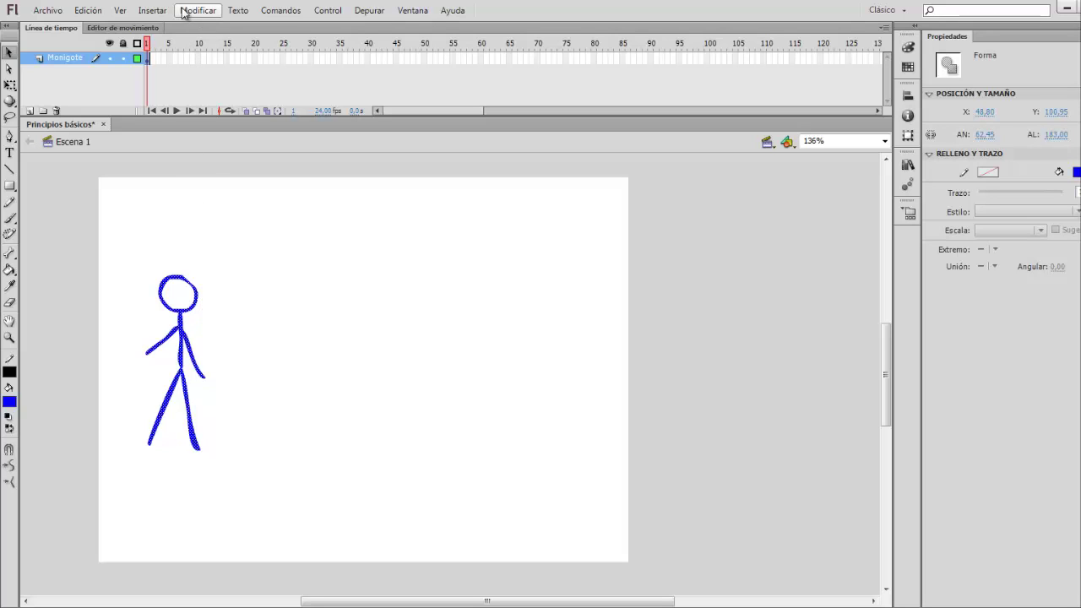
{"action": "left_click", "coordinate": [208, 12]}
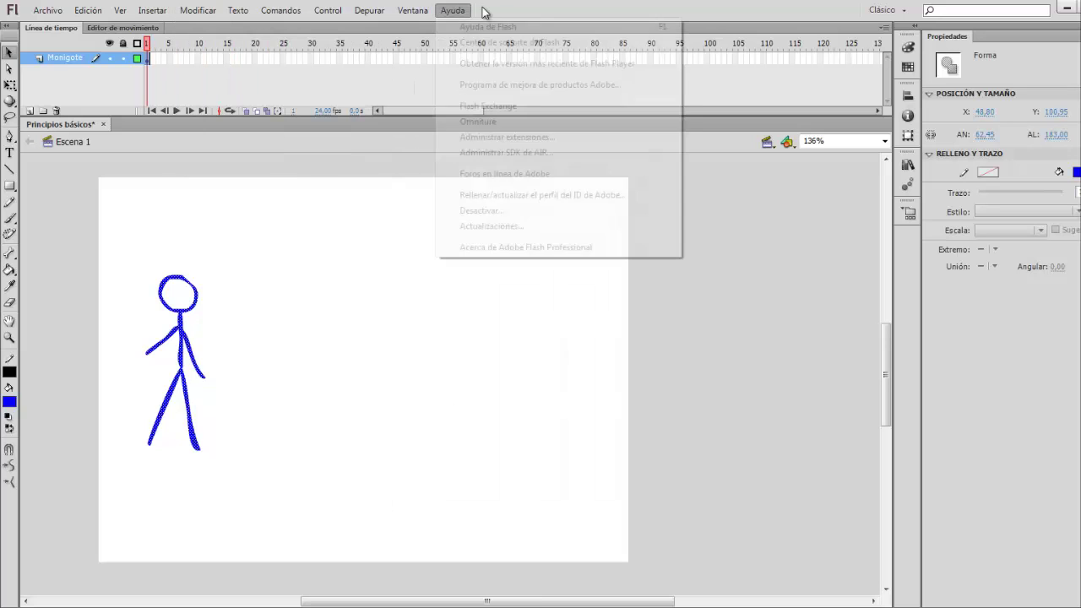
{"action": "left_click", "coordinate": [389, 200]}
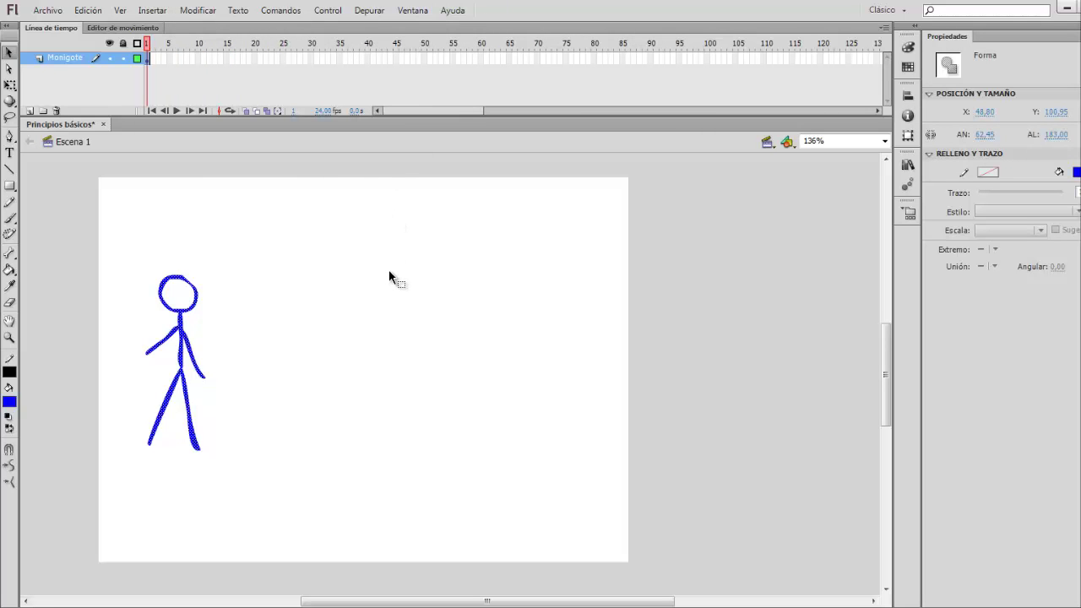
{"action": "key", "text": "F8"}
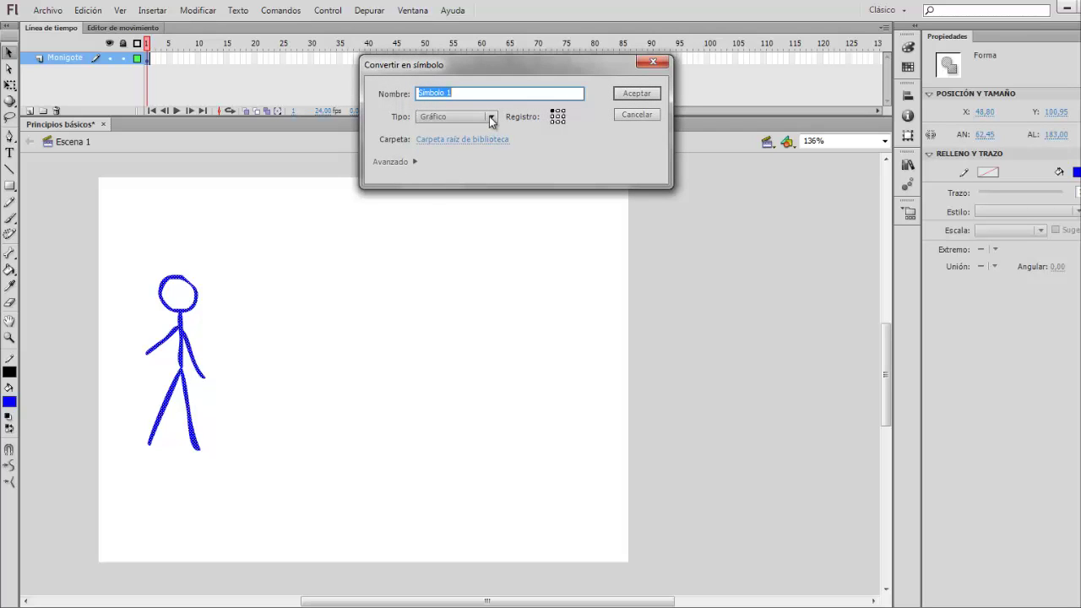
{"action": "left_click", "coordinate": [458, 93]}
{"action": "left_click_drag", "start_coordinate": [458, 93], "coordinate": [413, 97]}
{"action": "type", "text": "M"}
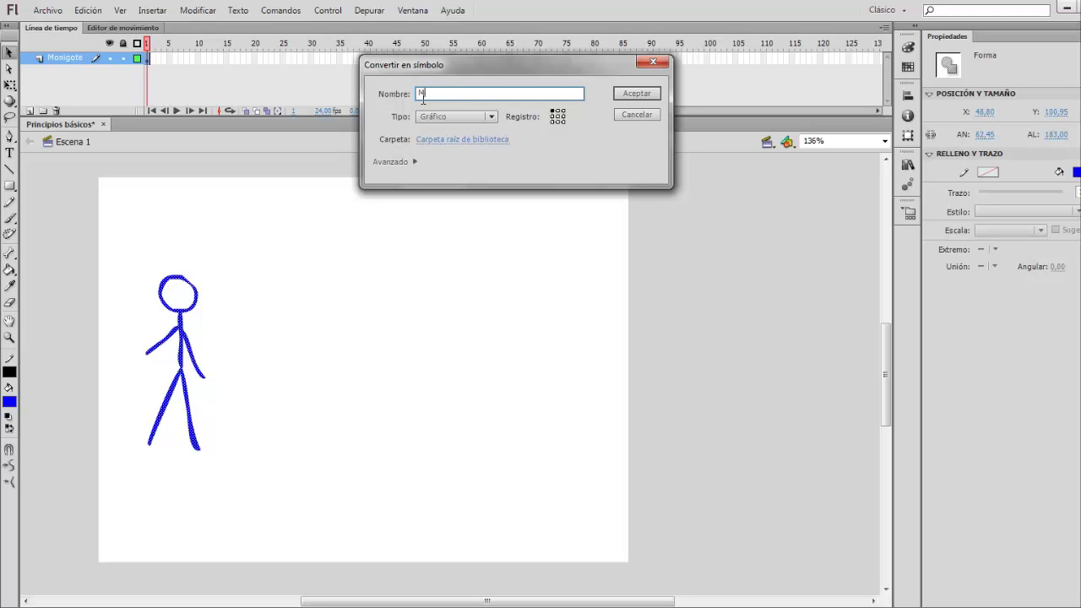
{"action": "type", "text": "onigote"}
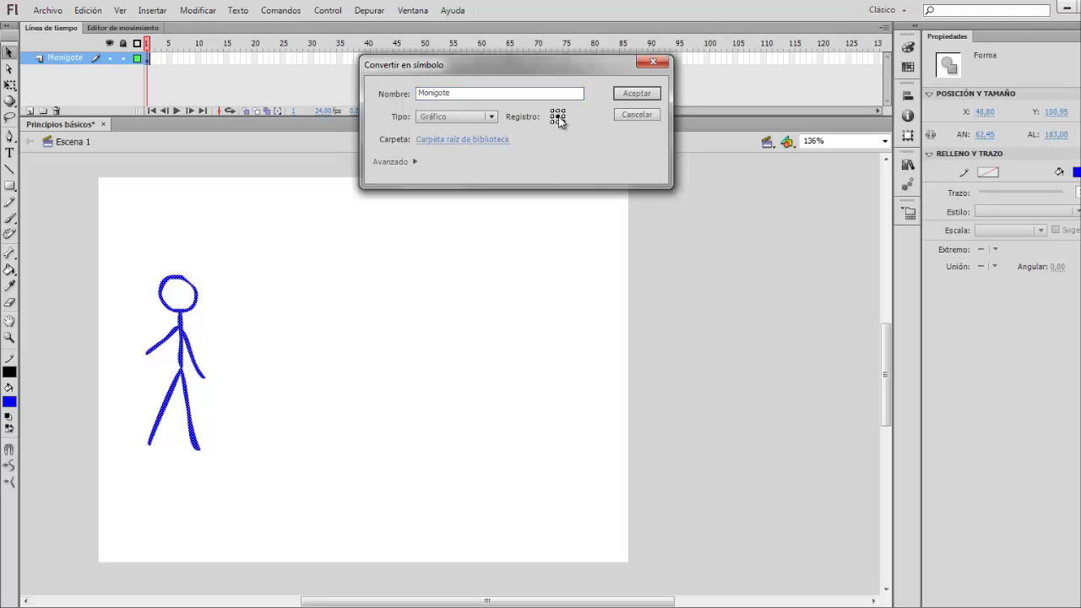
{"action": "left_click", "coordinate": [636, 94]}
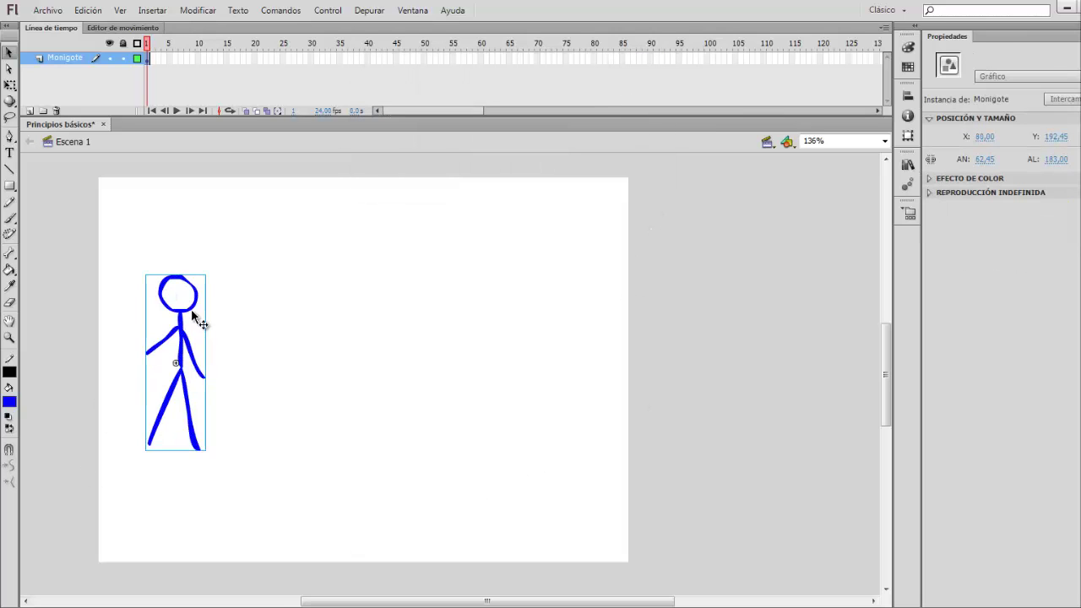
Delete the figure from the stage and place a Monigote instance from the library at about X 82, Y 194
{"action": "left_click", "coordinate": [908, 166]}
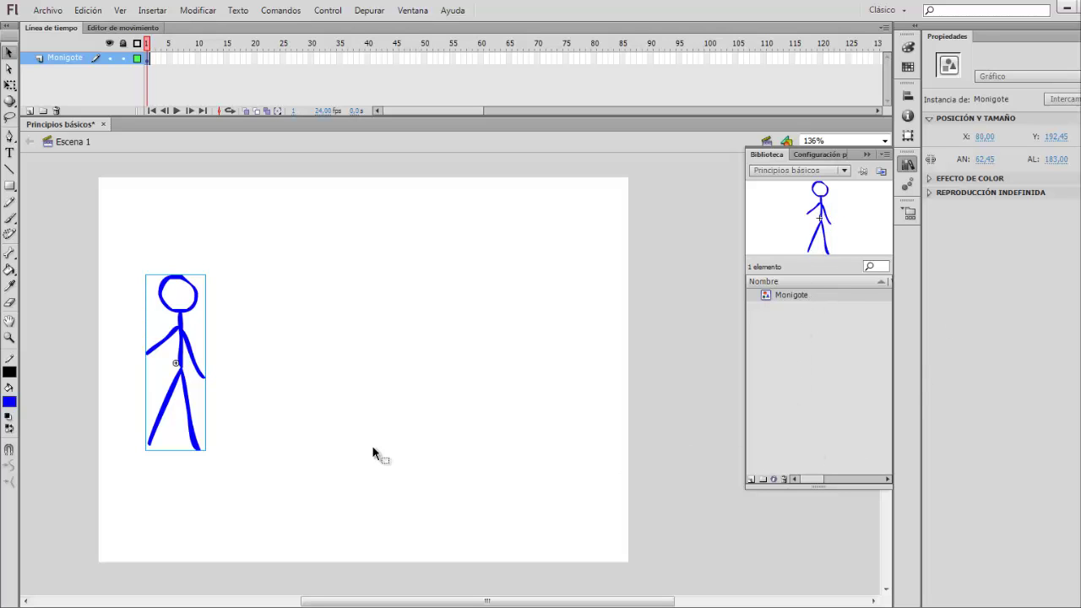
{"action": "left_click", "coordinate": [257, 330]}
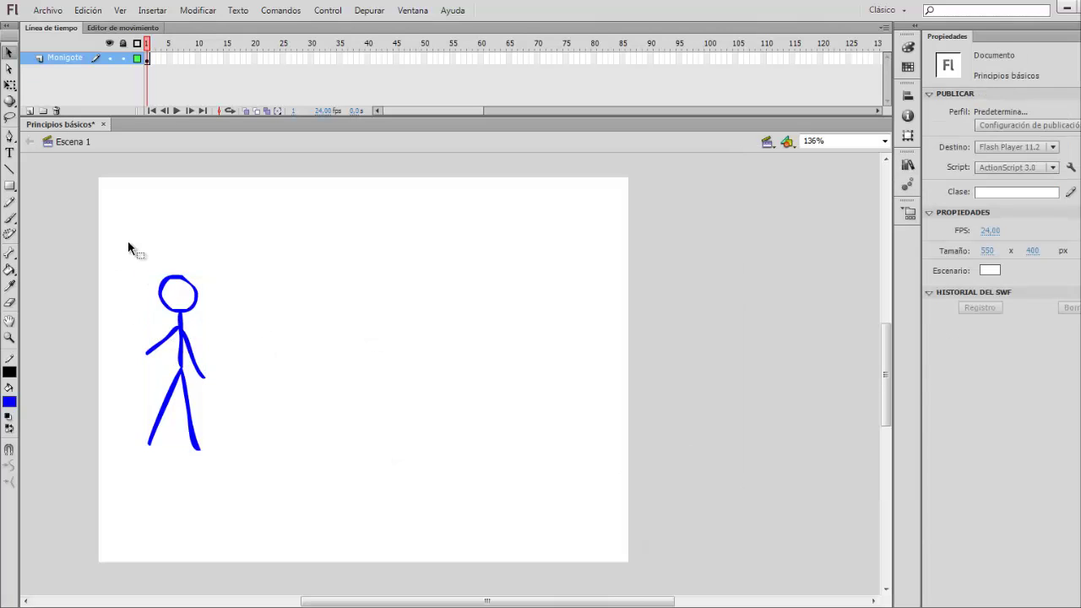
{"action": "left_click_drag", "start_coordinate": [127, 241], "coordinate": [288, 493]}
{"action": "key", "text": "Delete"}
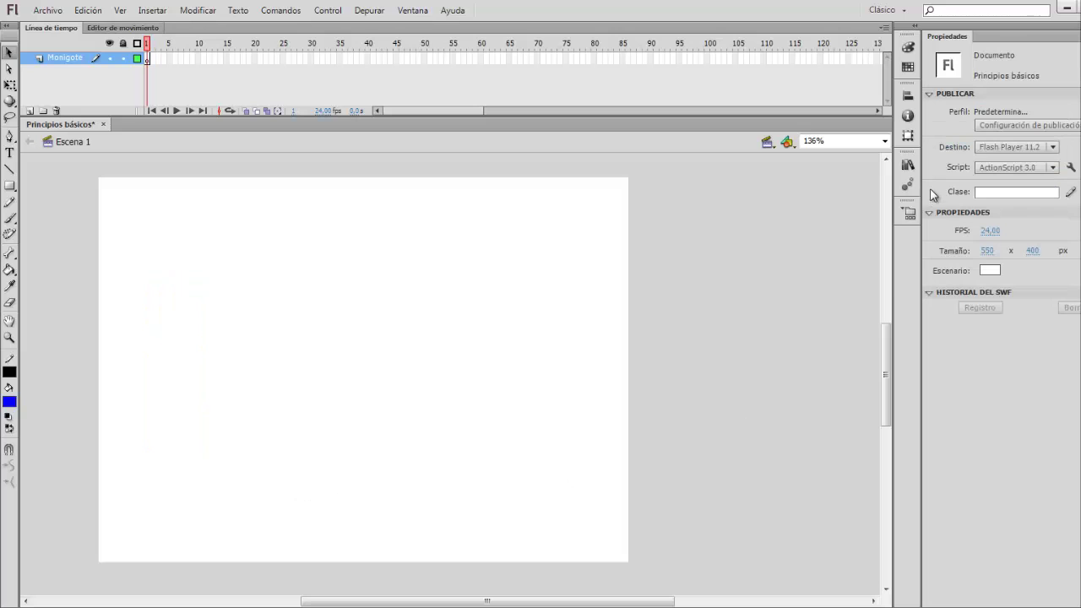
{"action": "left_click", "coordinate": [907, 165]}
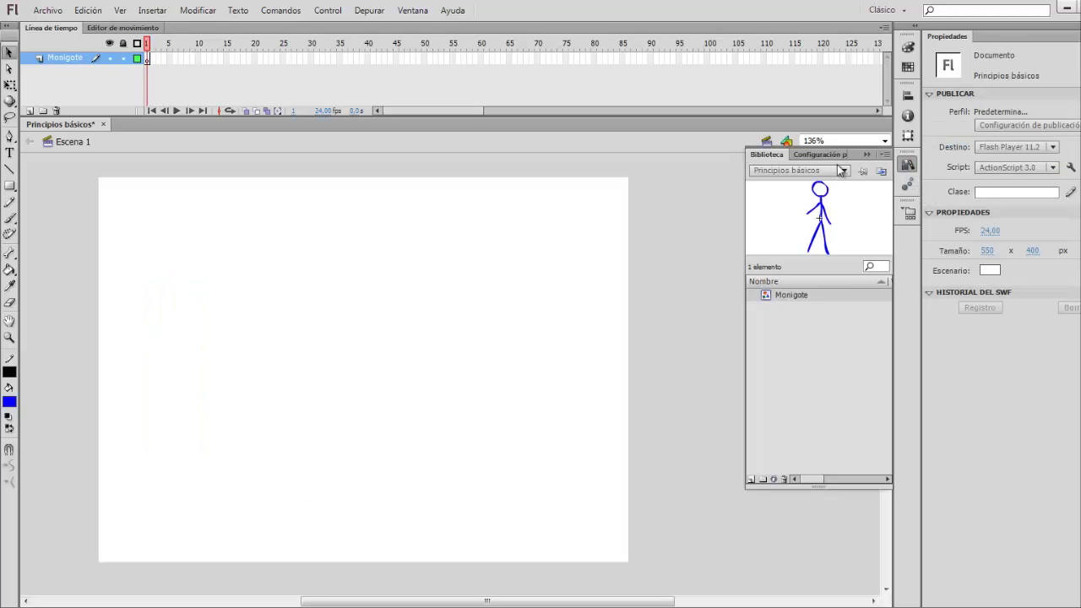
{"action": "left_click_drag", "start_coordinate": [823, 202], "coordinate": [182, 373]}
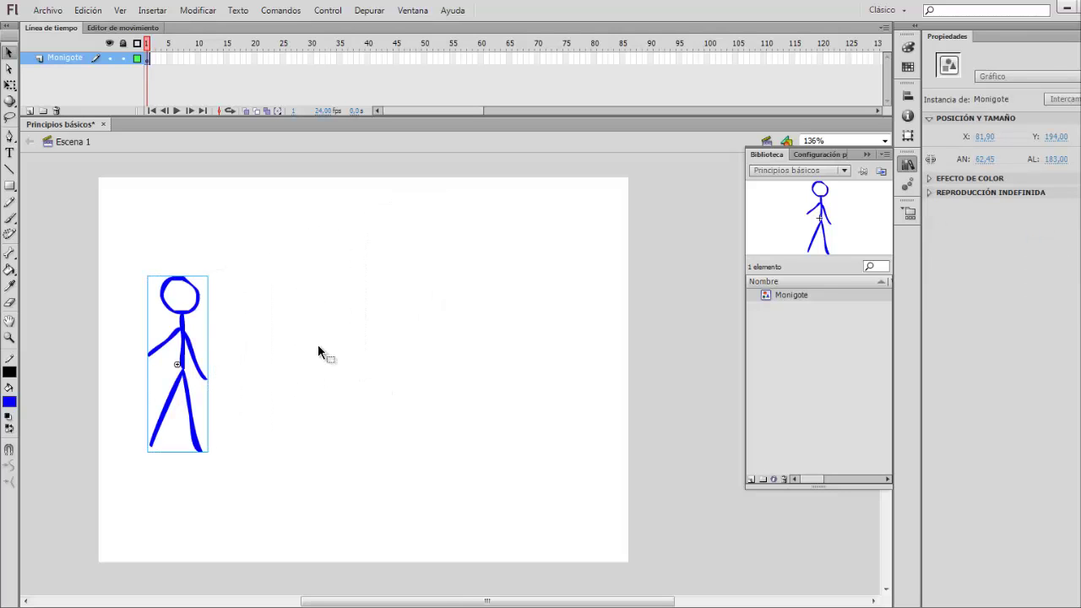
{"action": "left_click", "coordinate": [330, 286]}
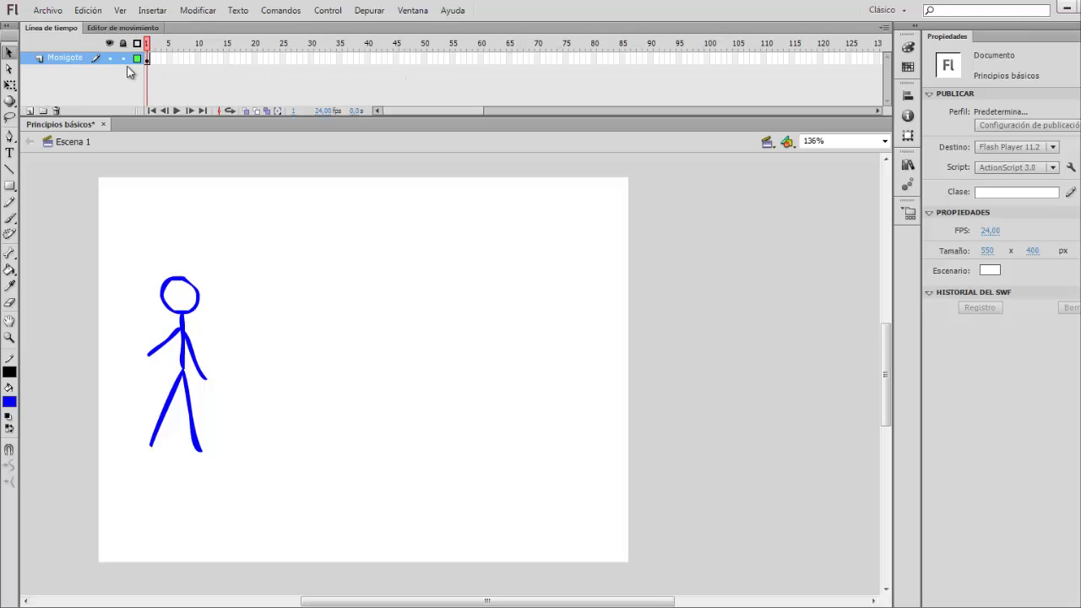
Extend the Monigote layer by inserting frames up to frame 70
{"action": "right_click", "coordinate": [538, 60]}
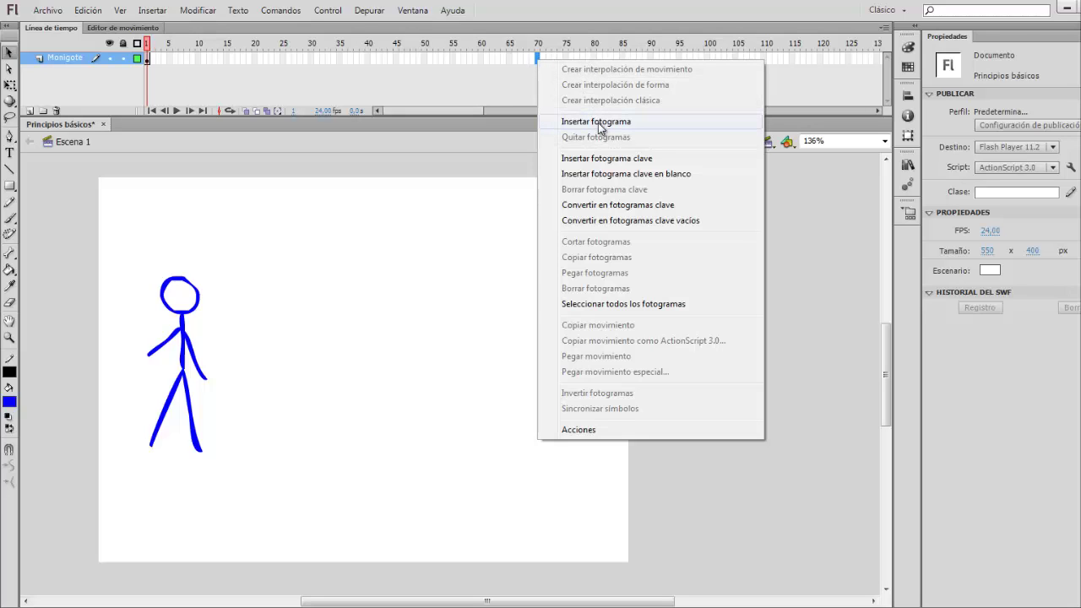
{"action": "left_click", "coordinate": [510, 59]}
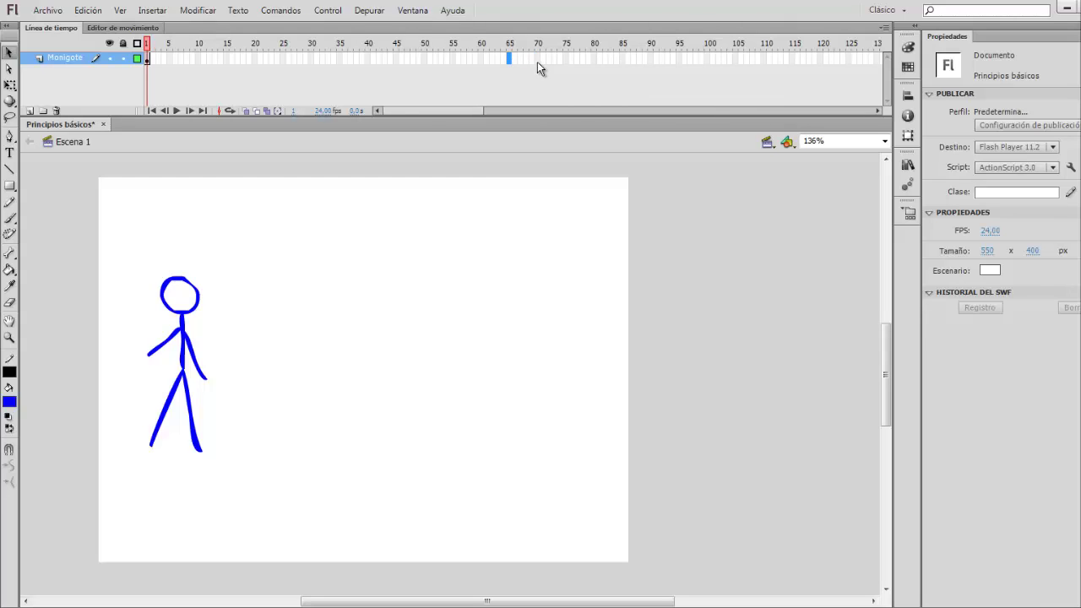
{"action": "left_click", "coordinate": [537, 59]}
{"action": "key", "text": "F5"}
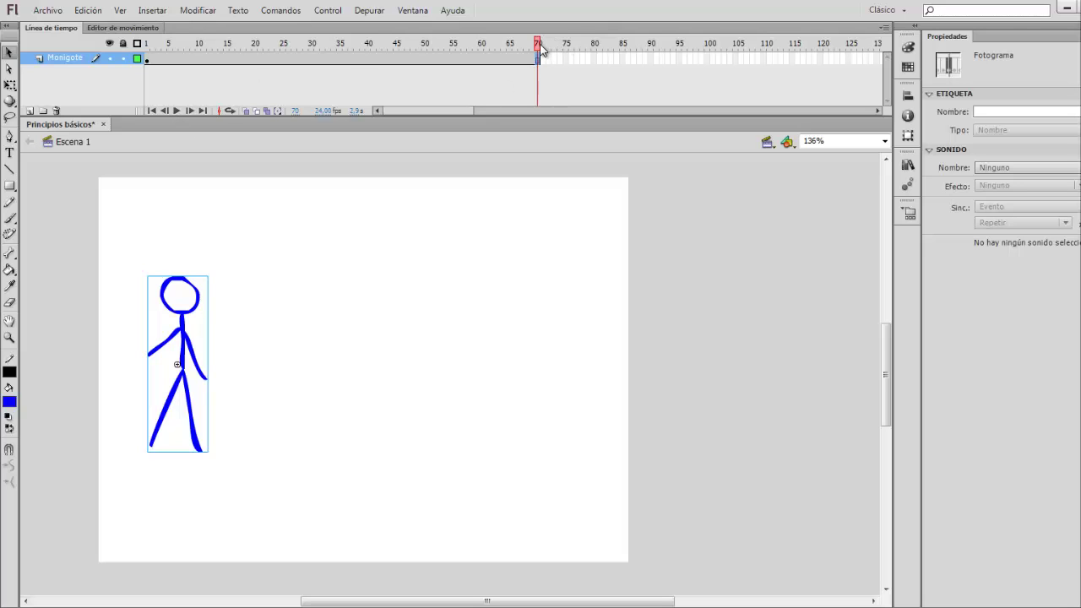
Preview the timeline between frames 1 and 70, and decline saving the document with auto-recovery
{"action": "left_click_drag", "start_coordinate": [541, 47], "coordinate": [147, 46]}
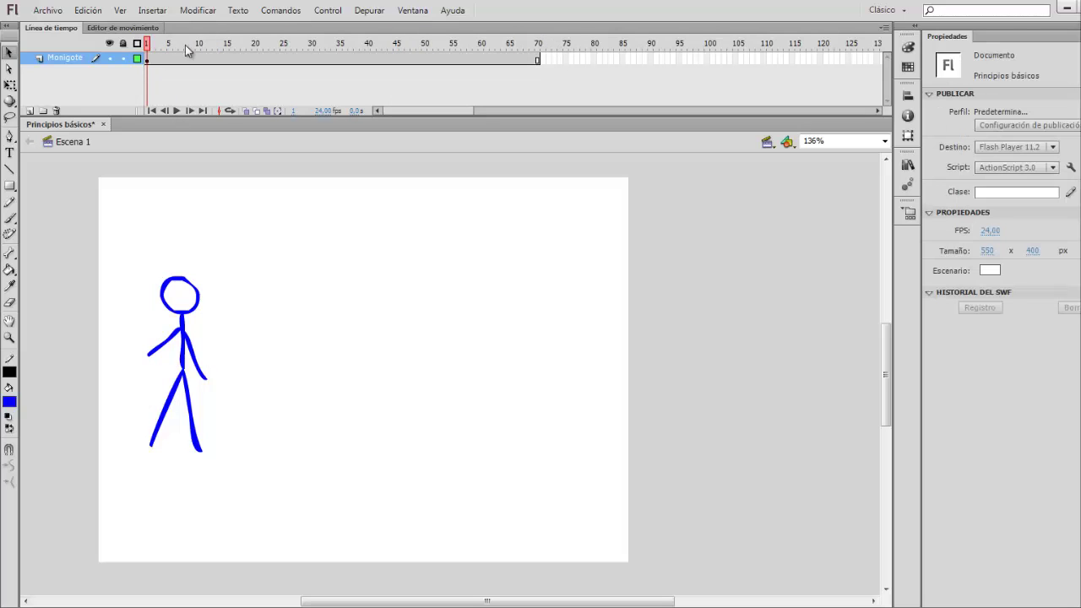
{"action": "left_click", "coordinate": [175, 110]}
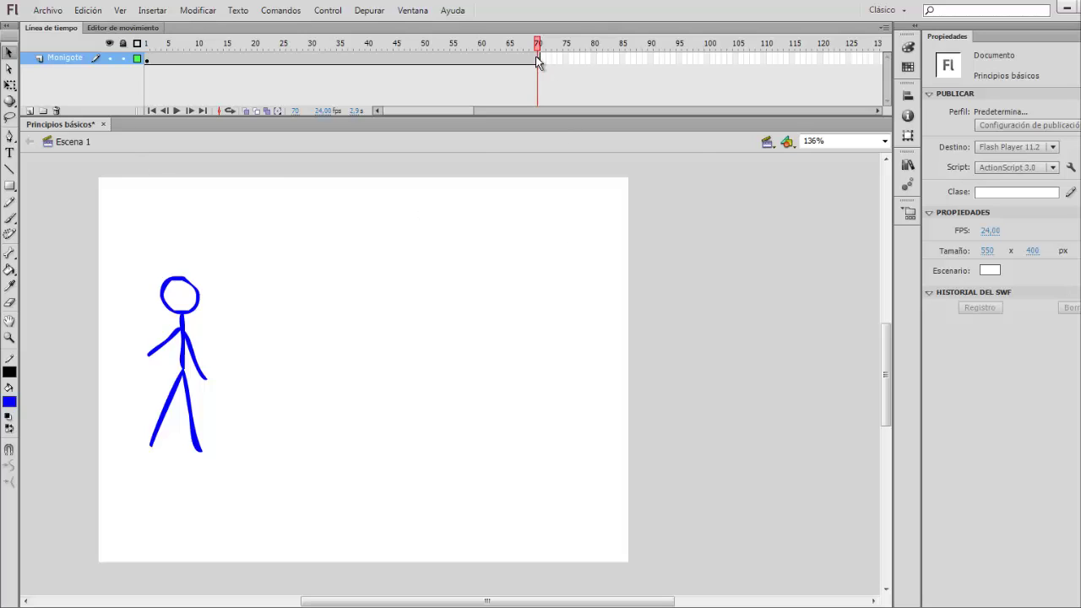
{"action": "left_click", "coordinate": [149, 58]}
{"action": "left_click_drag", "start_coordinate": [148, 43], "coordinate": [537, 46]}
{"action": "left_click", "coordinate": [533, 69]}
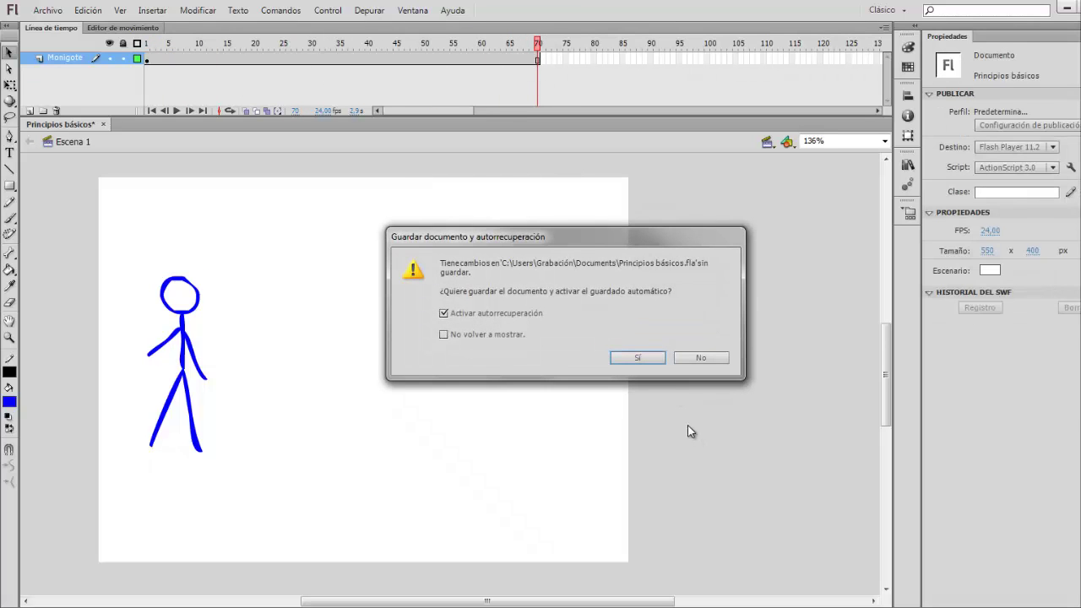
{"action": "left_click", "coordinate": [699, 358]}
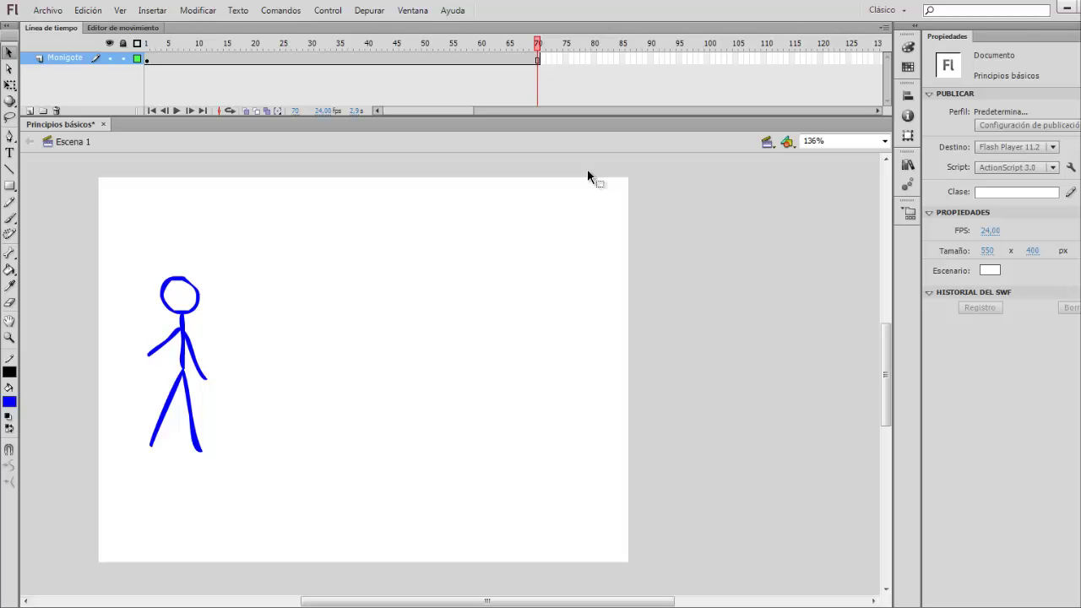
Insert a keyframe at frame 70 and move the figure there to the stage's right side, at about X 488, Y 184
{"action": "key", "text": "F6"}
{"action": "left_click", "coordinate": [537, 59]}
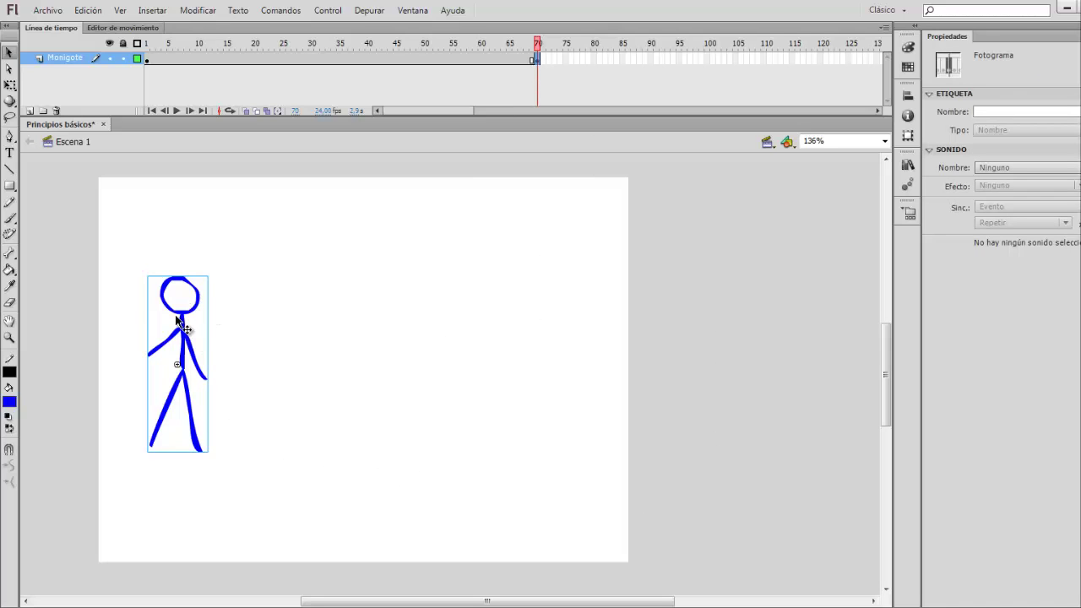
{"action": "left_click_drag", "start_coordinate": [179, 314], "coordinate": [578, 314]}
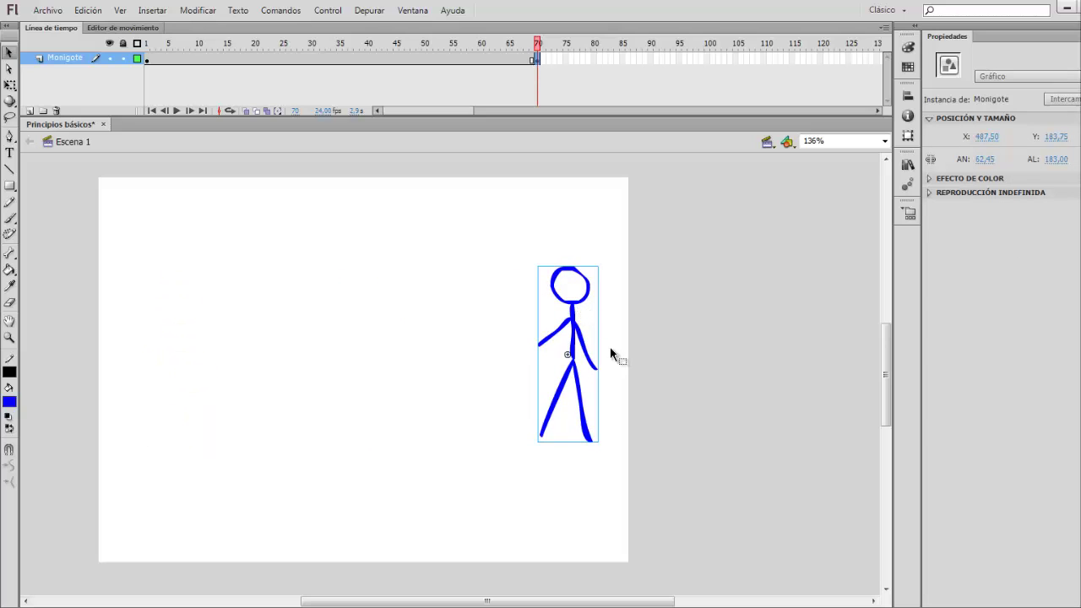
Play the animation from frame 1, and create a classic tween between the keyframes at frames 1 and 70
{"action": "left_click", "coordinate": [147, 59]}
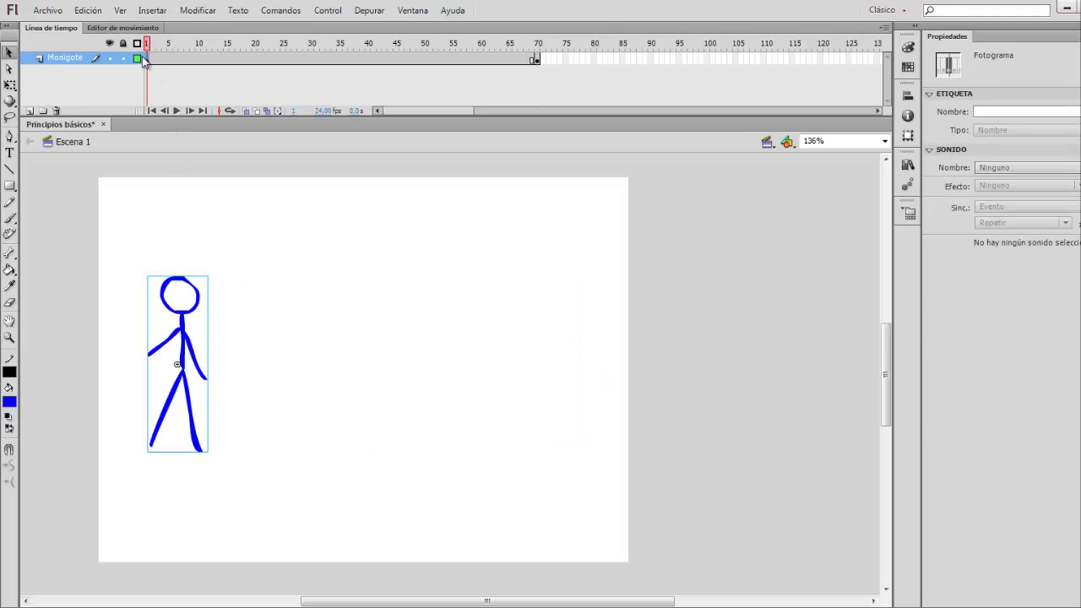
{"action": "key", "text": "Return"}
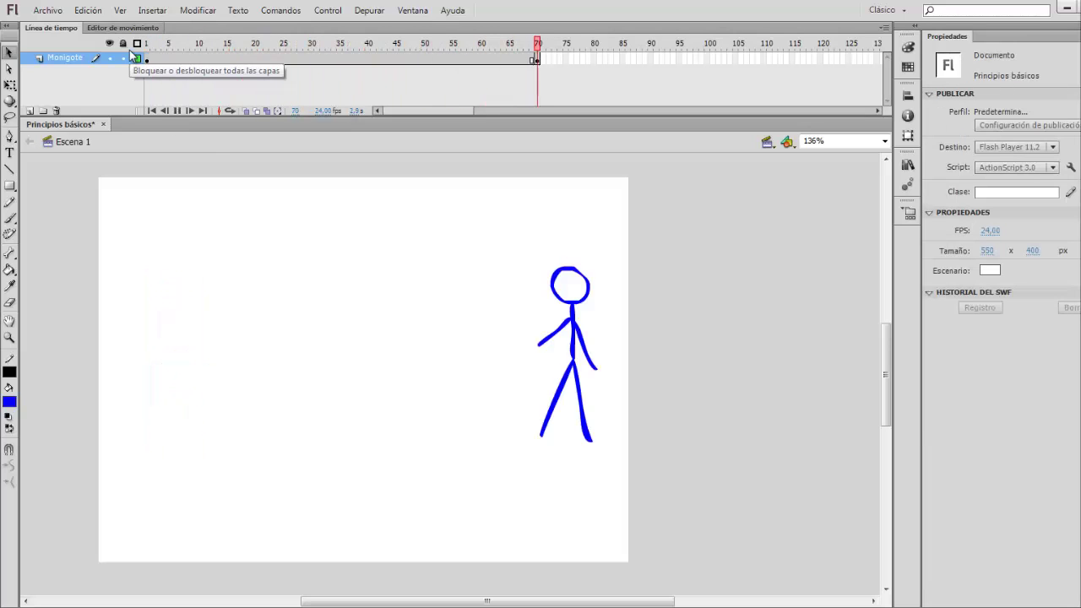
{"action": "left_click", "coordinate": [242, 94]}
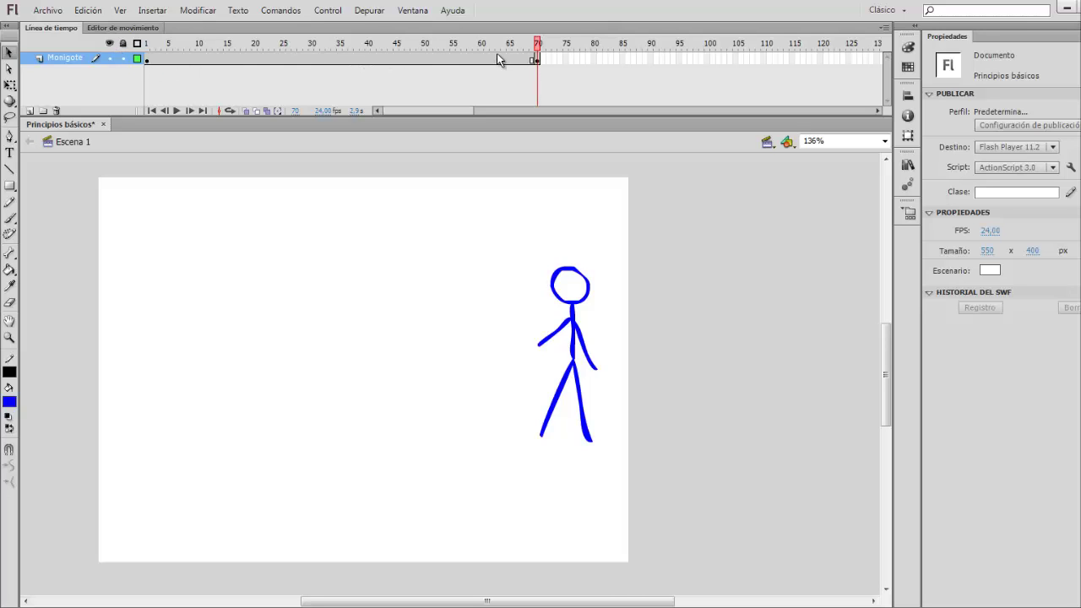
{"action": "left_click", "coordinate": [303, 59]}
{"action": "right_click", "coordinate": [329, 61]}
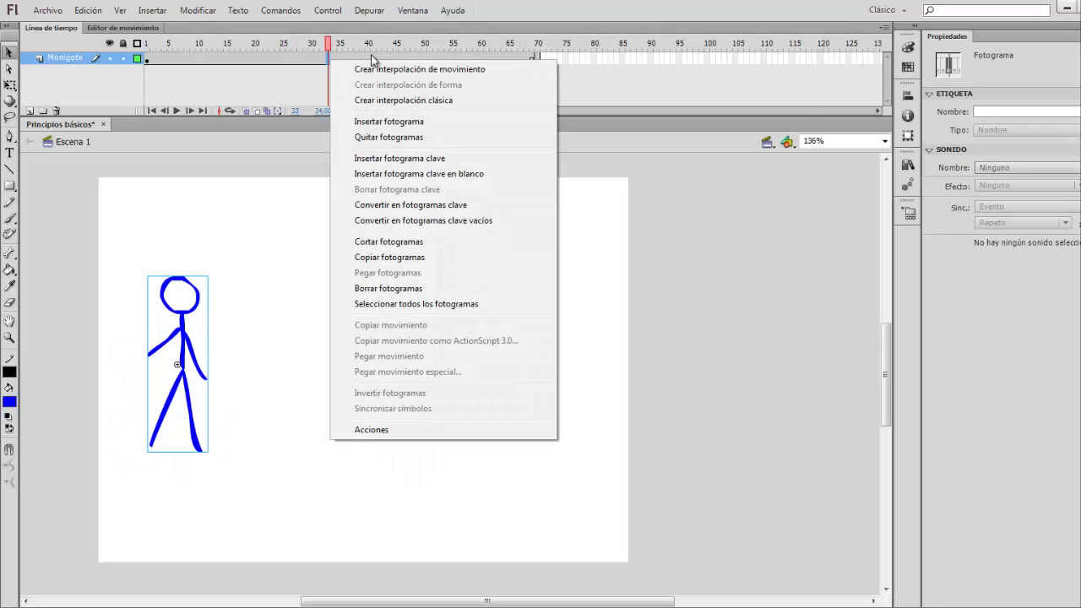
{"action": "left_click", "coordinate": [409, 101]}
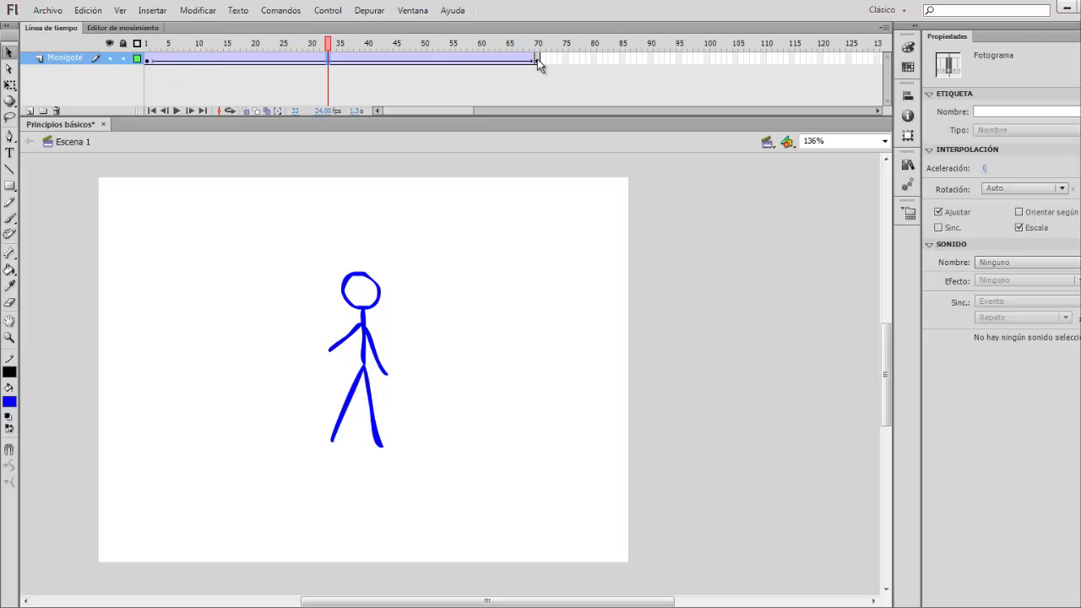
{"action": "left_click", "coordinate": [148, 62]}
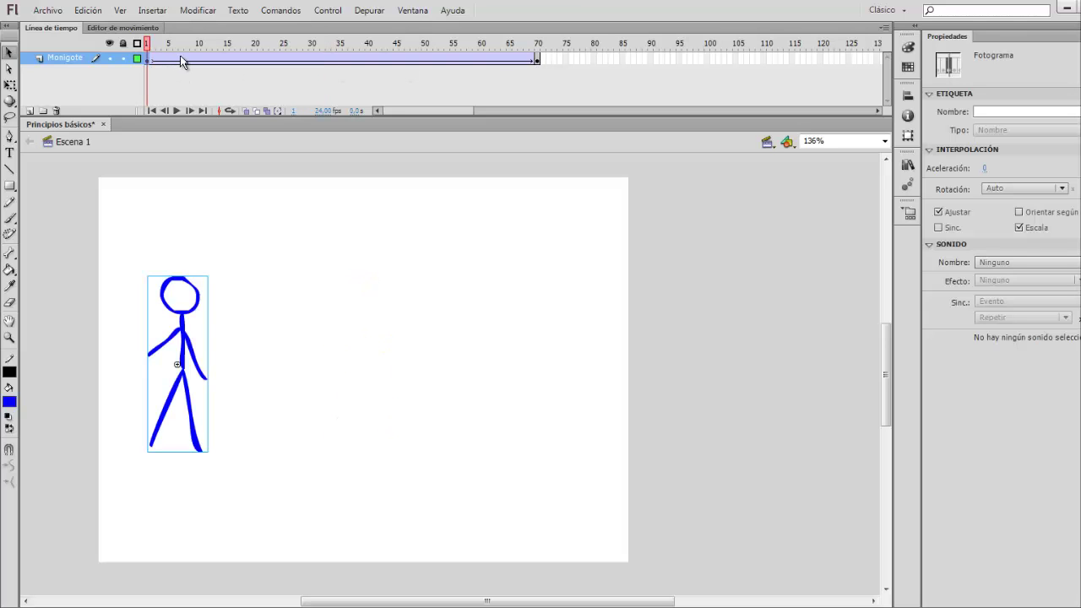
Play the tween animation and check the figure's intermediate positions at frames 8 and 4
{"action": "key", "text": "Return"}
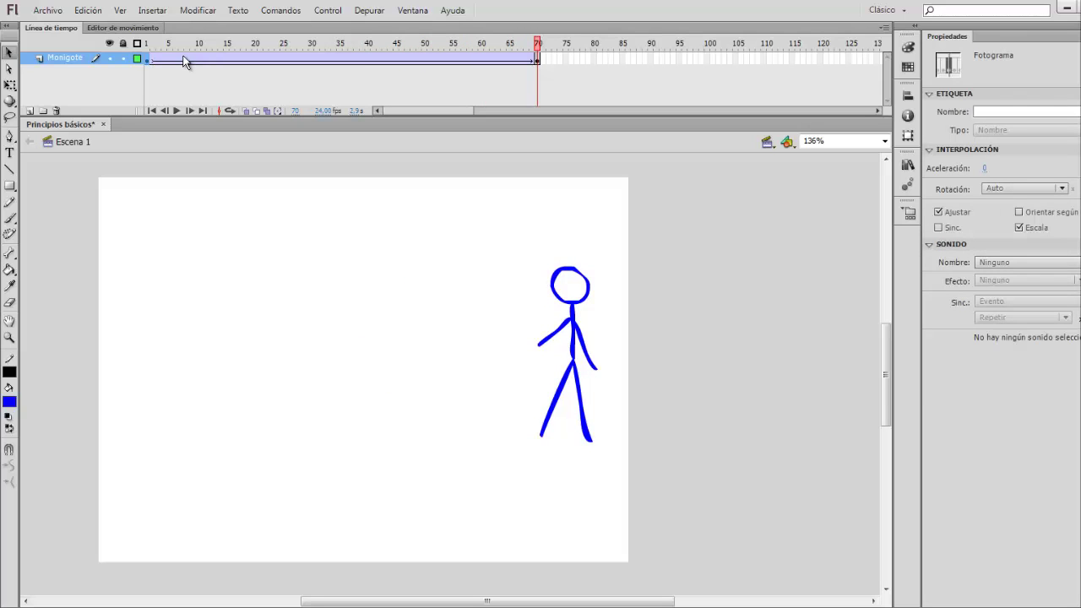
{"action": "key", "text": "Return"}
{"action": "left_click", "coordinate": [184, 91]}
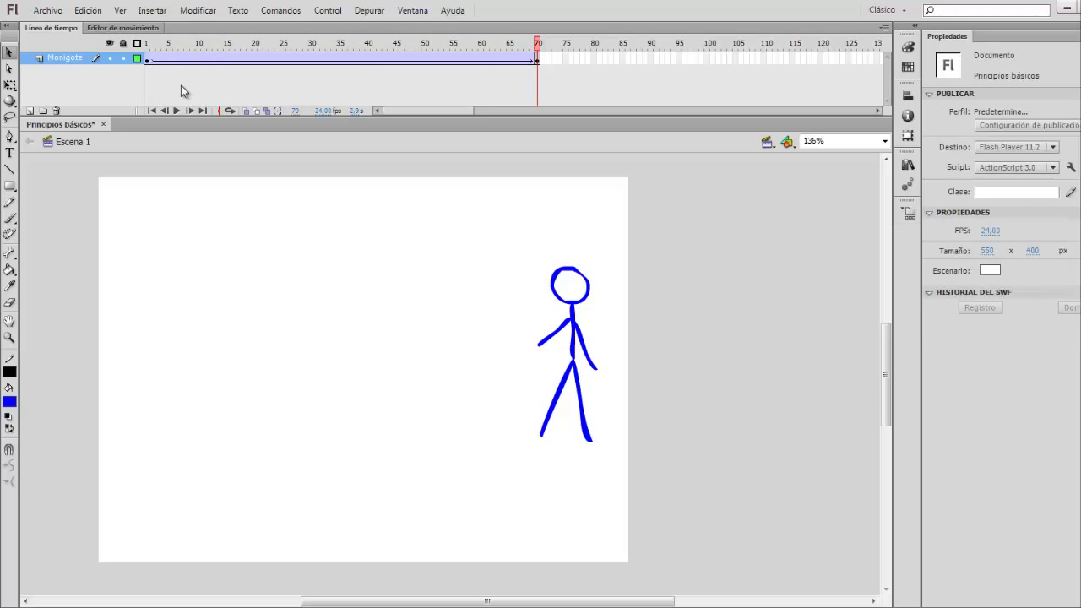
{"action": "left_click", "coordinate": [149, 61]}
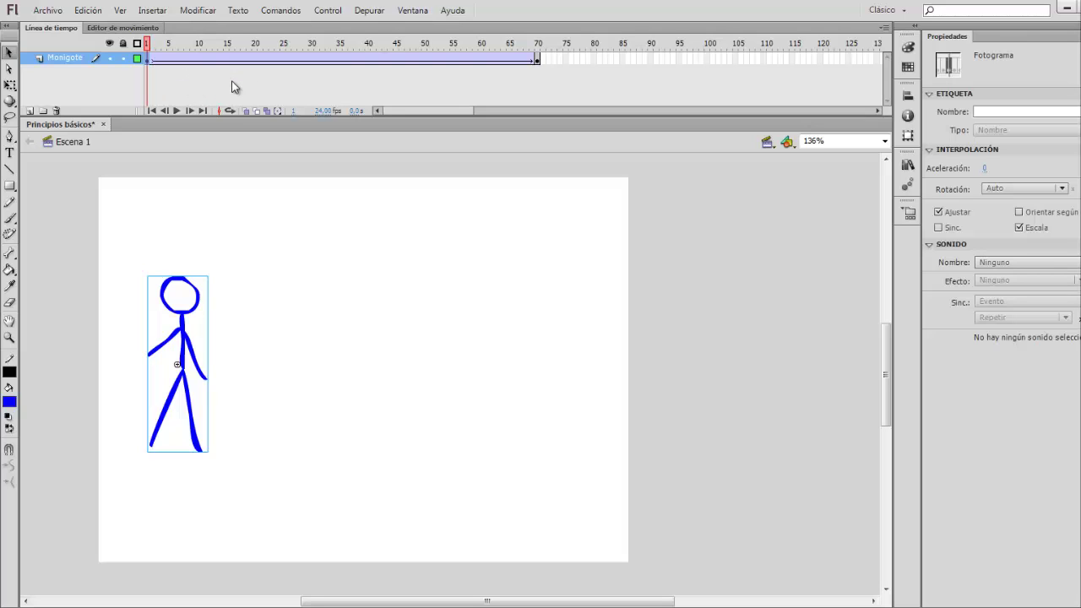
{"action": "left_click", "coordinate": [188, 62]}
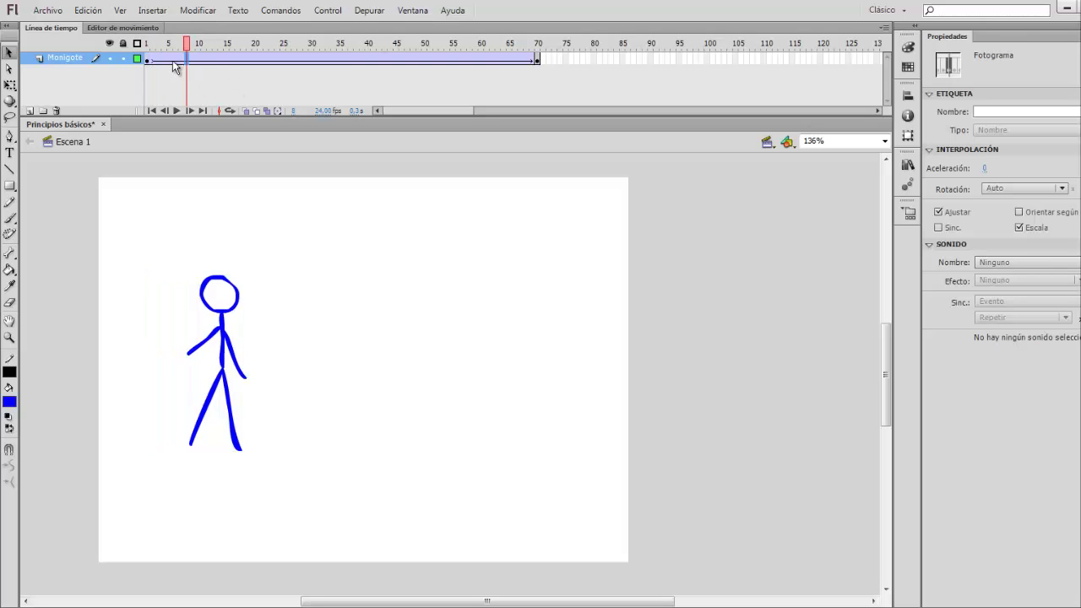
{"action": "left_click", "coordinate": [165, 64]}
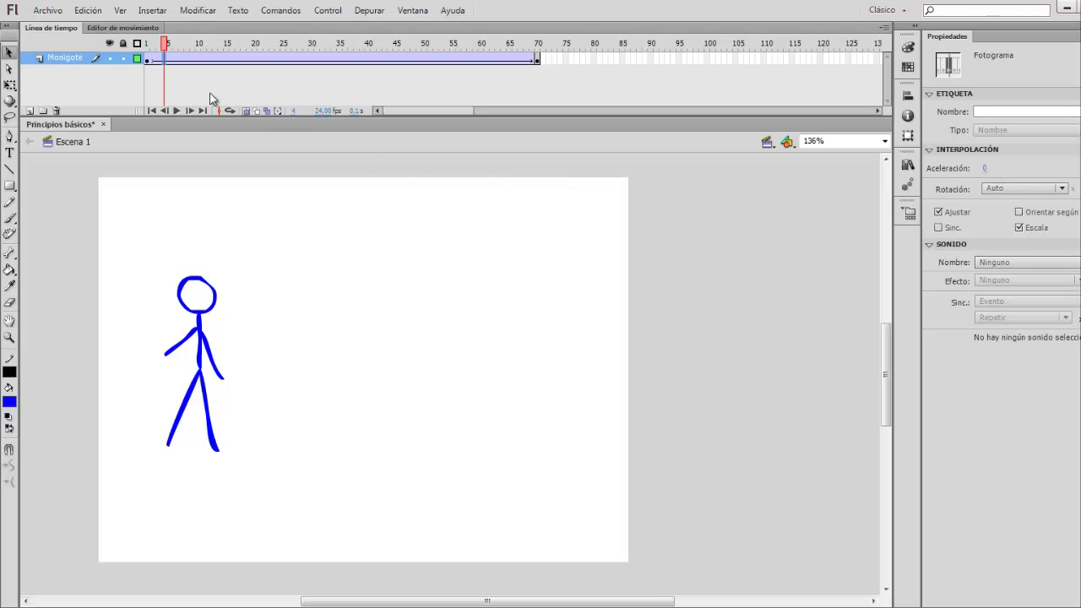
Set the classic tween's easing to 100 (fuera) and play the animation
{"action": "left_click", "coordinate": [148, 60]}
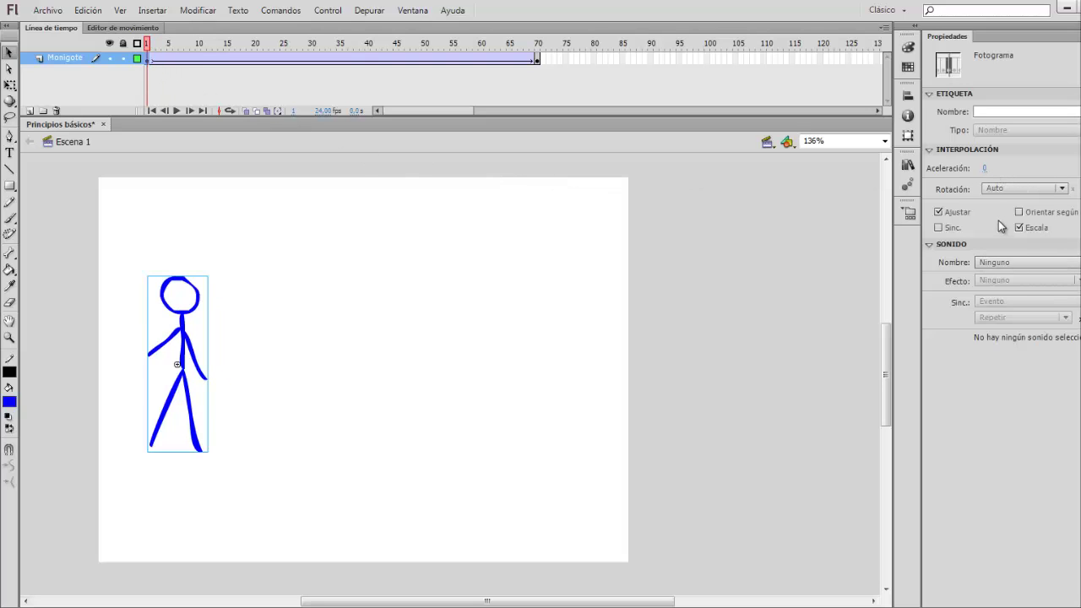
{"action": "left_click_drag", "start_coordinate": [985, 171], "coordinate": [1078, 175]}
{"action": "left_click", "coordinate": [178, 110]}
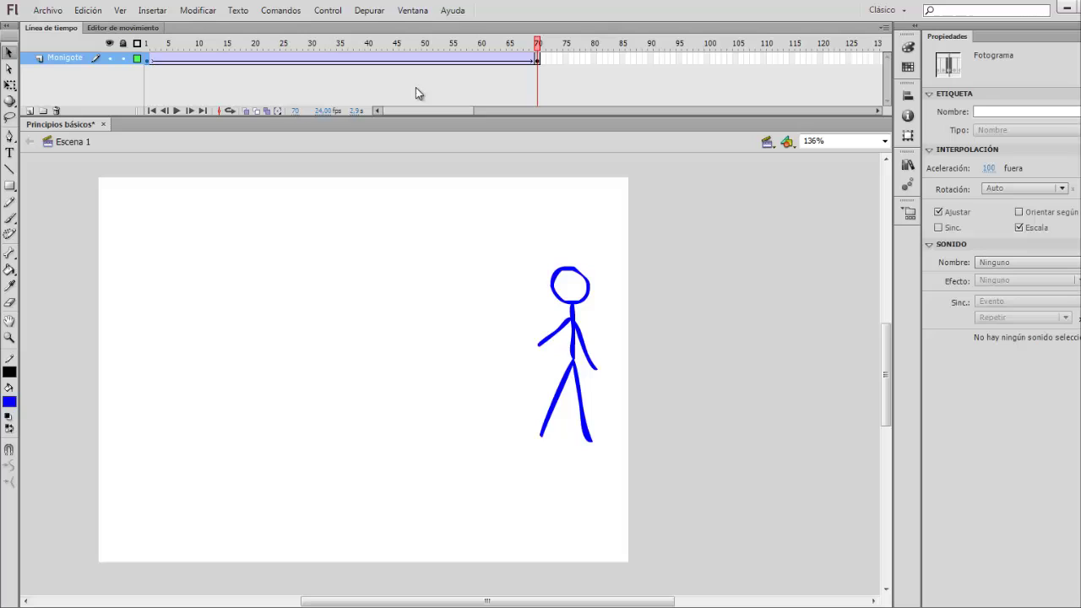
Examine the figure's spacing with onion skin over frames 1 to 70, and turn onion skin off
{"action": "left_click", "coordinate": [245, 112]}
{"action": "left_click_drag", "start_coordinate": [527, 48], "coordinate": [148, 68]}
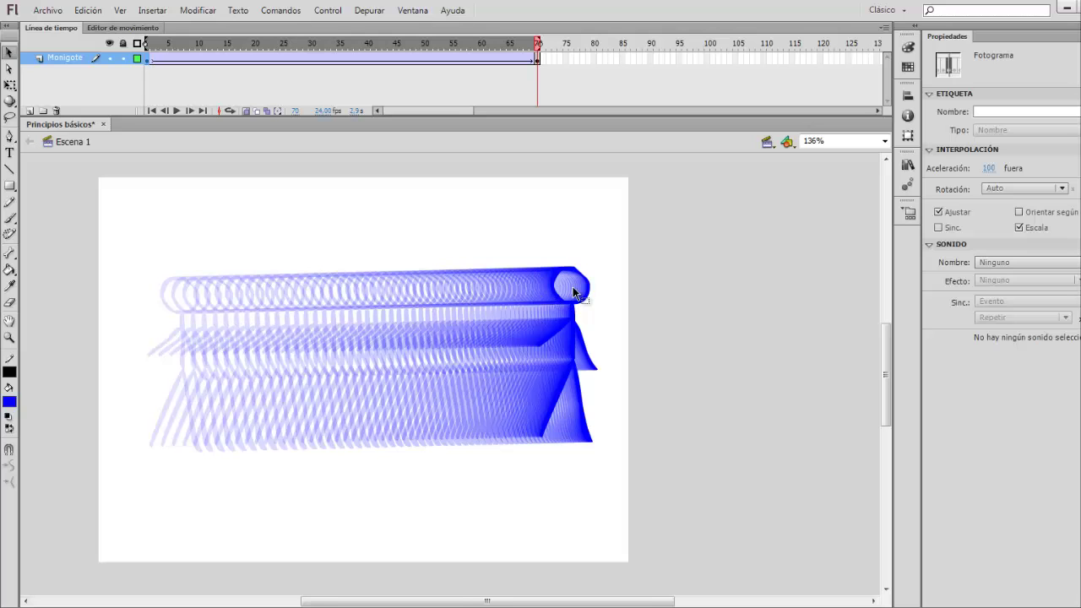
{"action": "key", "text": "Return"}
{"action": "left_click", "coordinate": [246, 110]}
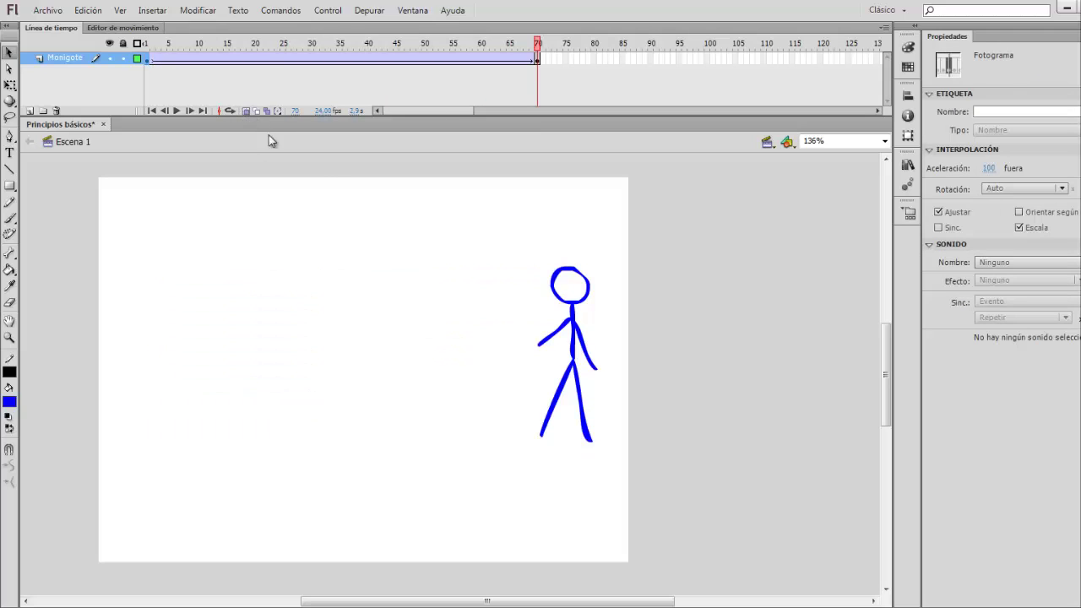
Set the classic tween's easing to -100 (dentro) and play the animation
{"action": "left_click_drag", "start_coordinate": [988, 168], "coordinate": [762, 181]}
{"action": "key", "text": "Return"}
Set the classic tween's rotation to CW and play the animation to check the spin
{"action": "left_click", "coordinate": [147, 58]}
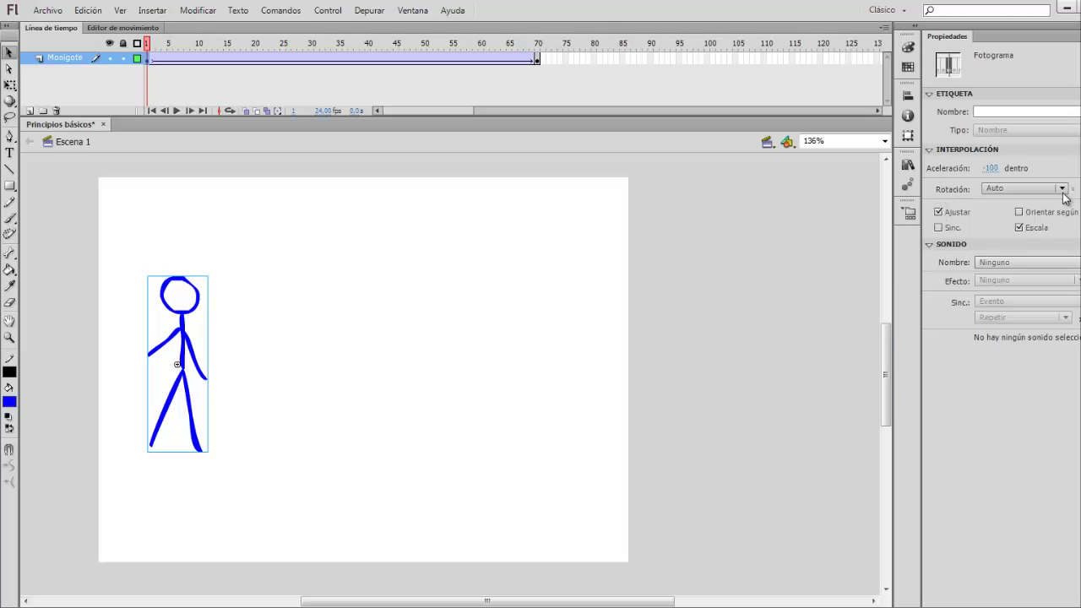
{"action": "left_click", "coordinate": [1062, 189]}
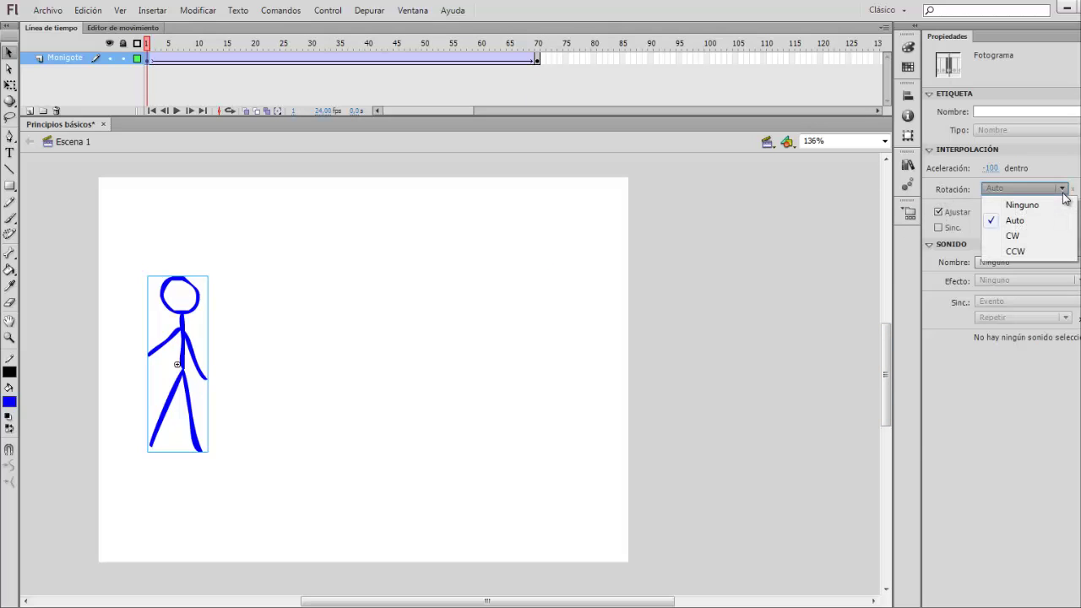
{"action": "left_click", "coordinate": [1014, 236]}
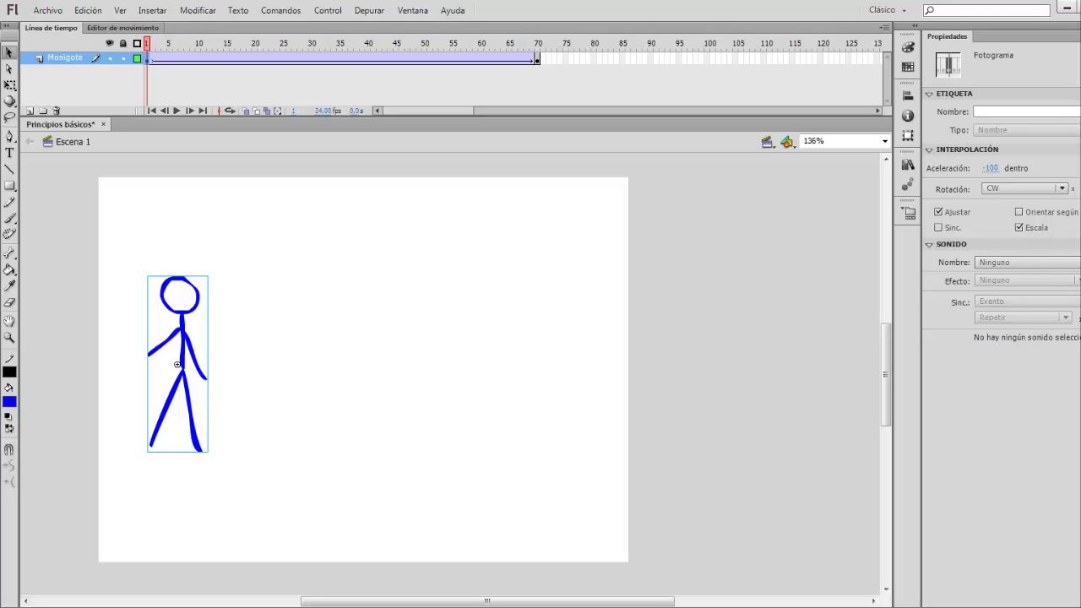
{"action": "left_click", "coordinate": [272, 88]}
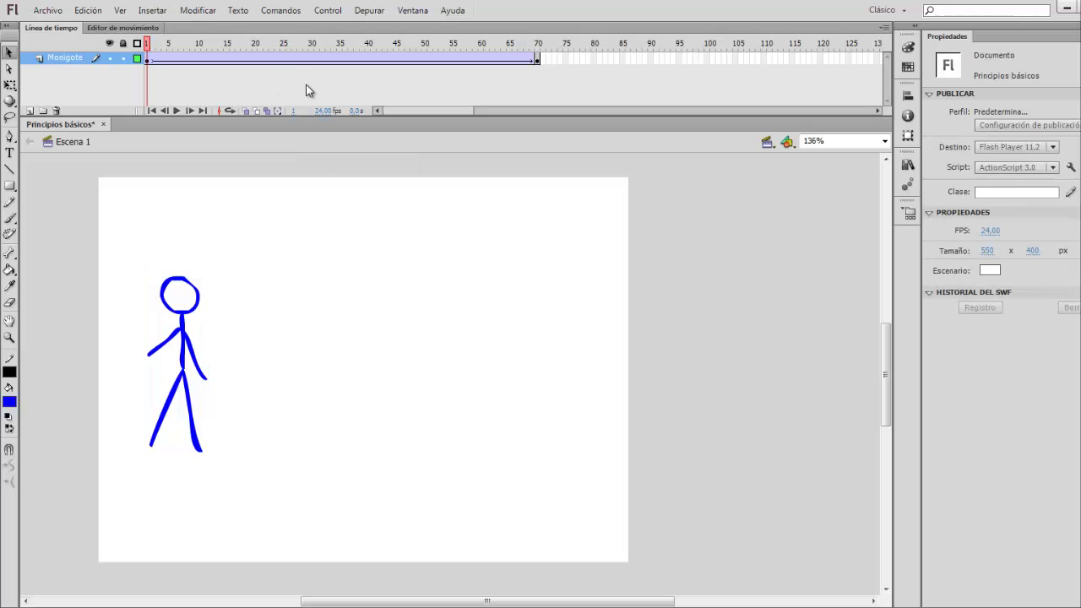
{"action": "key", "text": "Return"}
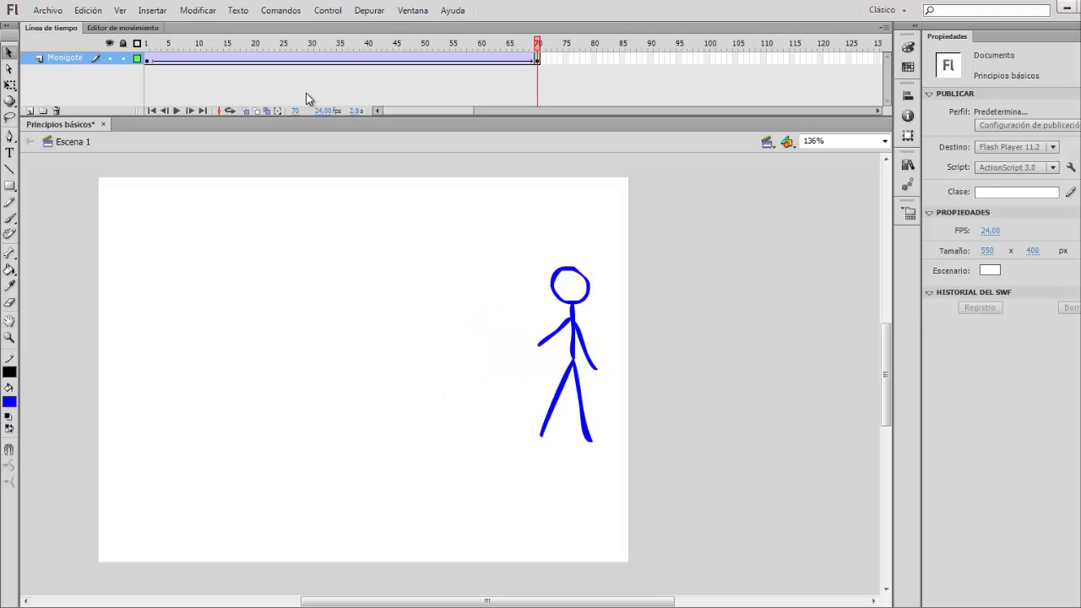
{"action": "left_click", "coordinate": [148, 59]}
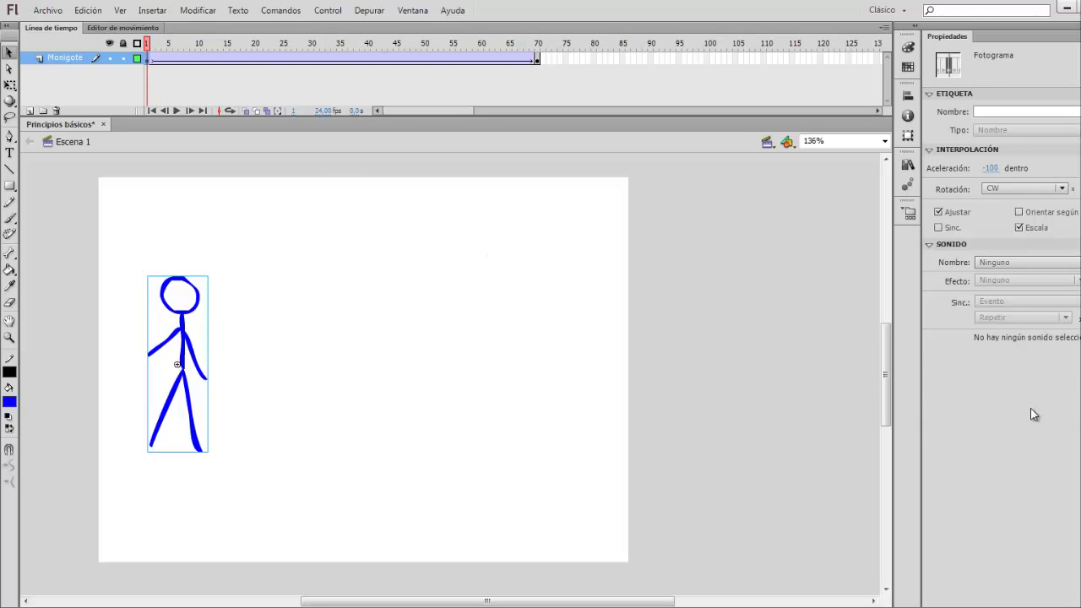
{"action": "left_click", "coordinate": [1062, 189]}
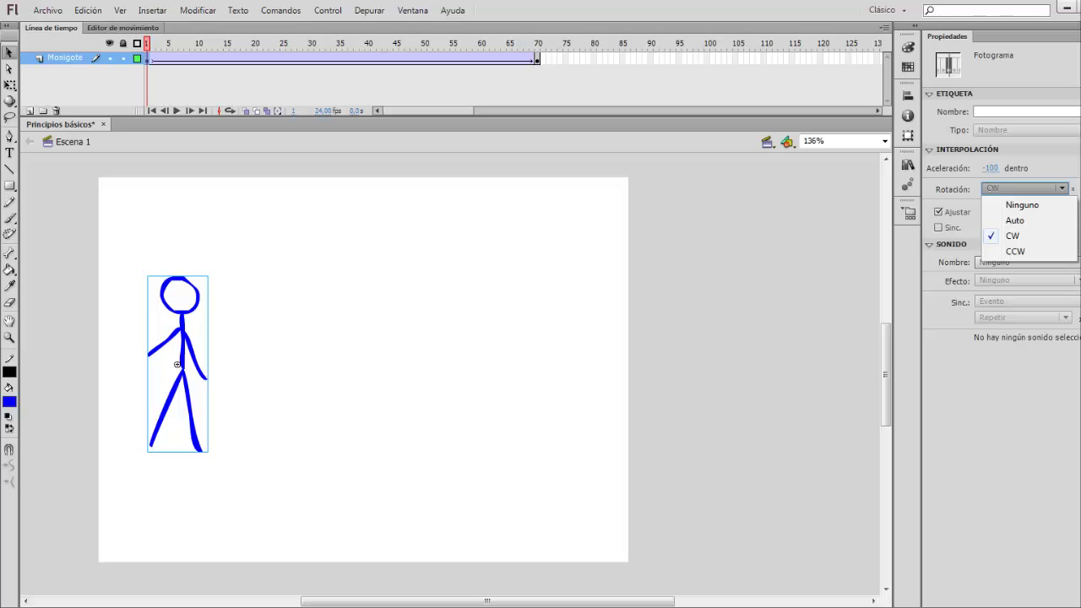
{"action": "key", "text": "Escape"}
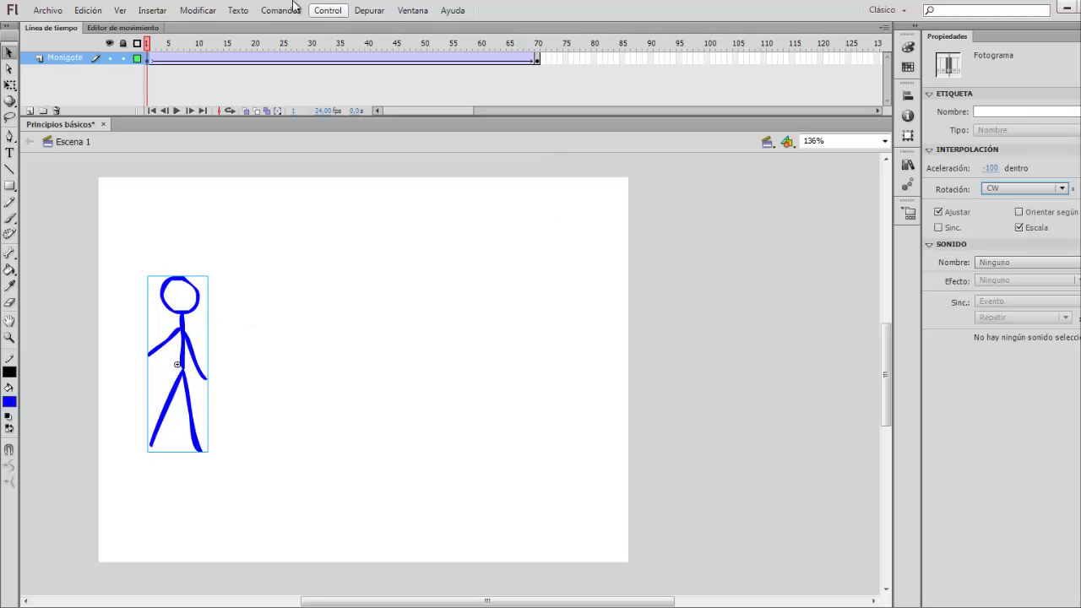
Enlarge the figure at frame 70 to about 158 × 440 px with Free Transform, and play the animation from frame 1
{"action": "left_click", "coordinate": [537, 59]}
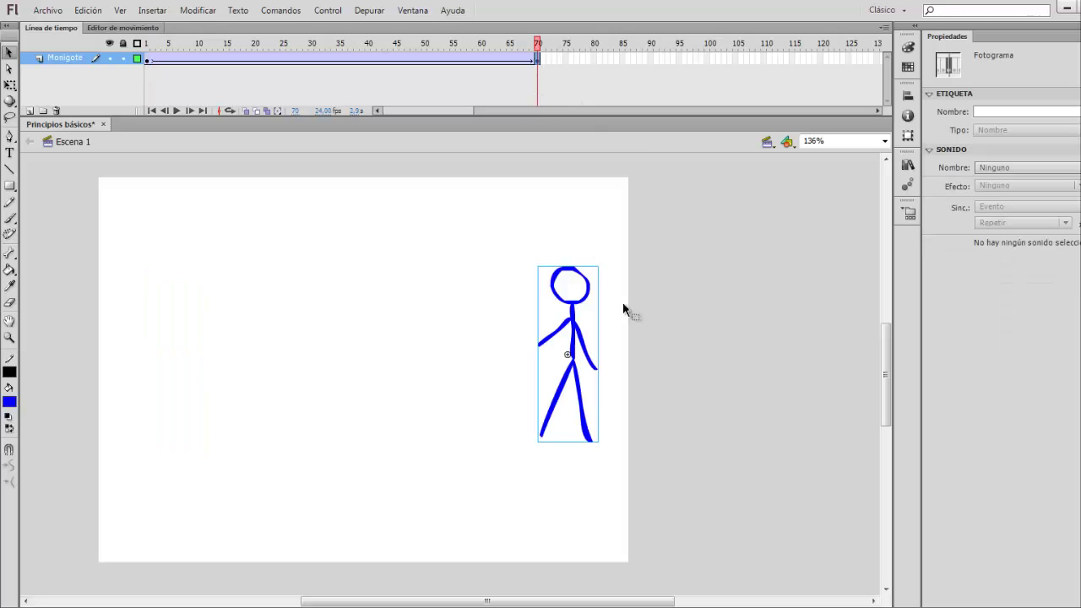
{"action": "left_click", "coordinate": [9, 86]}
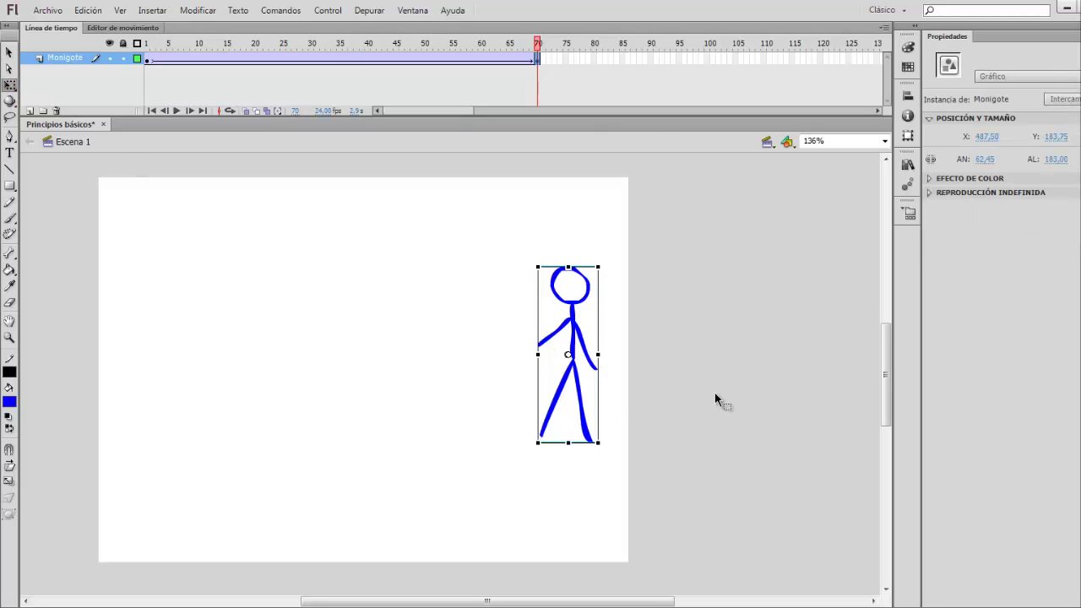
{"action": "left_click_drag", "start_coordinate": [538, 266], "coordinate": [345, 142]}
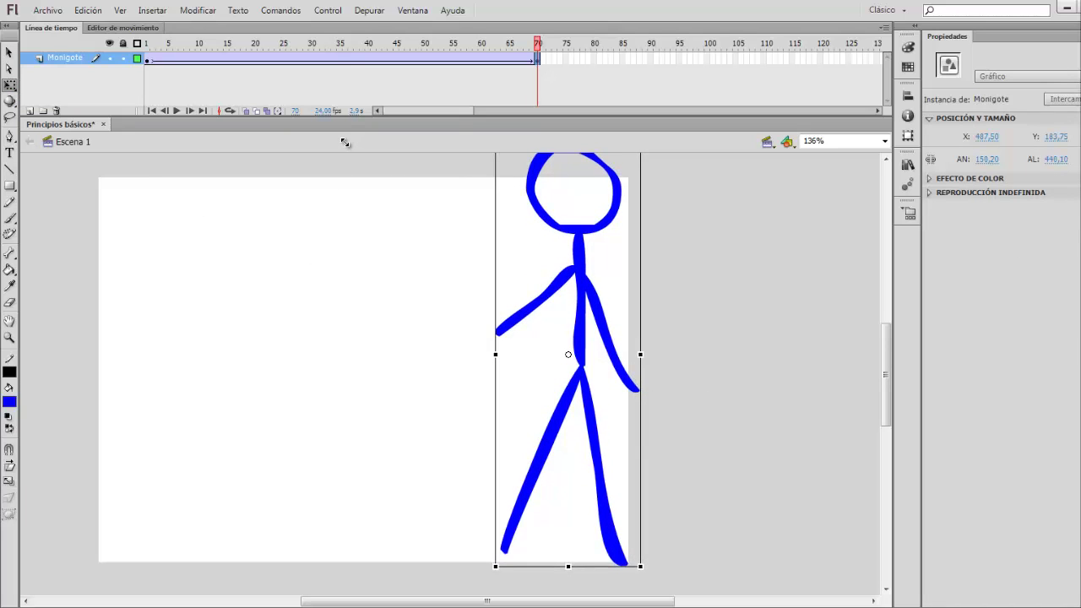
{"action": "left_click", "coordinate": [147, 62]}
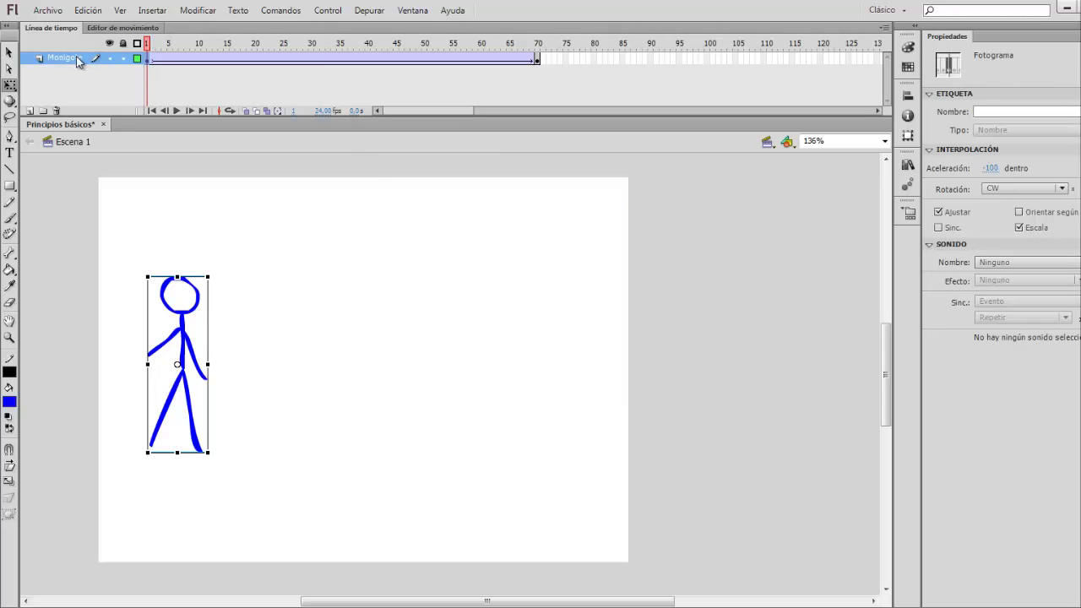
{"action": "key", "text": "v"}
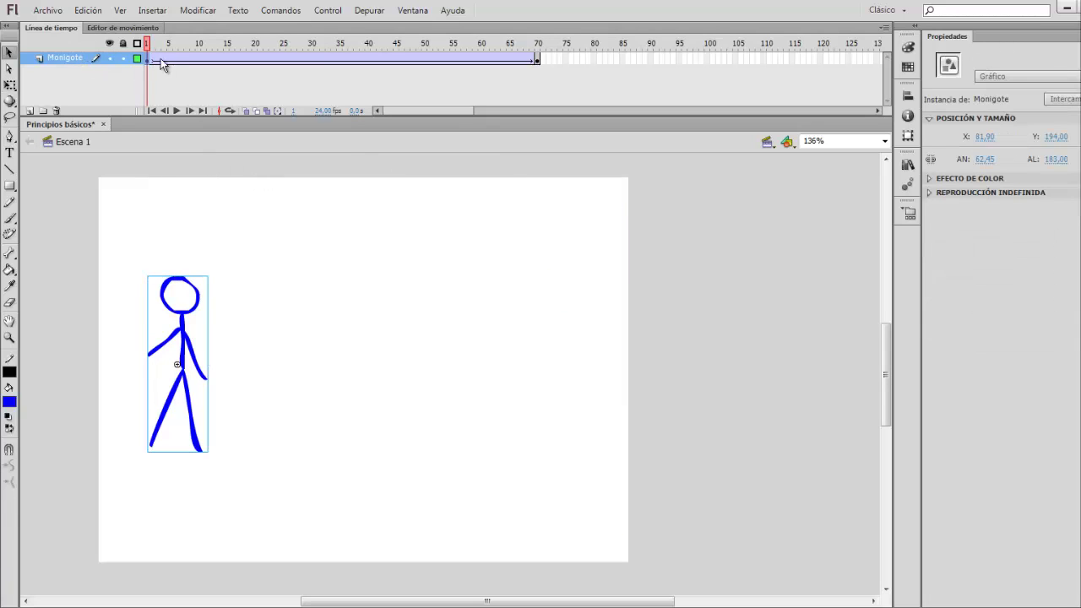
{"action": "key", "text": "Return"}
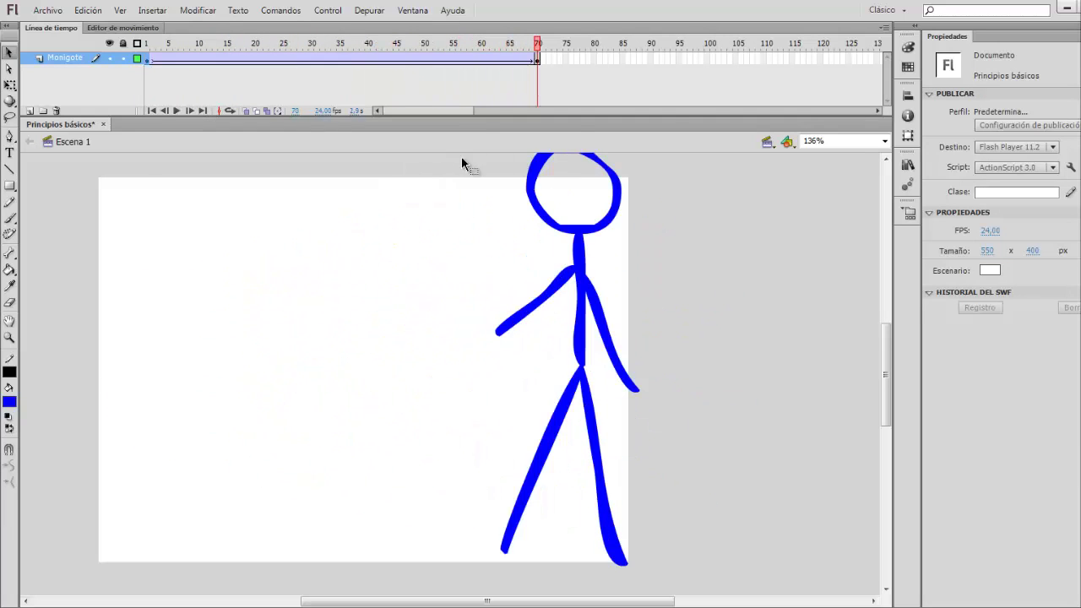
Set the classic tween's rotation to Ninguno and play the animation from frame 1
{"action": "left_click", "coordinate": [153, 62]}
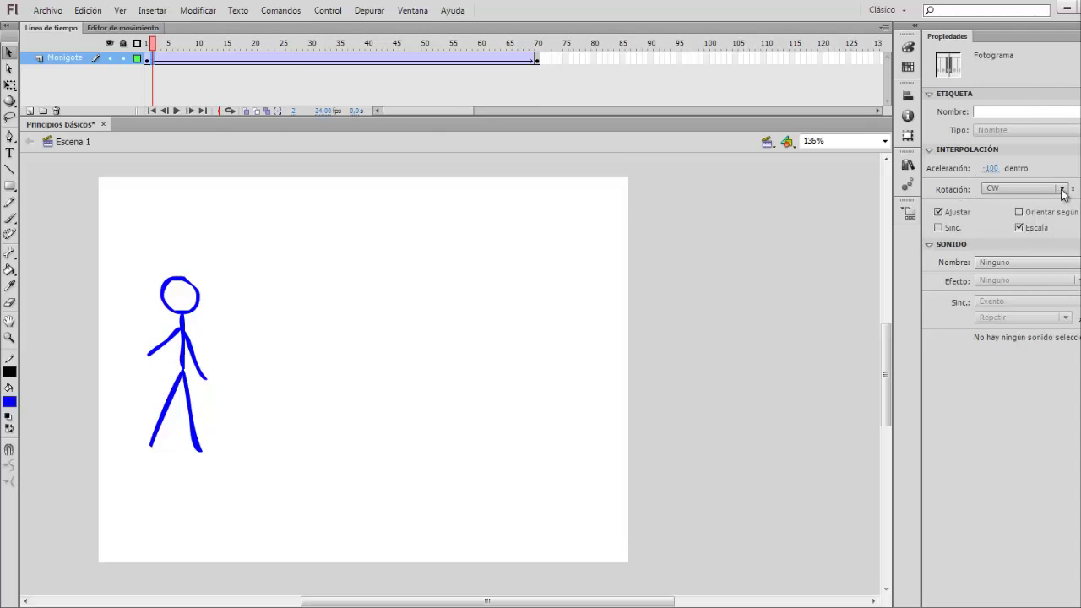
{"action": "left_click", "coordinate": [1063, 190]}
{"action": "left_click", "coordinate": [1040, 206]}
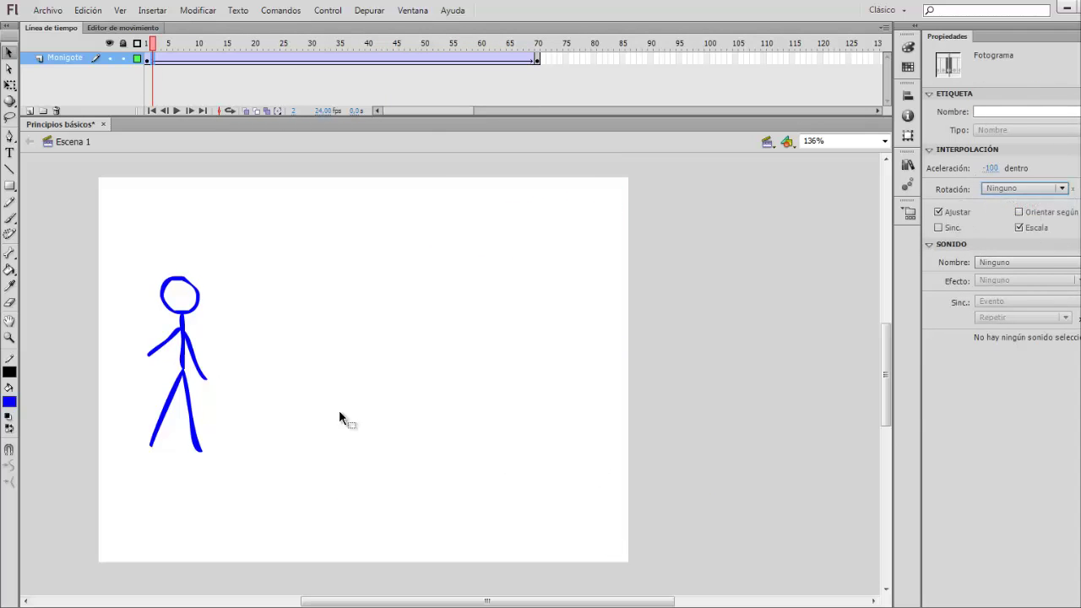
{"action": "left_click", "coordinate": [147, 61]}
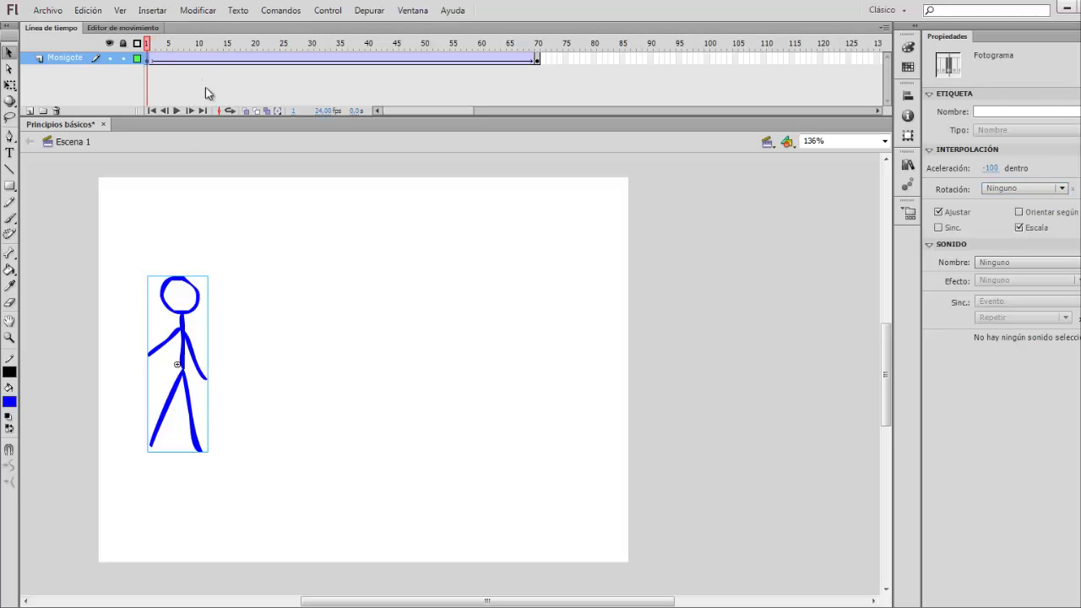
{"action": "key", "text": "Return"}
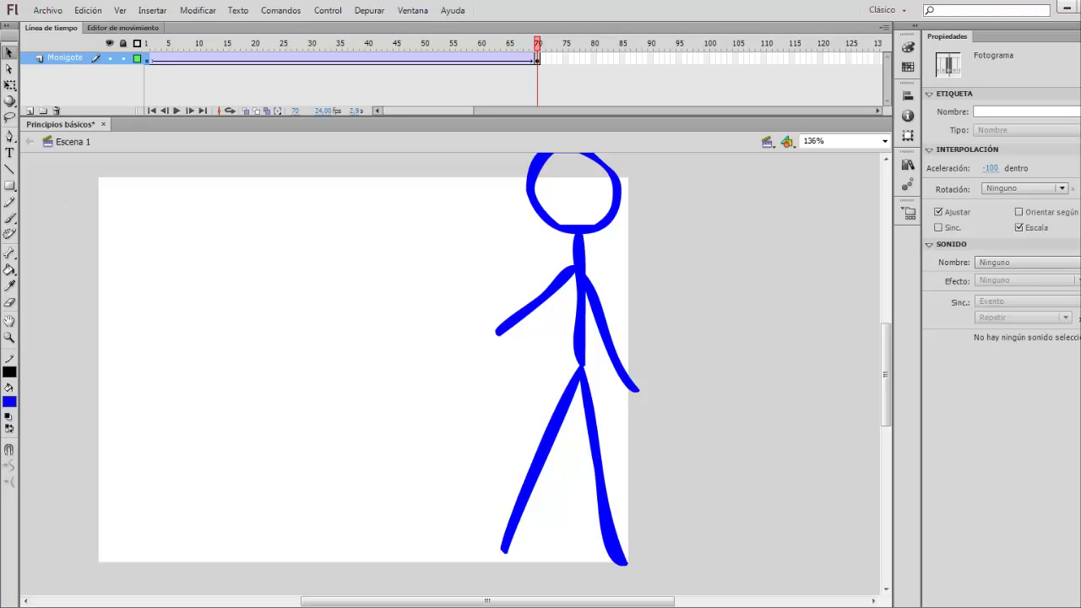
Apply a Tinta colour effect to the figure at frame 1, using pure green at full tint strength
{"action": "left_click", "coordinate": [147, 58]}
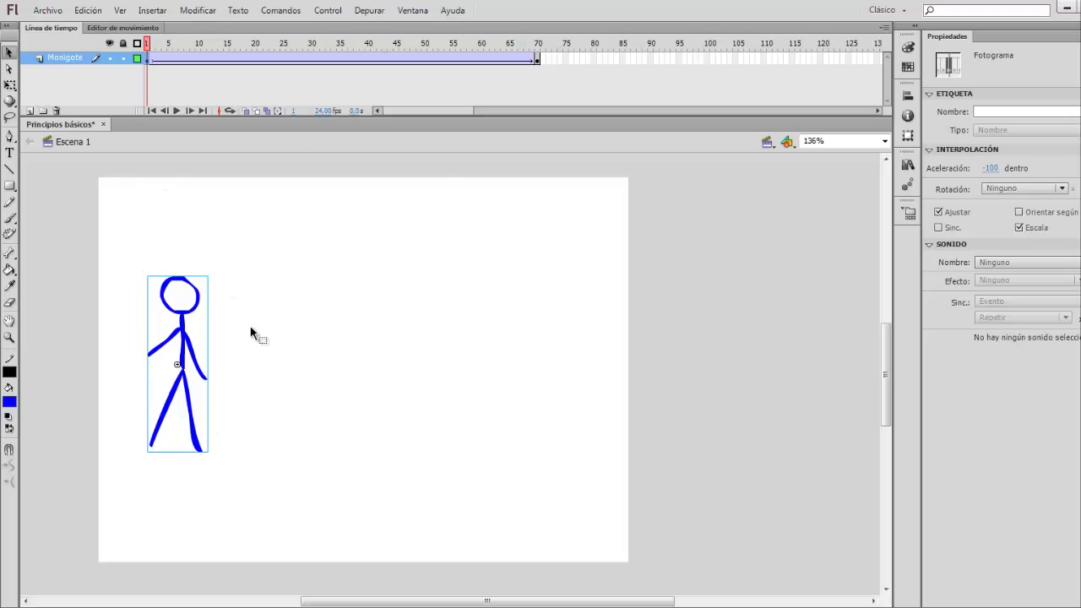
{"action": "left_click", "coordinate": [183, 319]}
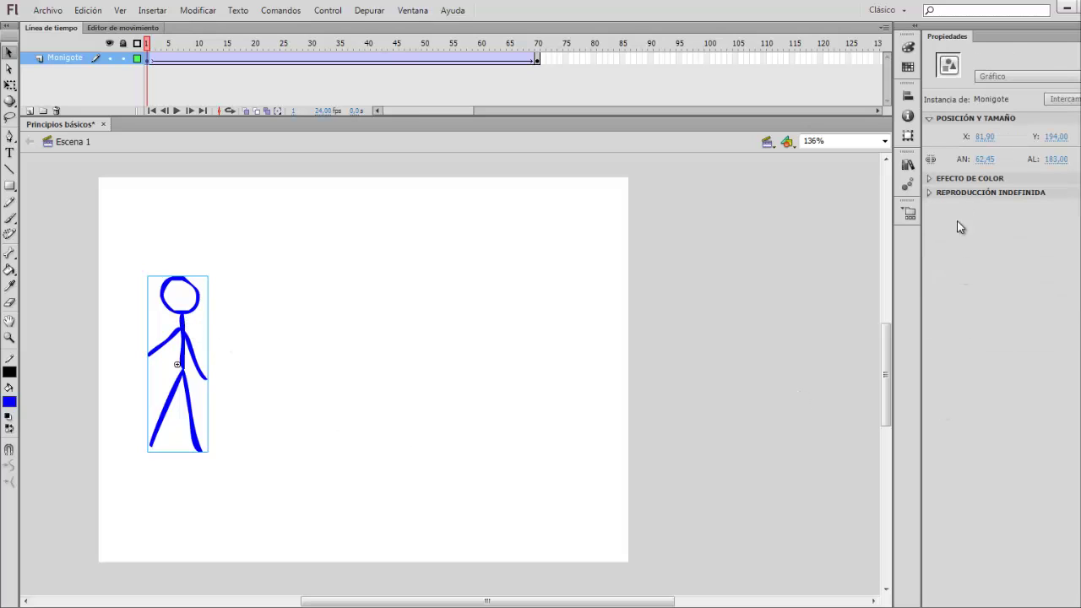
{"action": "left_click", "coordinate": [931, 179]}
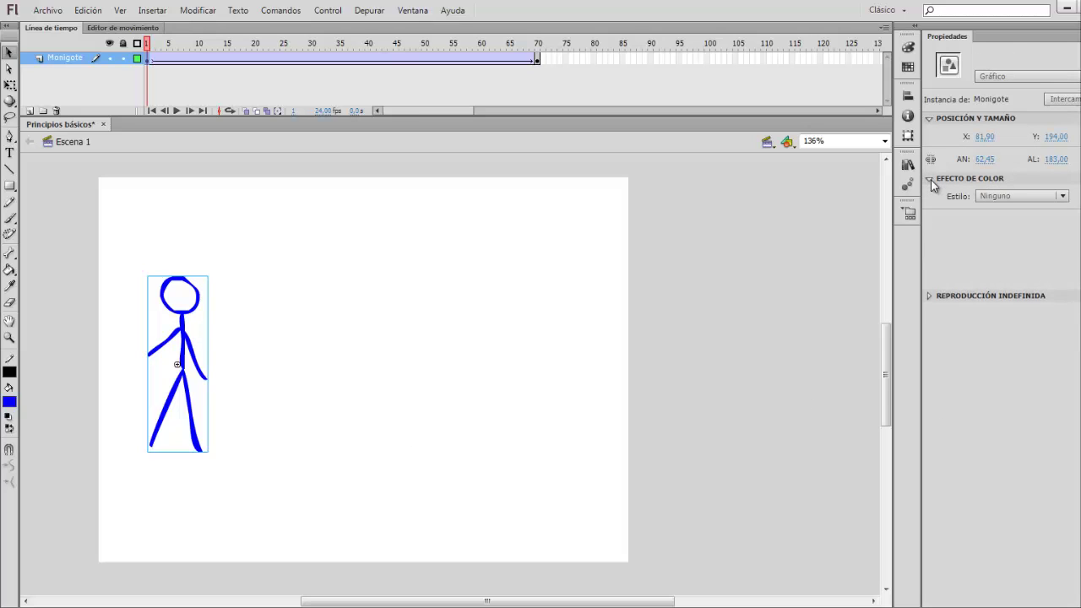
{"action": "left_click", "coordinate": [1064, 196]}
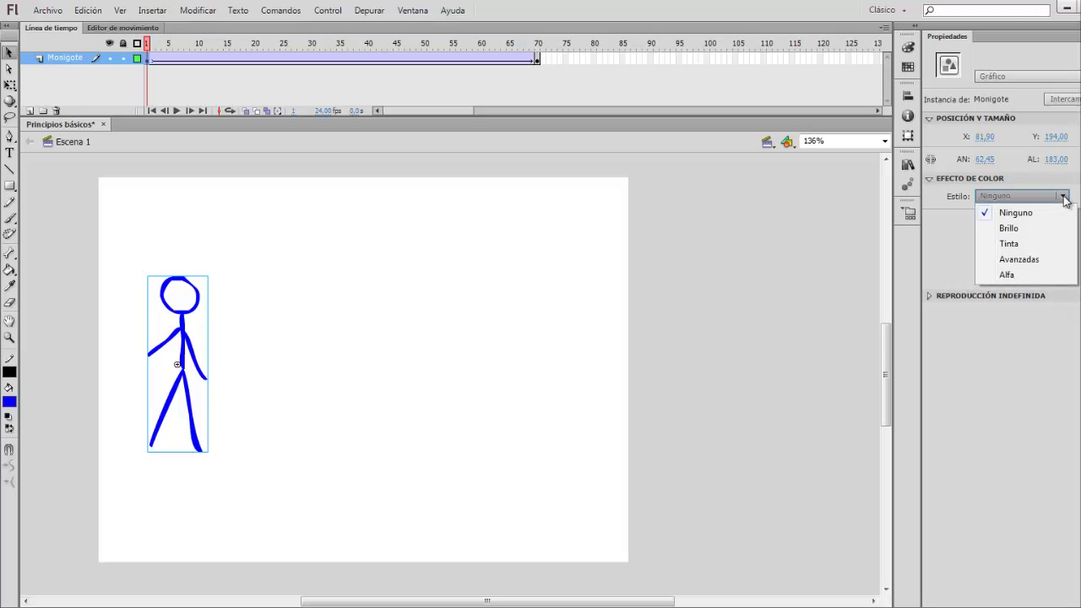
{"action": "left_click", "coordinate": [1011, 244]}
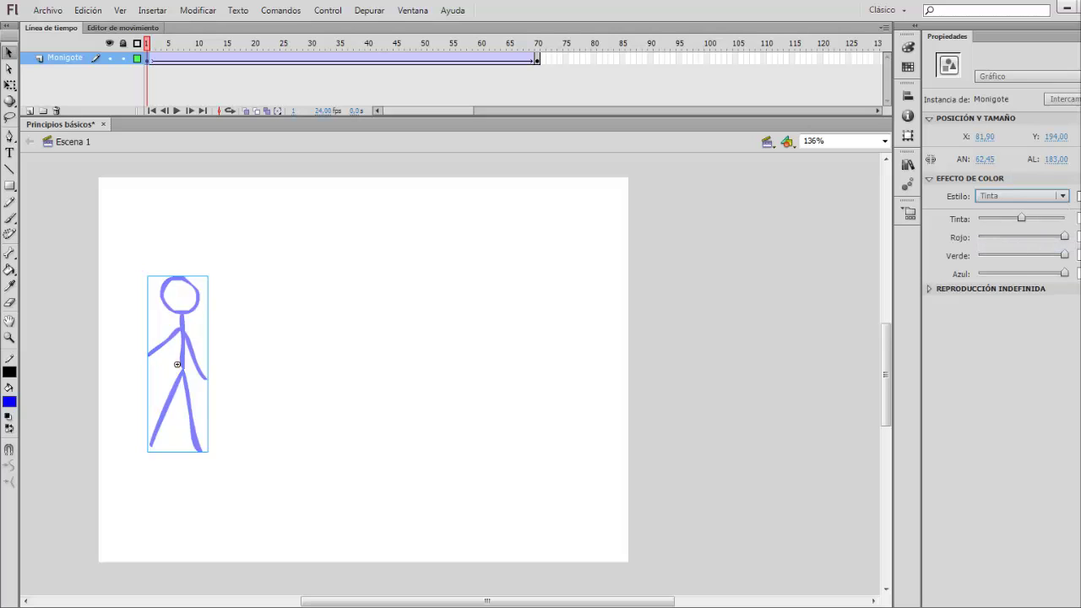
{"action": "left_click", "coordinate": [1077, 196]}
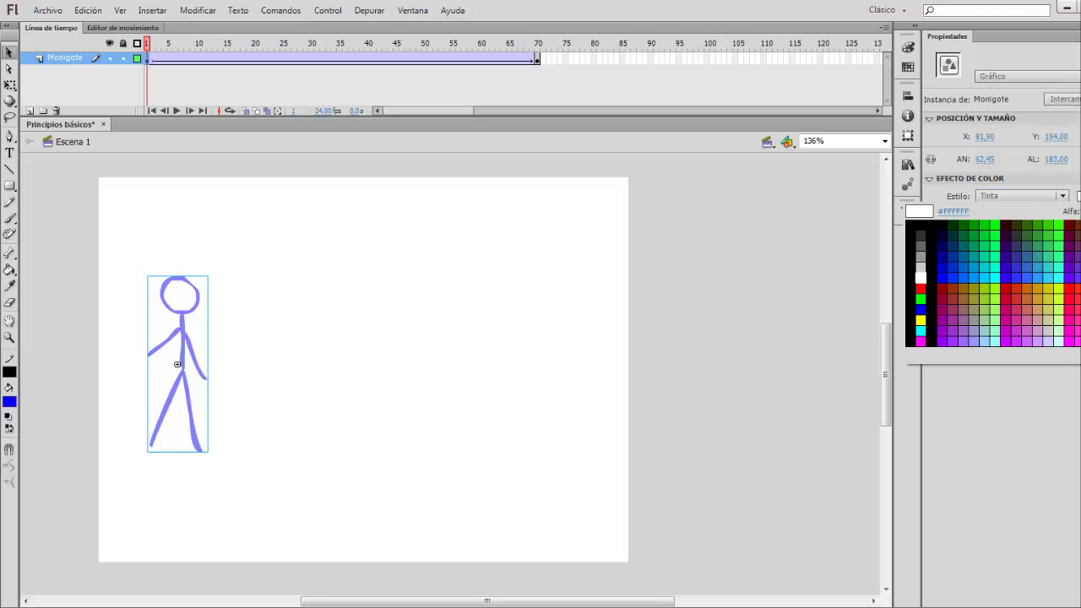
{"action": "left_click", "coordinate": [1001, 221]}
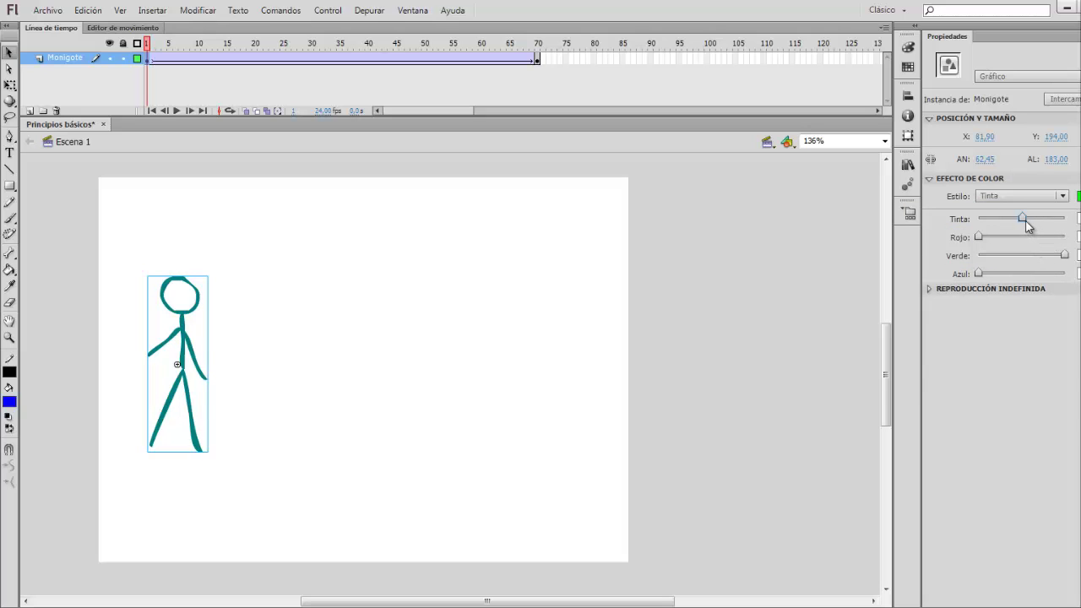
{"action": "left_click_drag", "start_coordinate": [1020, 218], "coordinate": [1073, 224]}
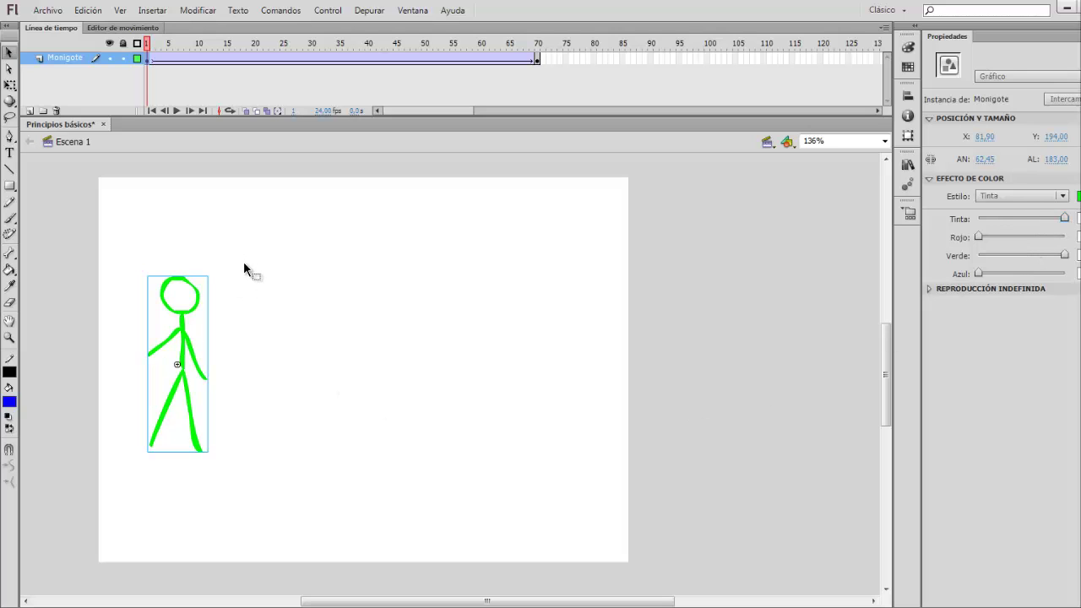
Compare the figure at frames 70 and 1, and play the animation to check the colour transition
{"action": "left_click", "coordinate": [537, 58]}
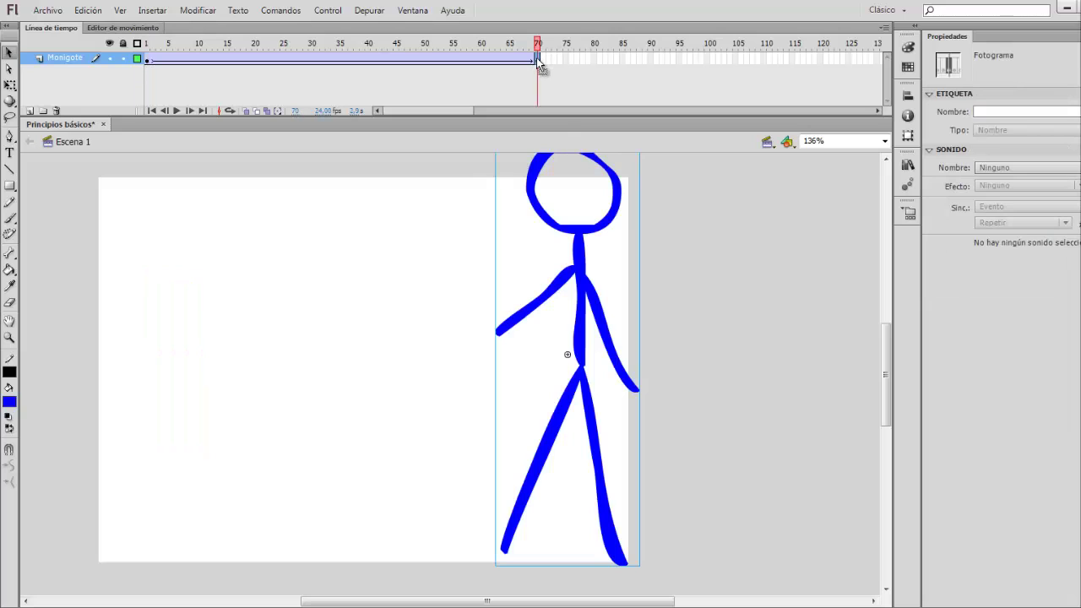
{"action": "left_click", "coordinate": [147, 59]}
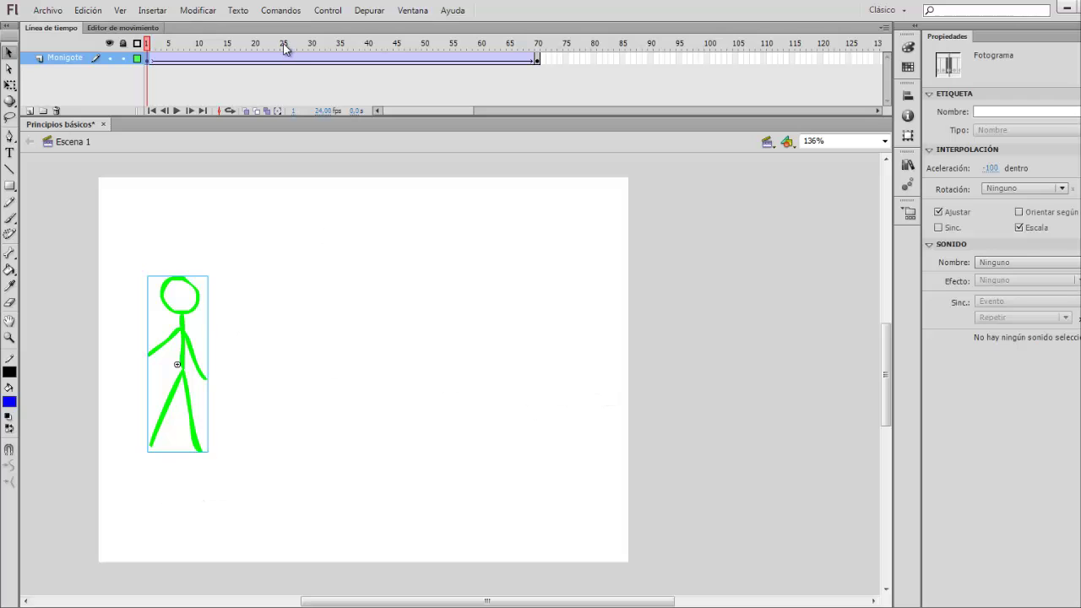
{"action": "key", "text": "Return"}
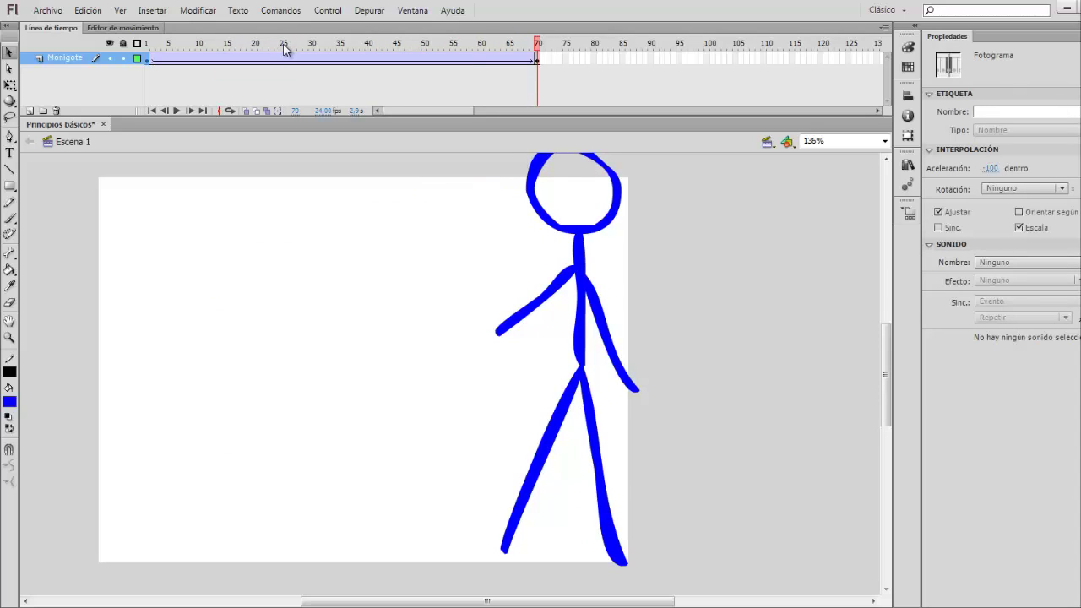
Apply a Tinta colour effect in pure magenta to the figure at frame 70, and play the animation from frame 1
{"action": "left_click", "coordinate": [538, 62]}
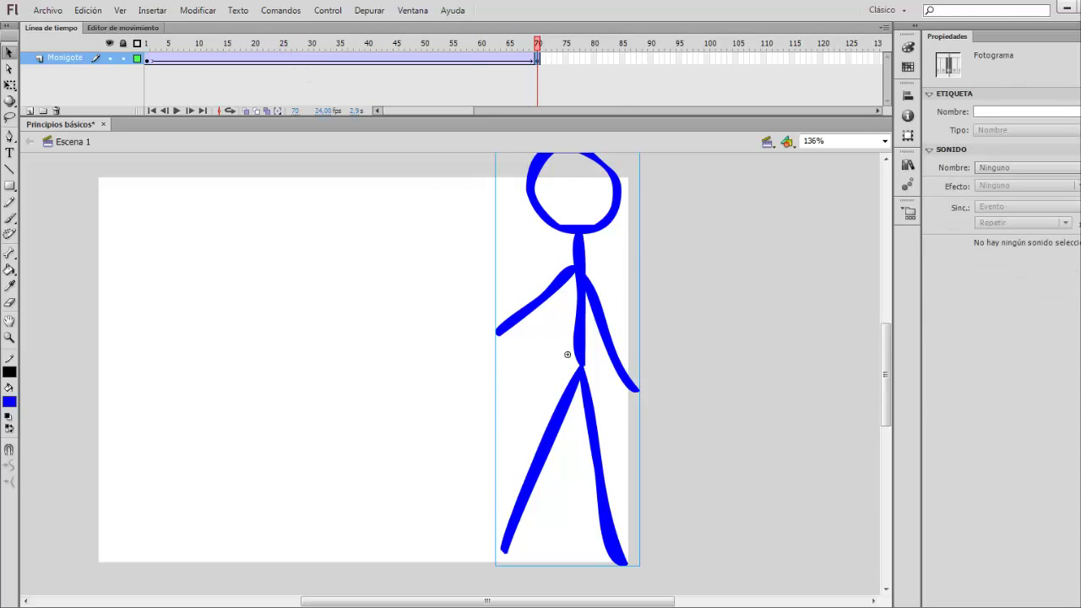
{"action": "left_click", "coordinate": [594, 234]}
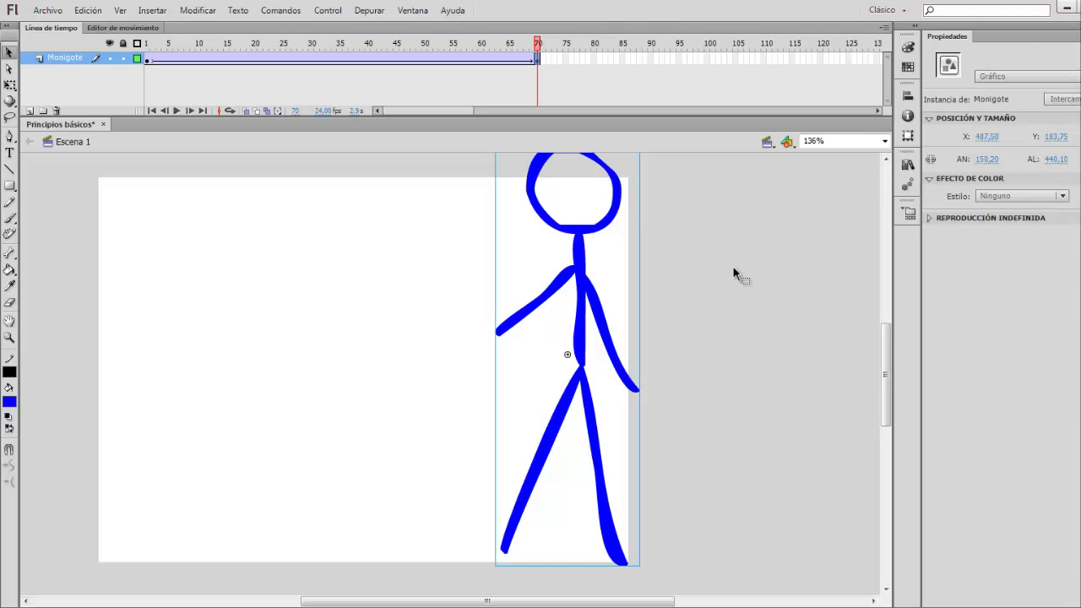
{"action": "left_click", "coordinate": [1062, 195]}
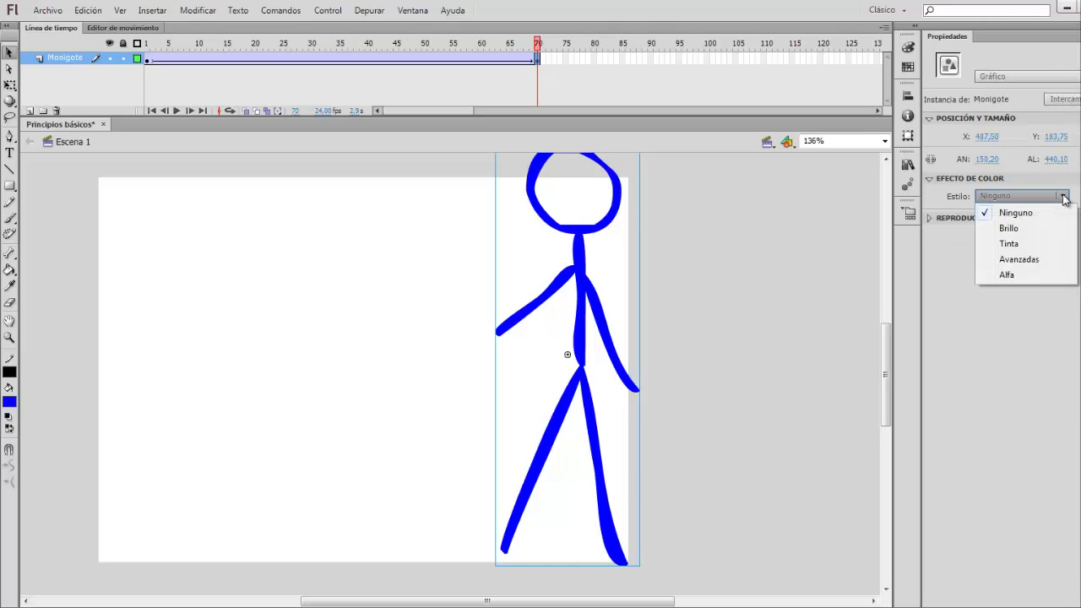
{"action": "left_click", "coordinate": [1026, 246]}
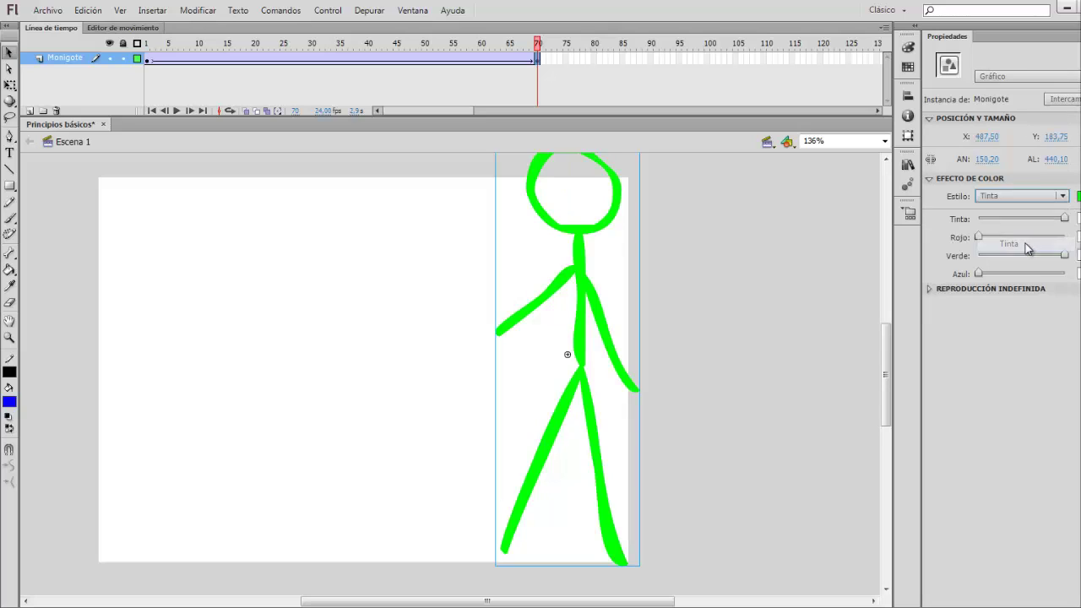
{"action": "left_click", "coordinate": [1078, 197]}
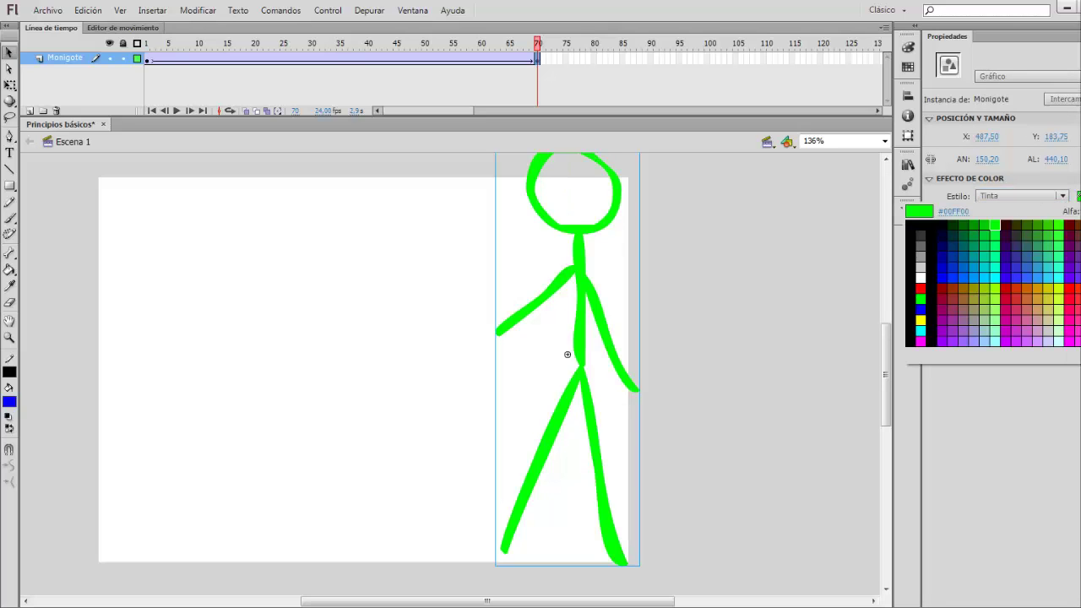
{"action": "left_click", "coordinate": [930, 287]}
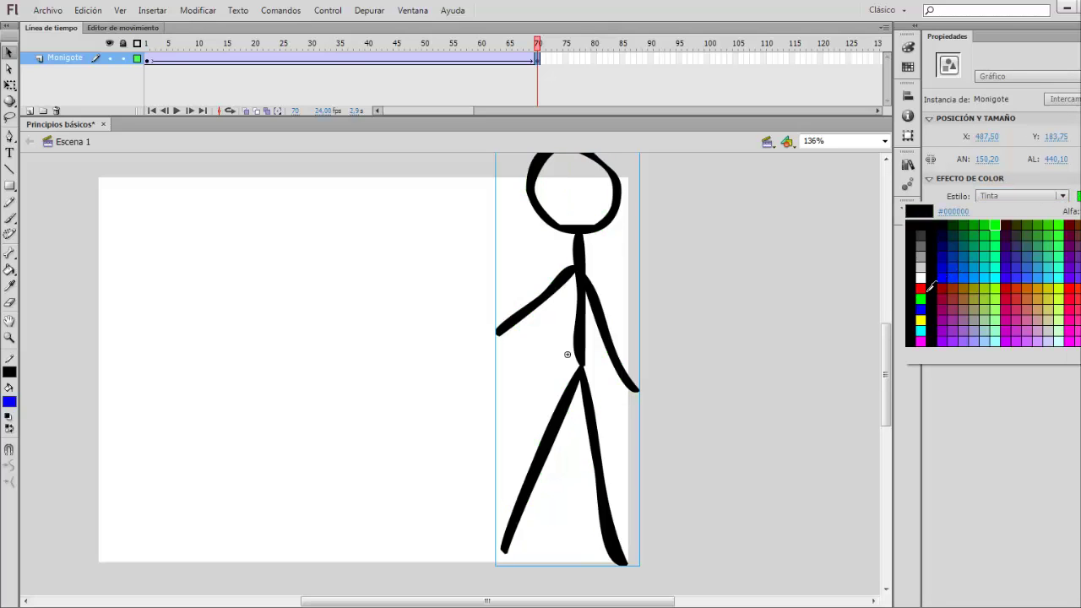
{"action": "left_click", "coordinate": [1072, 336]}
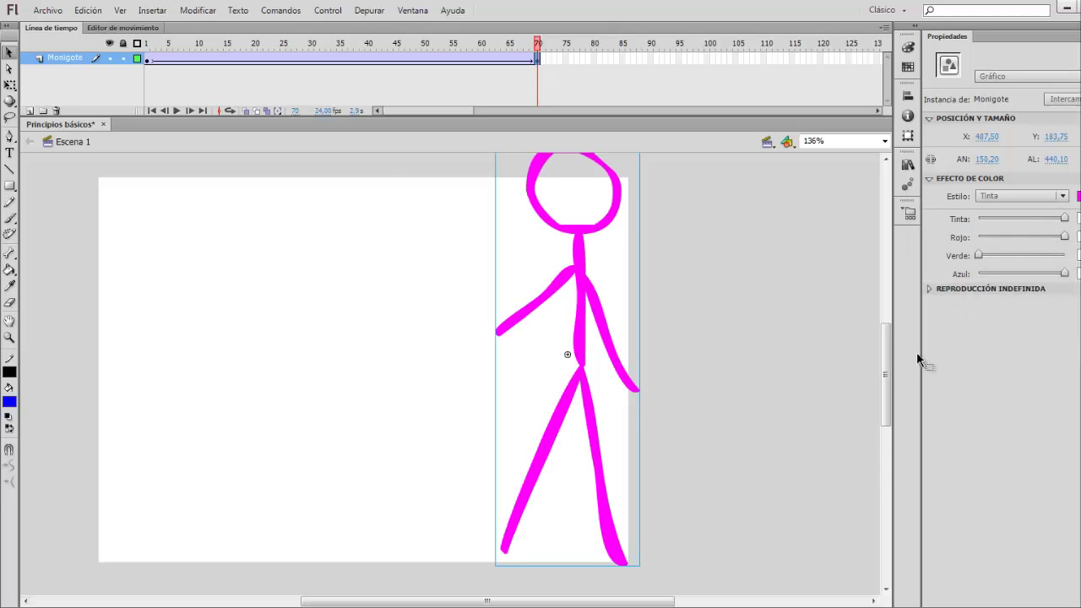
{"action": "left_click", "coordinate": [148, 59]}
{"action": "key", "text": "Return"}
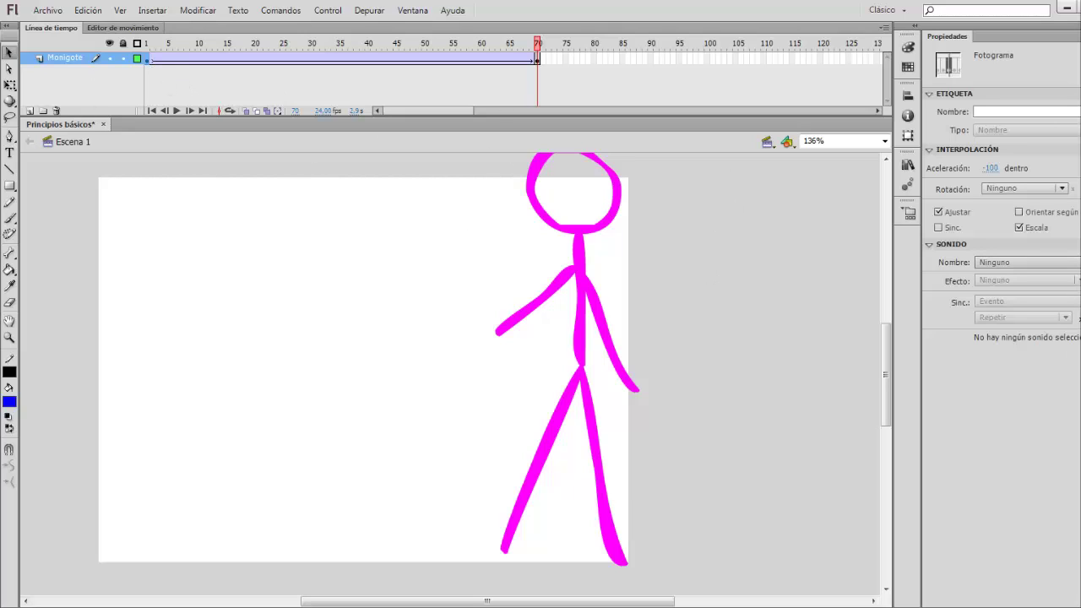
Set the figure's colour effect style to Ninguno at both frame 1 and frame 70
{"action": "left_click", "coordinate": [148, 62]}
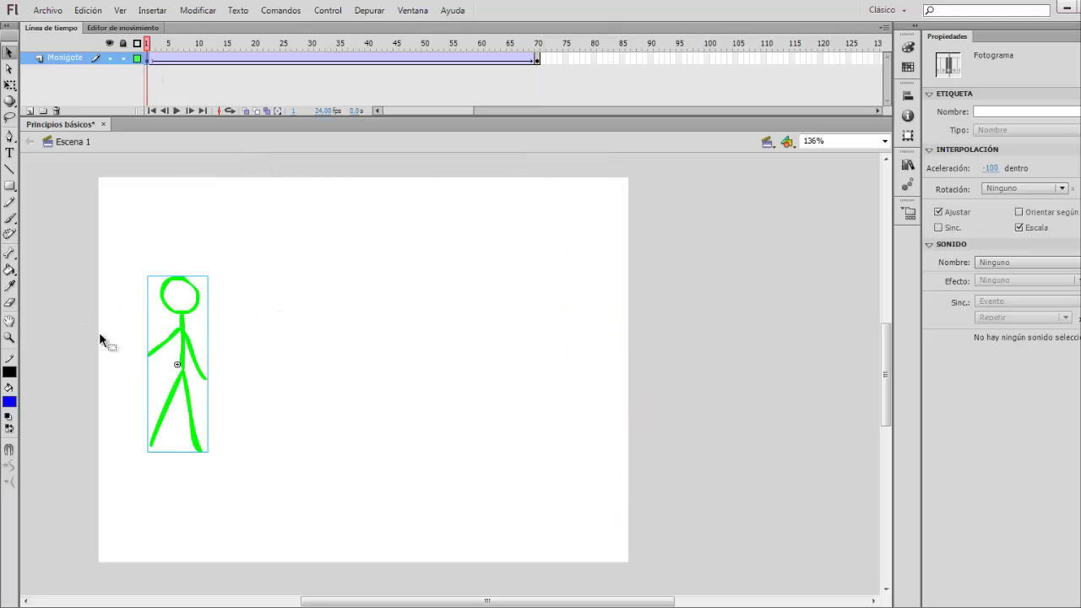
{"action": "left_click", "coordinate": [182, 319]}
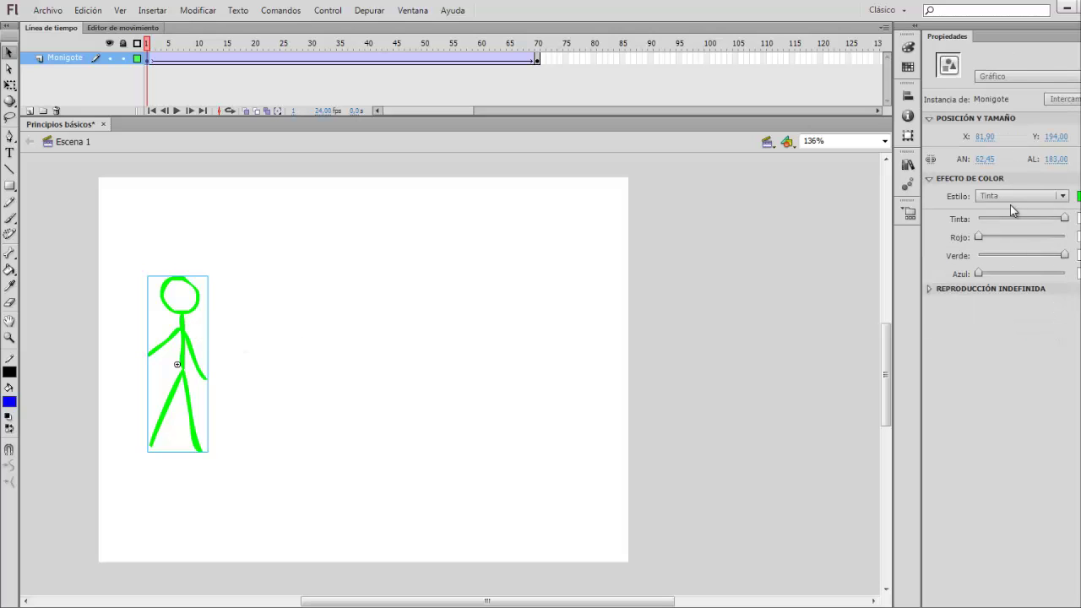
{"action": "left_click", "coordinate": [1063, 197]}
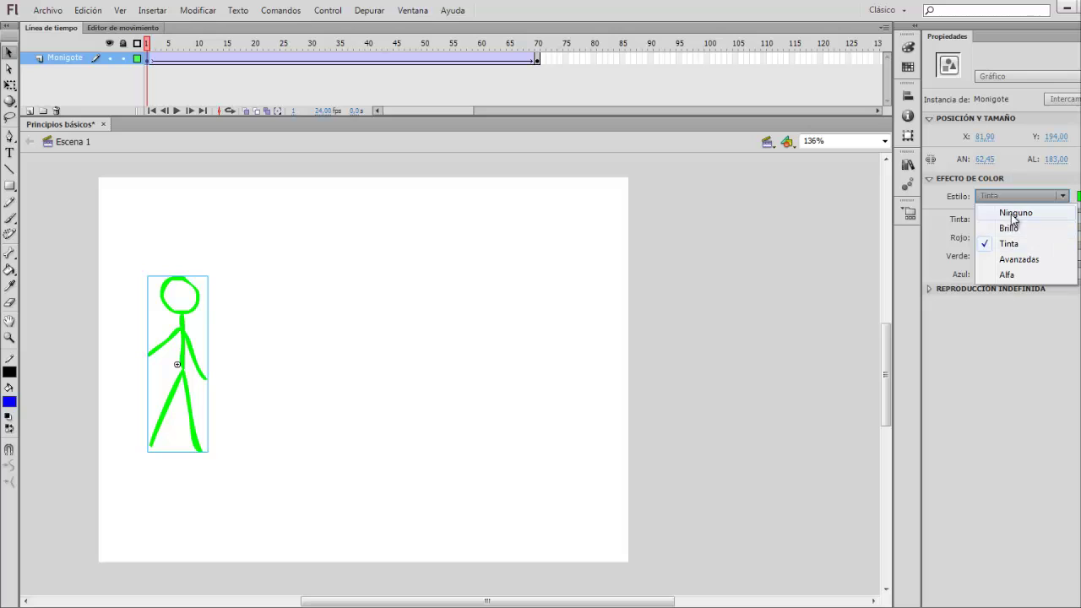
{"action": "left_click", "coordinate": [1015, 213]}
{"action": "left_click", "coordinate": [538, 59]}
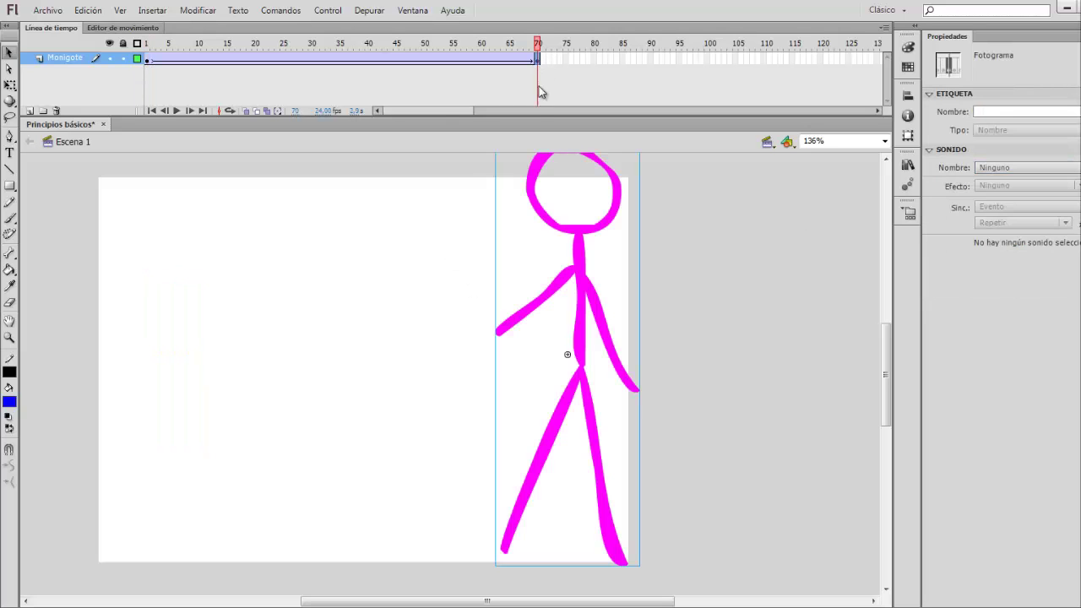
{"action": "left_click", "coordinate": [571, 234]}
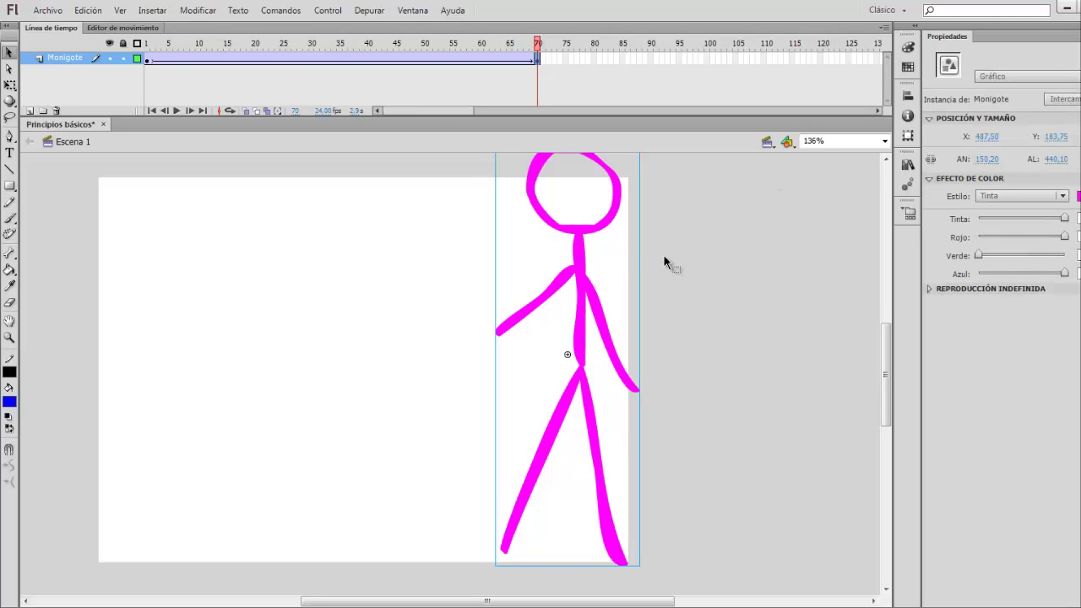
{"action": "left_click", "coordinate": [1062, 196]}
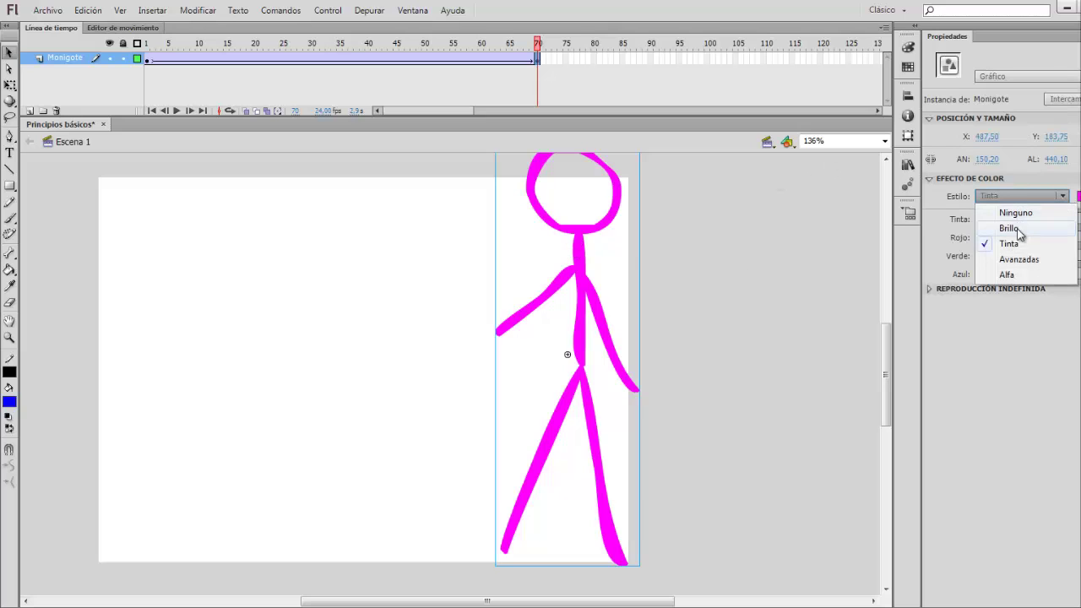
{"action": "left_click", "coordinate": [1014, 215]}
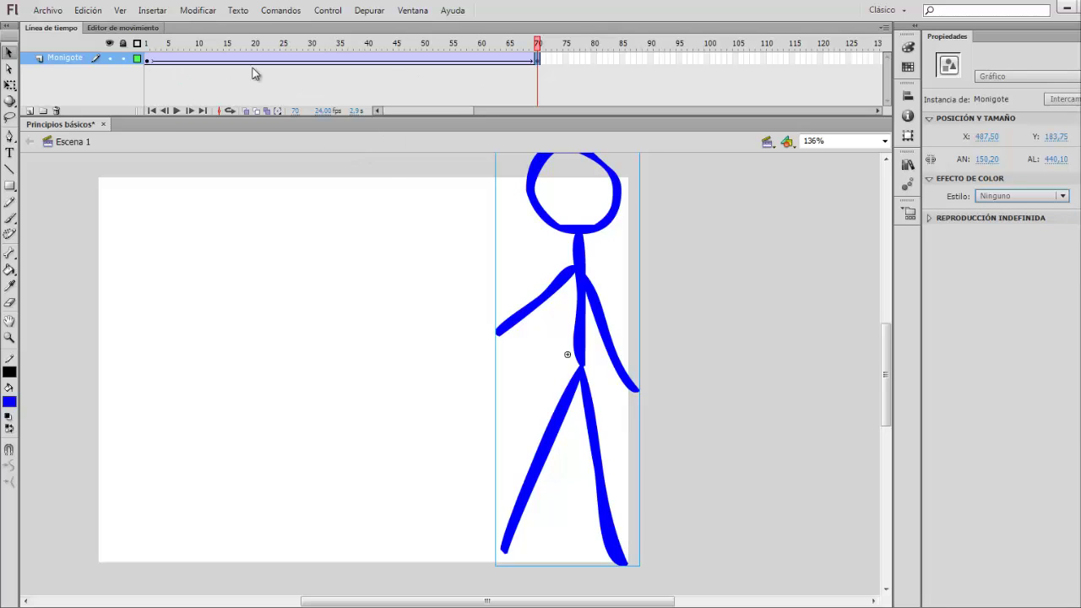
Apply an Alfa colour effect to the figure at frame 70, making it fully transparent, and play the animation from frame 1
{"action": "left_click", "coordinate": [148, 59]}
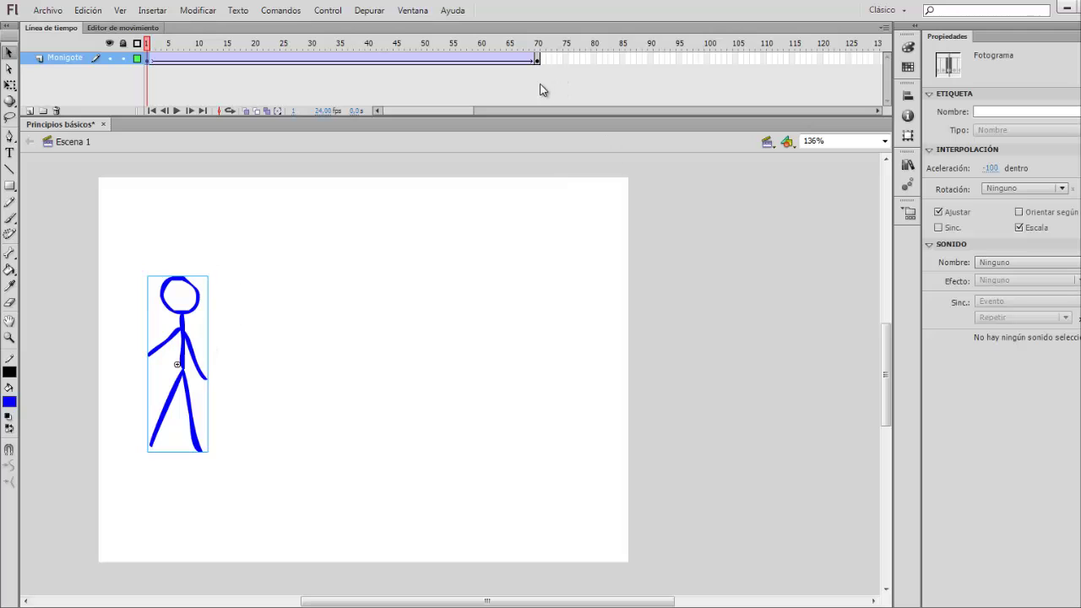
{"action": "left_click", "coordinate": [538, 61]}
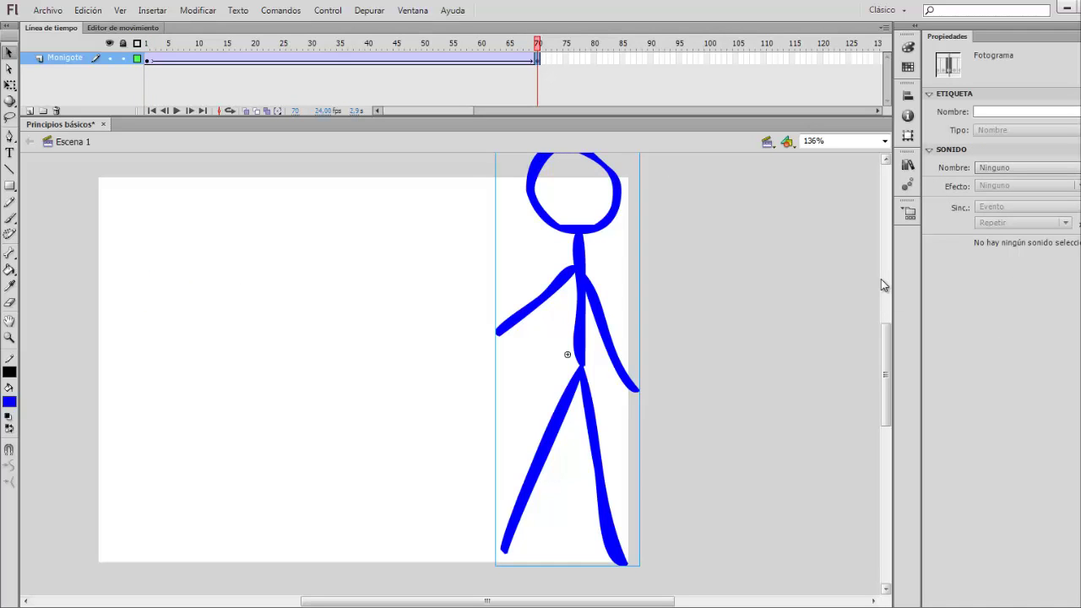
{"action": "left_click", "coordinate": [606, 232]}
{"action": "left_click", "coordinate": [1062, 197]}
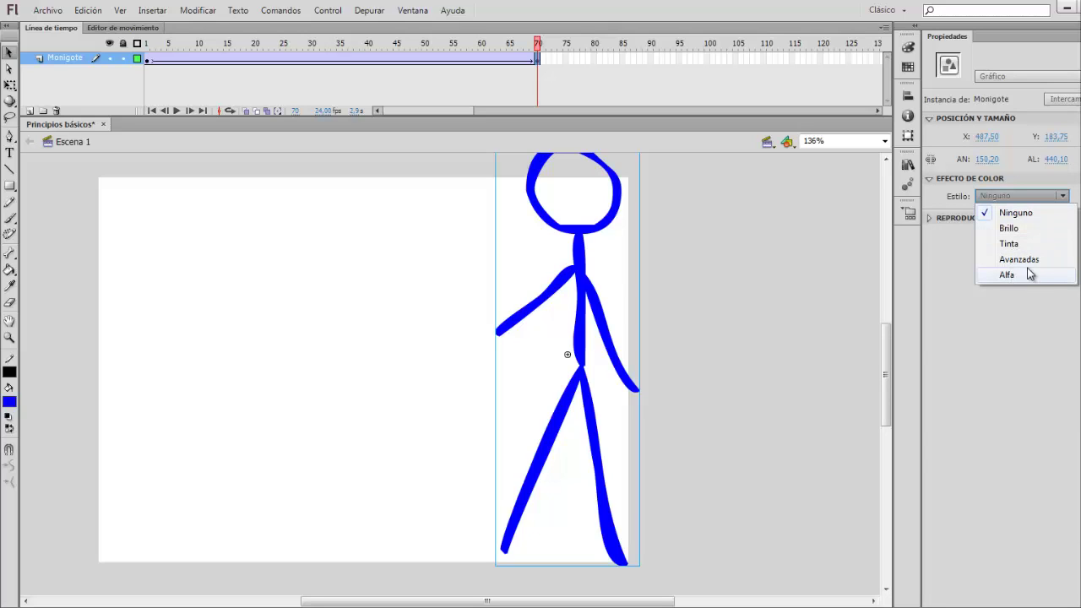
{"action": "left_click", "coordinate": [1007, 275]}
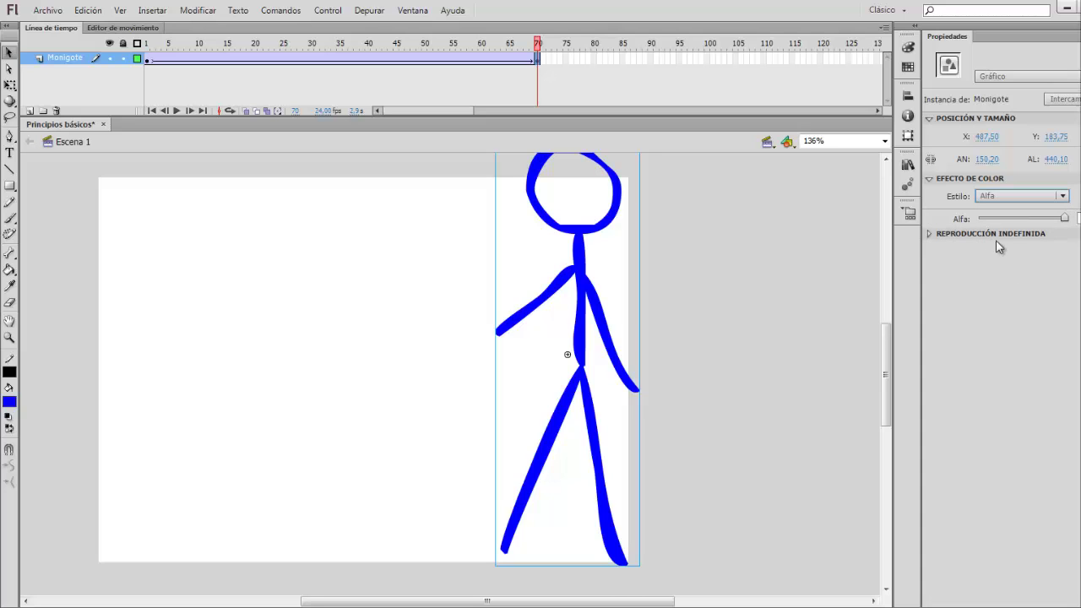
{"action": "left_click_drag", "start_coordinate": [1064, 219], "coordinate": [976, 221]}
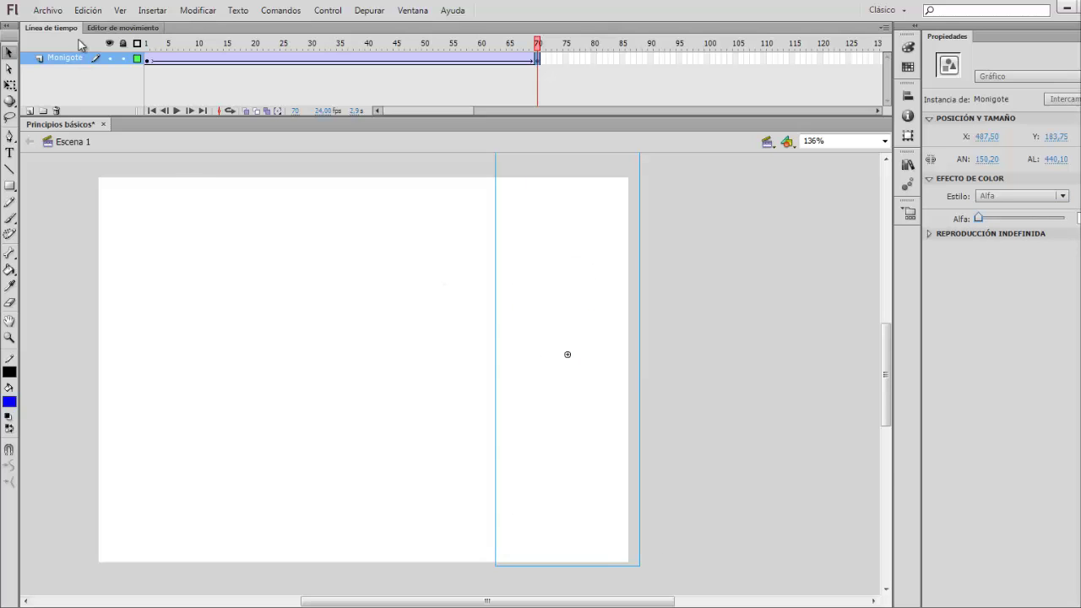
{"action": "left_click", "coordinate": [147, 58]}
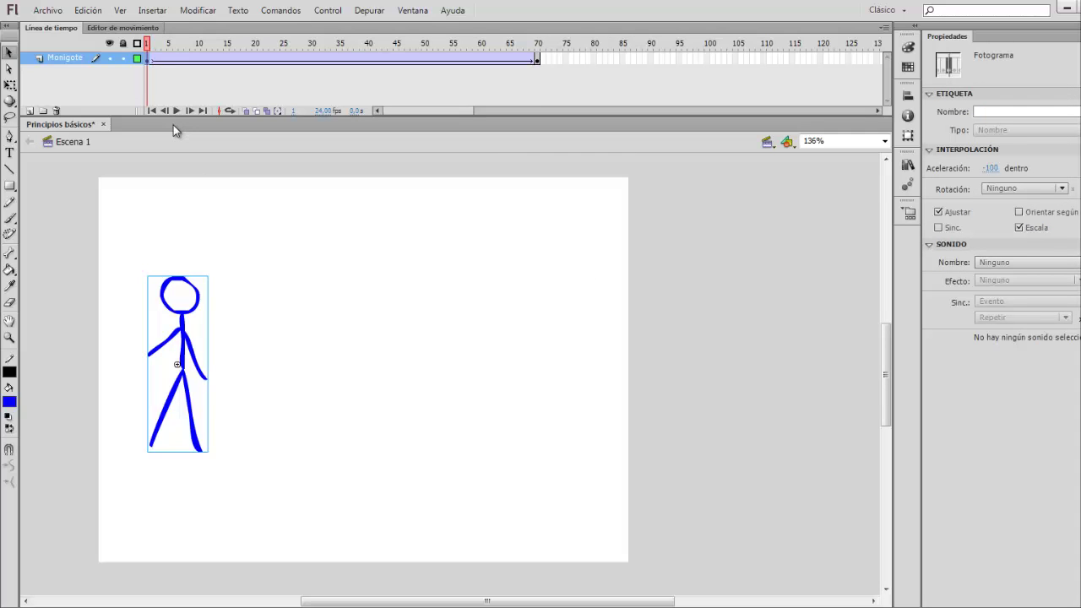
{"action": "key", "text": "Return"}
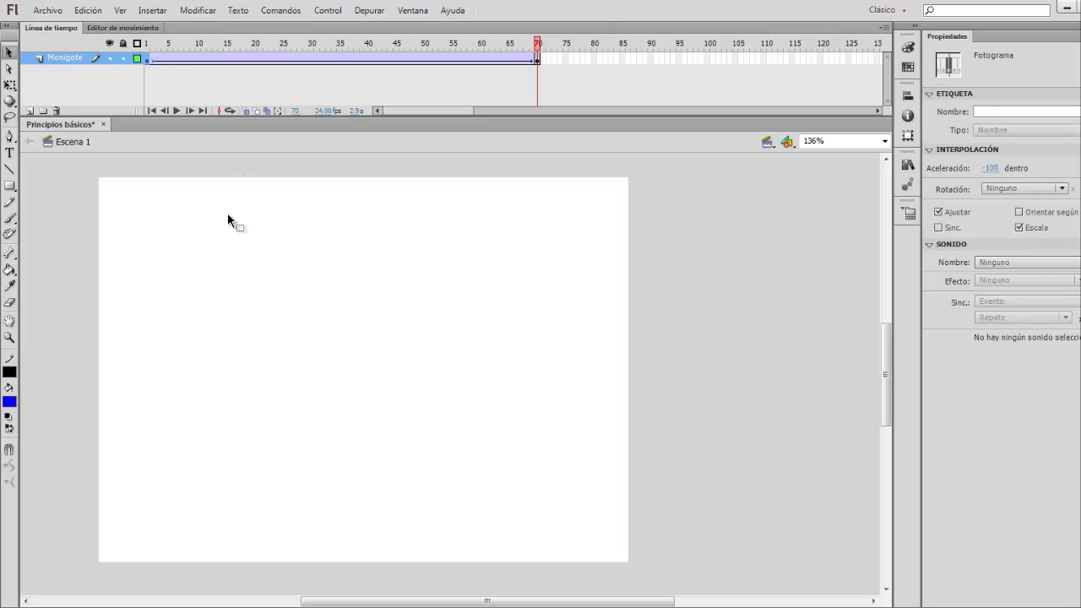
Restore full alpha for the figure at frame 70 and set its colour effect style to Ninguno
{"action": "left_click", "coordinate": [148, 57]}
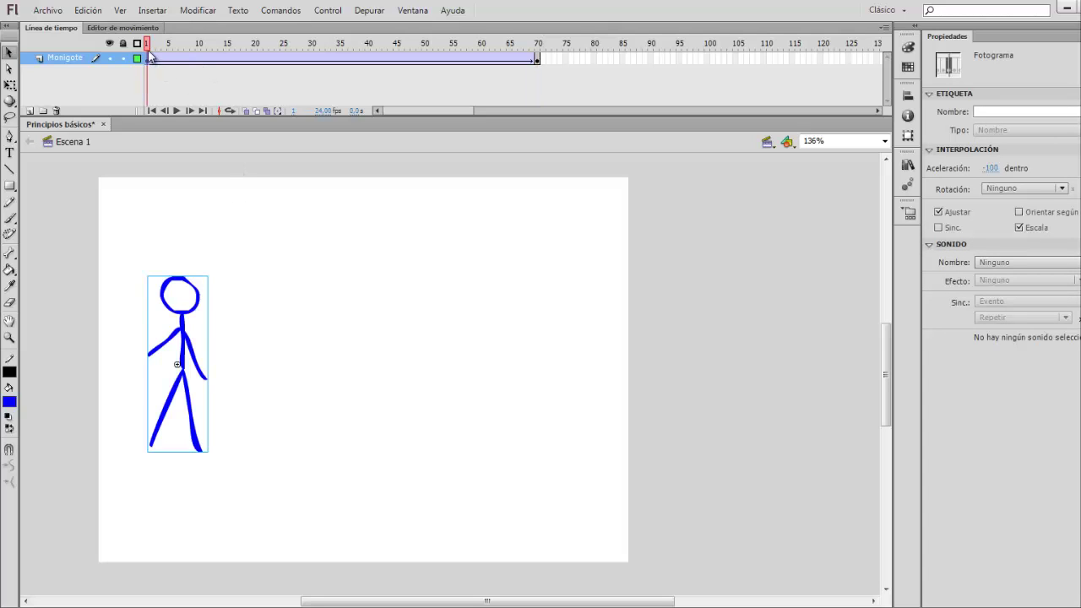
{"action": "left_click", "coordinate": [537, 59]}
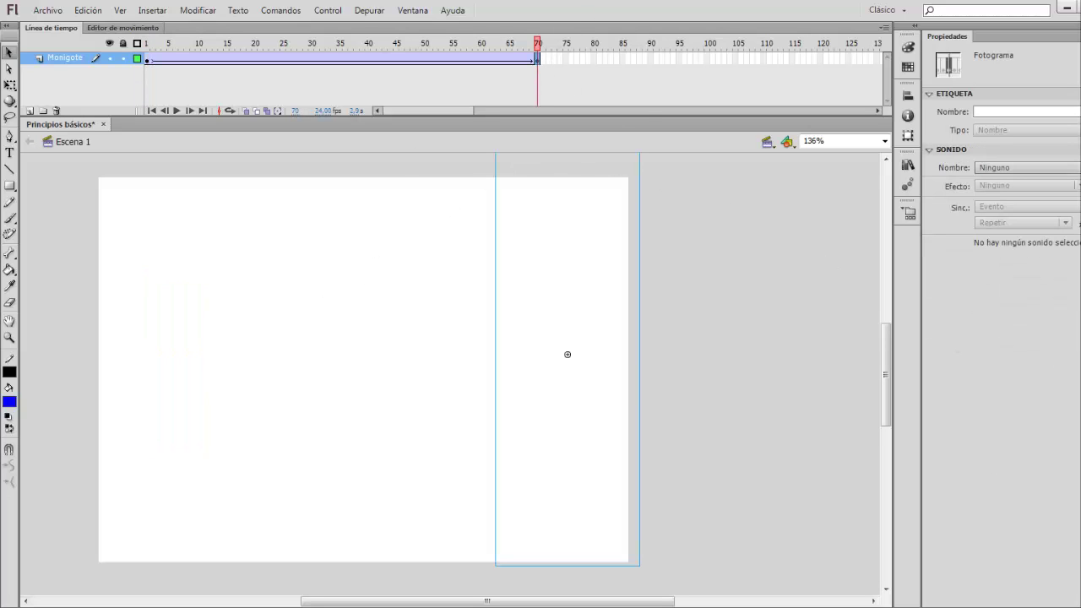
{"action": "left_click", "coordinate": [554, 277]}
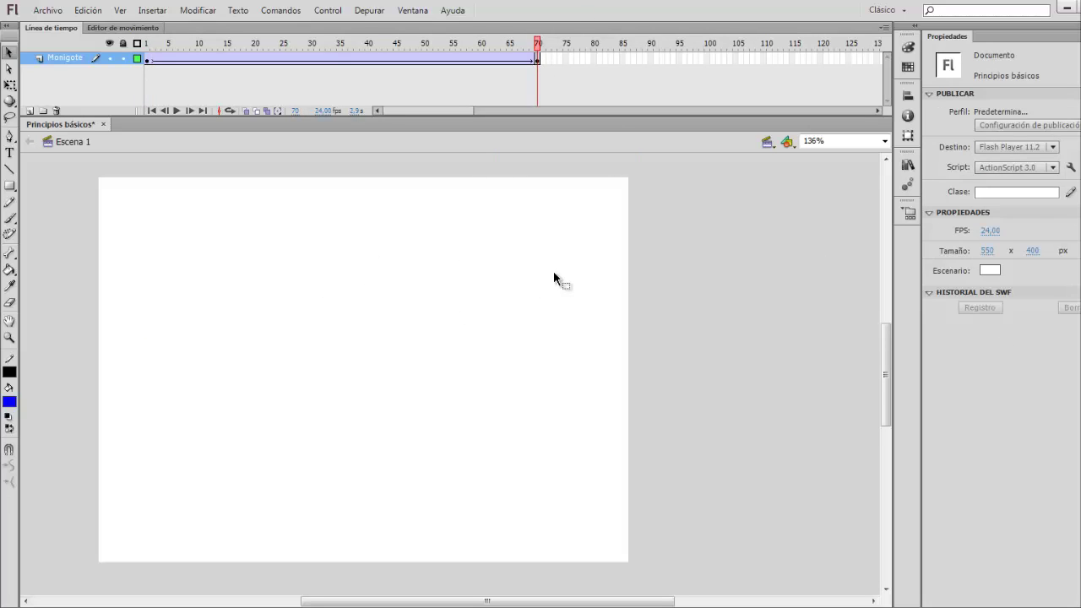
{"action": "left_click", "coordinate": [537, 58]}
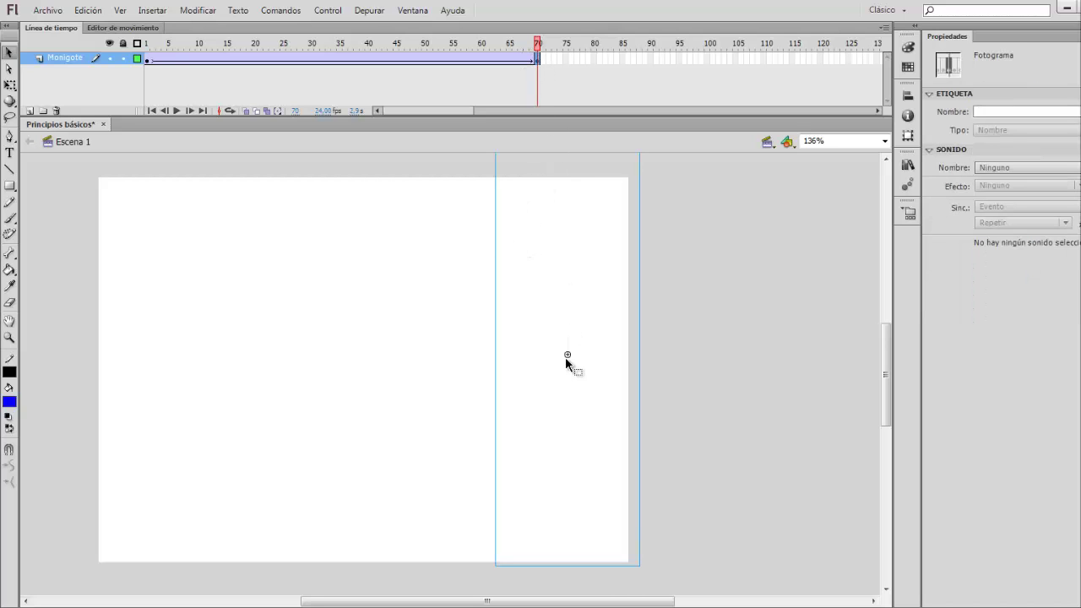
{"action": "left_click", "coordinate": [567, 356]}
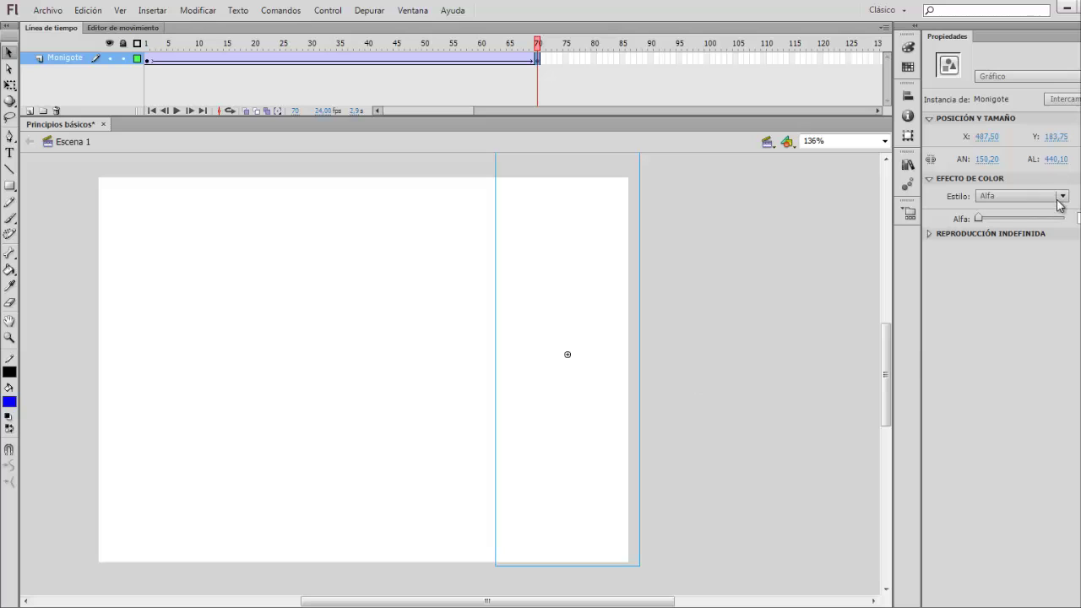
{"action": "left_click_drag", "start_coordinate": [978, 218], "coordinate": [1063, 218]}
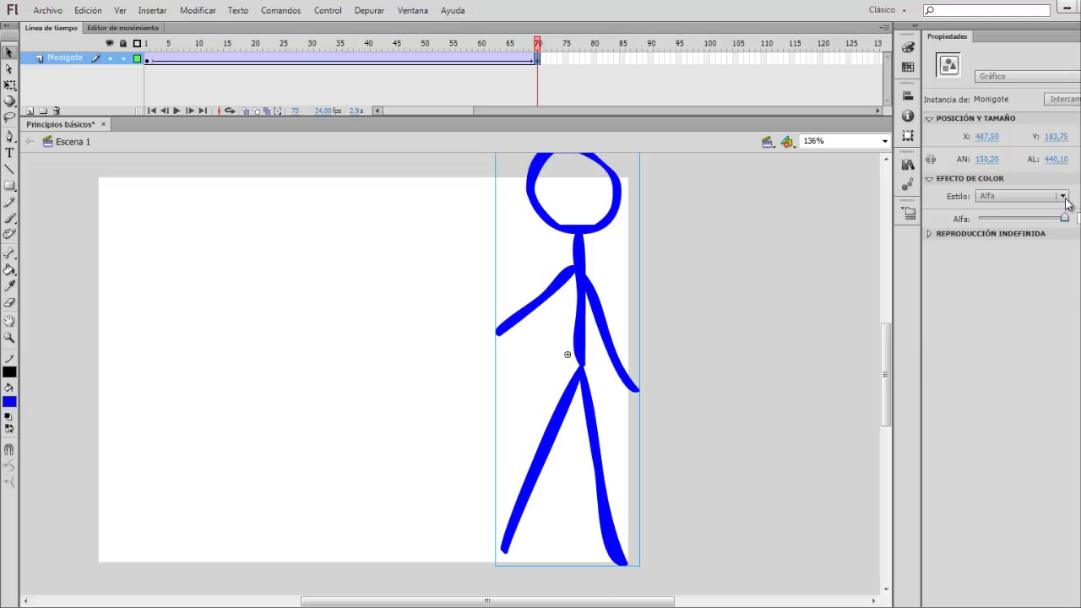
{"action": "left_click", "coordinate": [1062, 196]}
{"action": "left_click", "coordinate": [958, 214]}
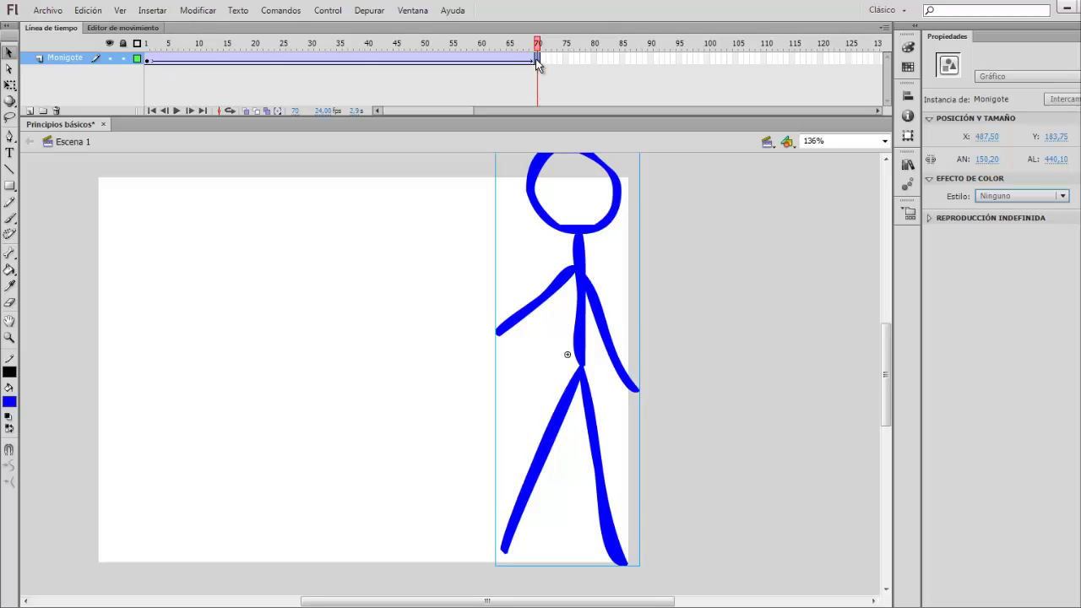
Copy the keyframe at frame 1 of the Monigote layer and paste it over frame 70
{"action": "left_click", "coordinate": [147, 61]}
{"action": "right_click", "coordinate": [147, 60]}
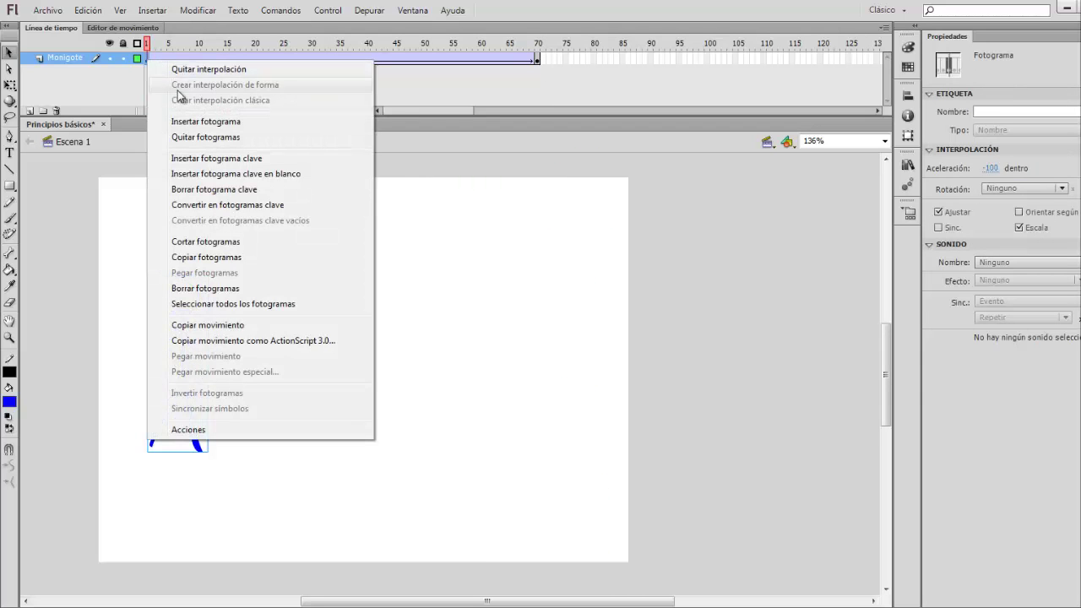
{"action": "left_click", "coordinate": [195, 257]}
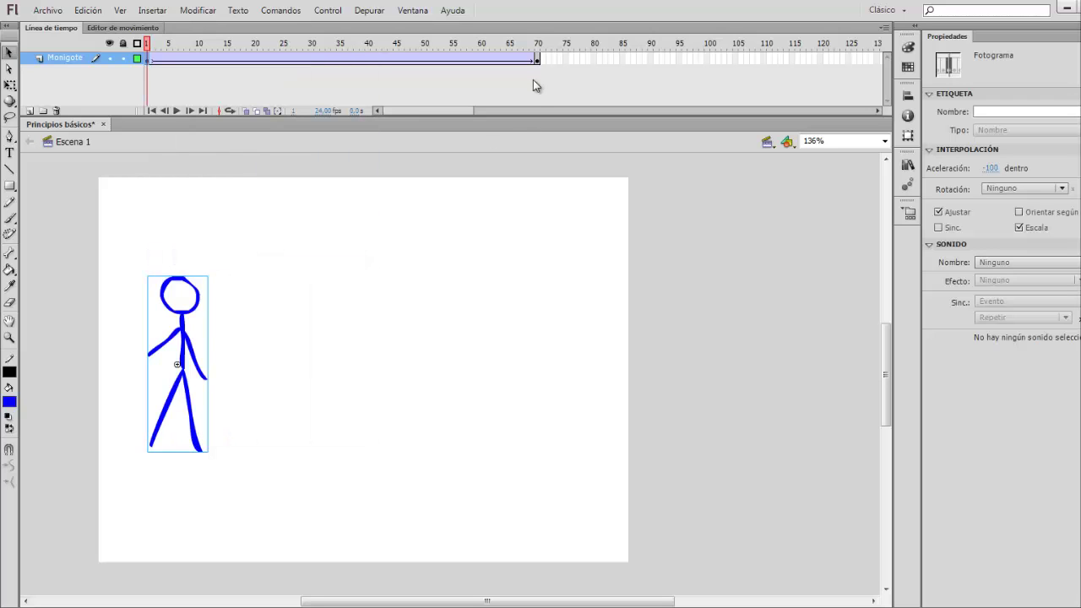
{"action": "left_click", "coordinate": [538, 63]}
{"action": "right_click", "coordinate": [538, 66]}
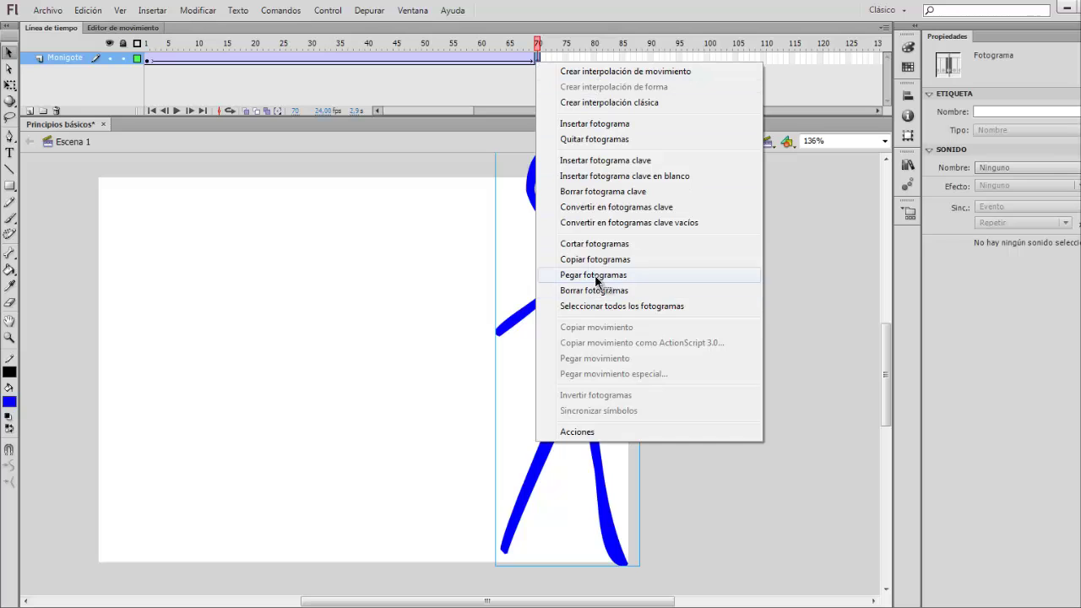
{"action": "left_click", "coordinate": [595, 275]}
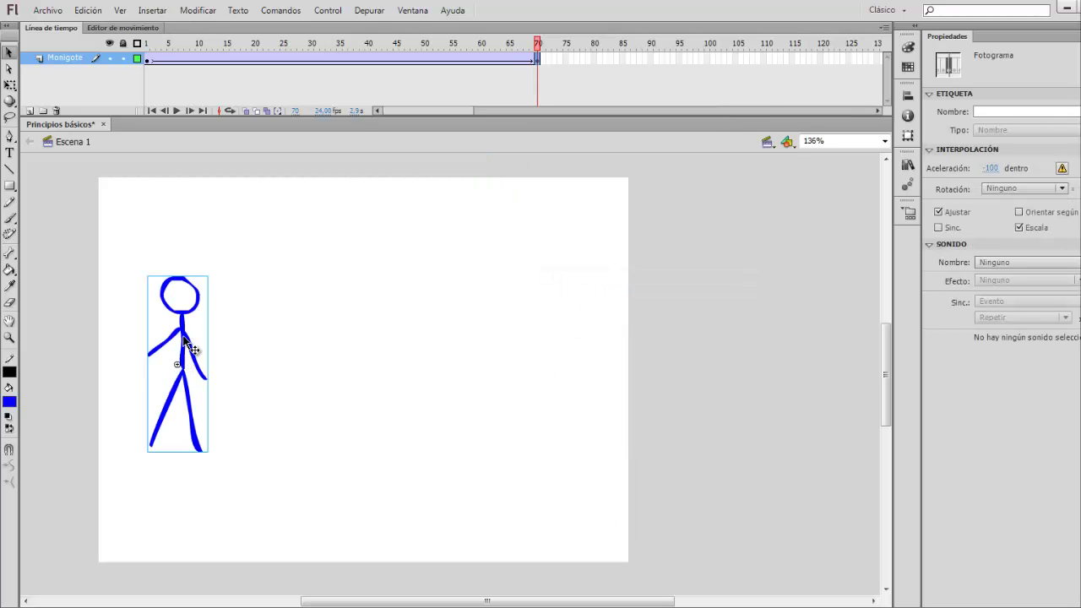
Move the figure at frame 70 horizontally to the stage's right edge, at about X 514, and play the animation from frame 1
{"action": "left_click_drag", "start_coordinate": [184, 341], "coordinate": [604, 359]}
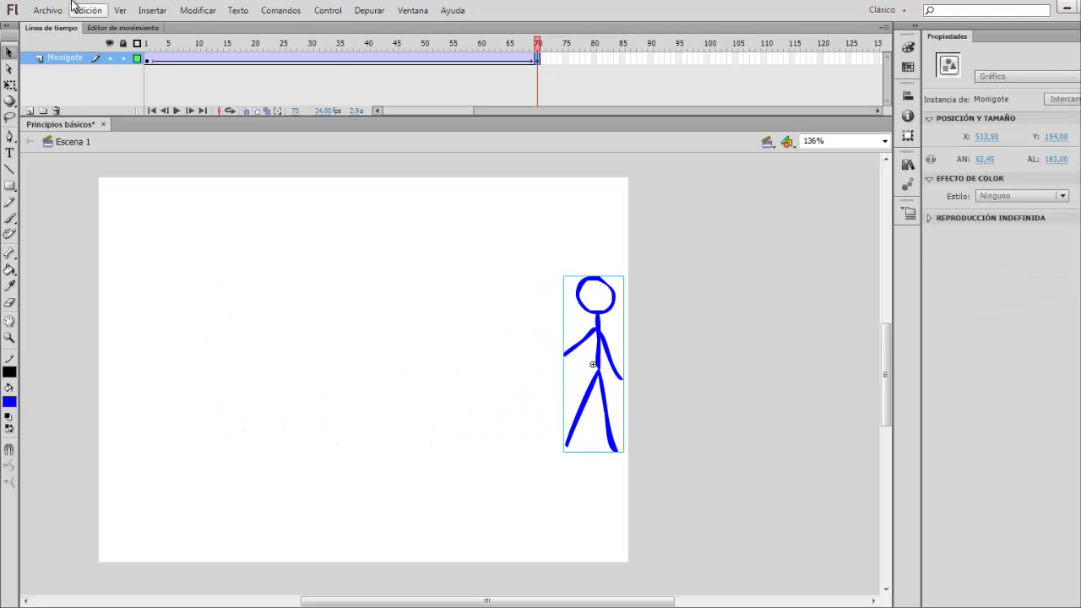
{"action": "left_click", "coordinate": [149, 61]}
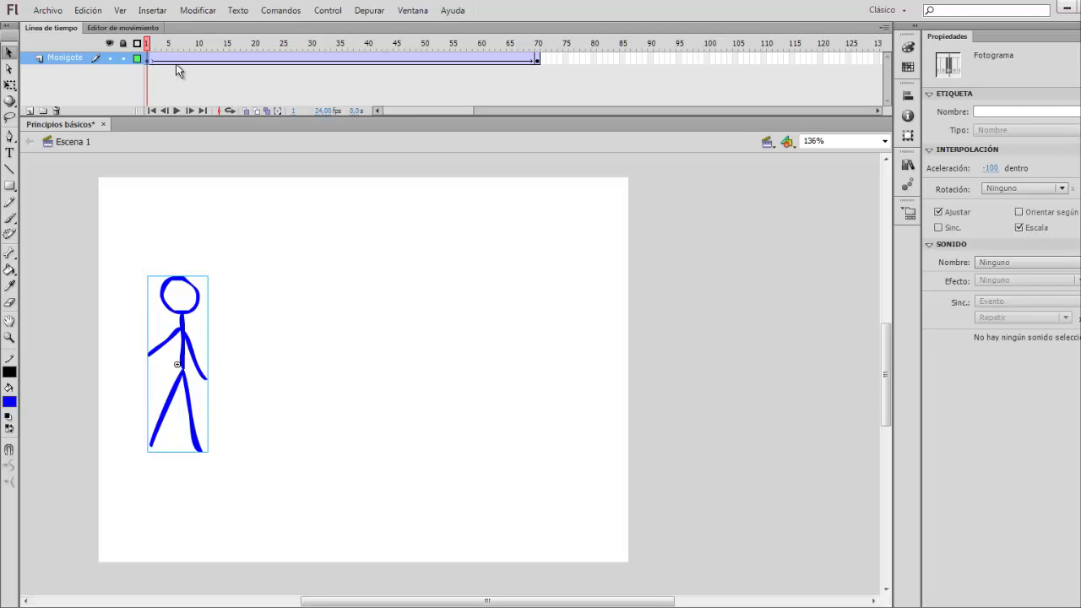
{"action": "key", "text": "Return"}
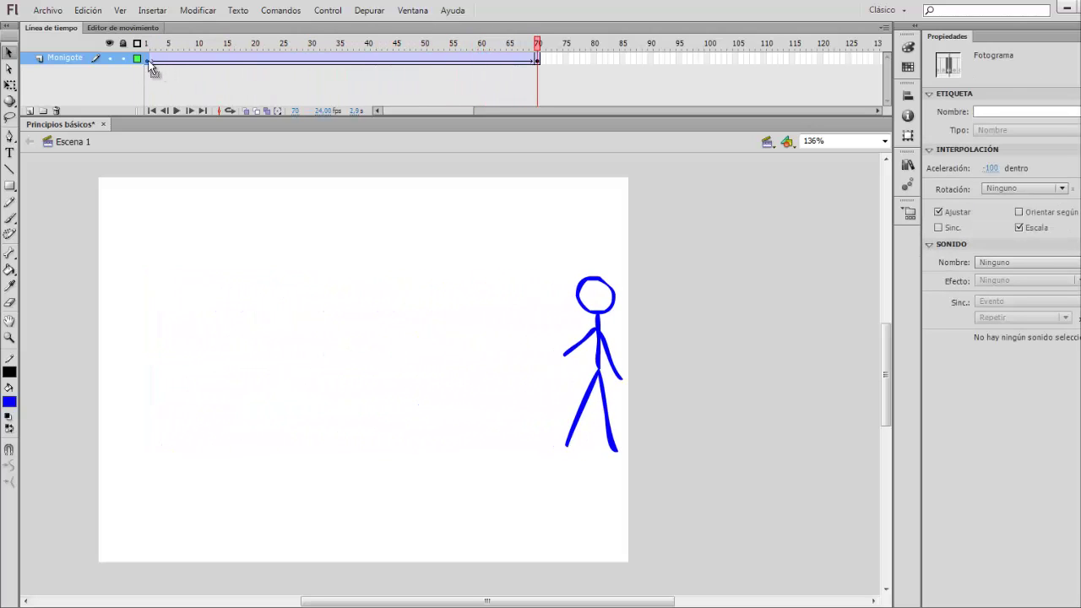
Set the easing of the tween starting at frame 1 to 0 and play the animation
{"action": "left_click", "coordinate": [149, 61]}
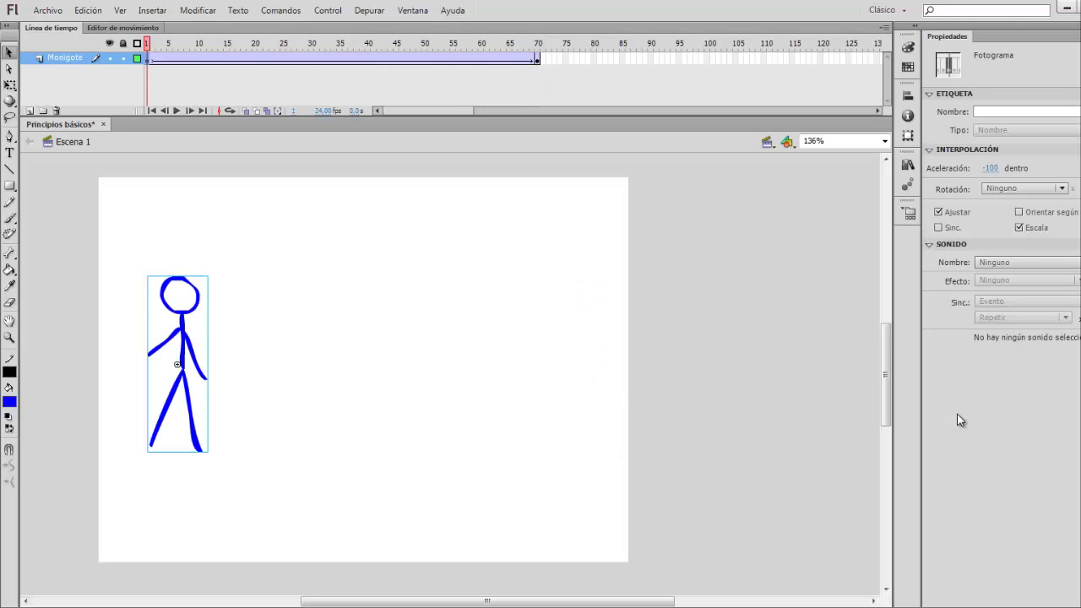
{"action": "left_click", "coordinate": [995, 168]}
{"action": "key", "text": "Return"}
{"action": "key", "text": "Return"}
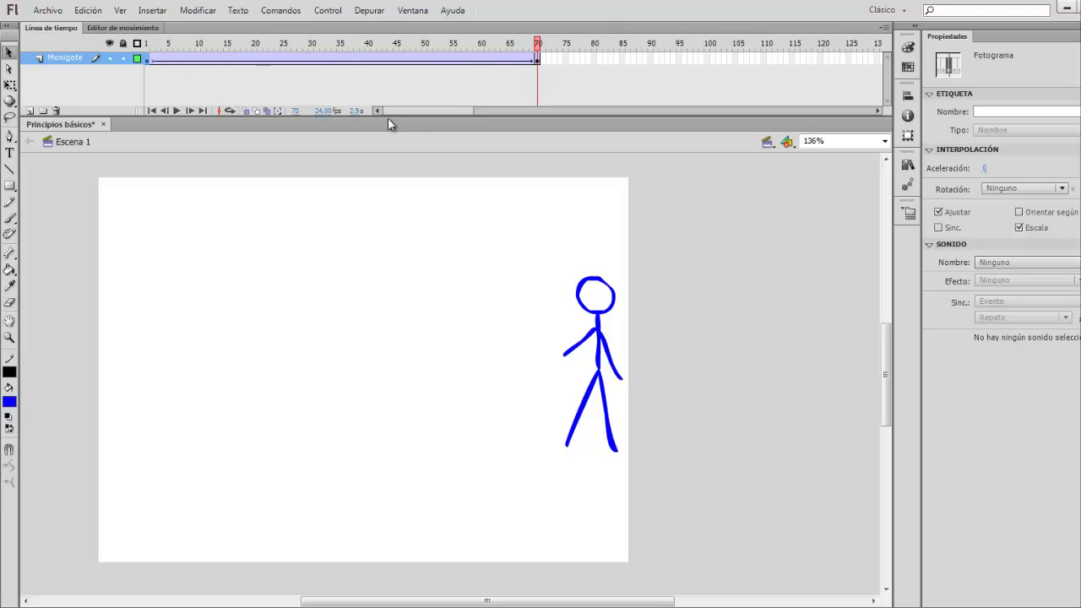
Add a keyframe at frame 15 with the figure lowered to about X 201, Y 314, and play the animation from frame 1
{"action": "left_click", "coordinate": [228, 65]}
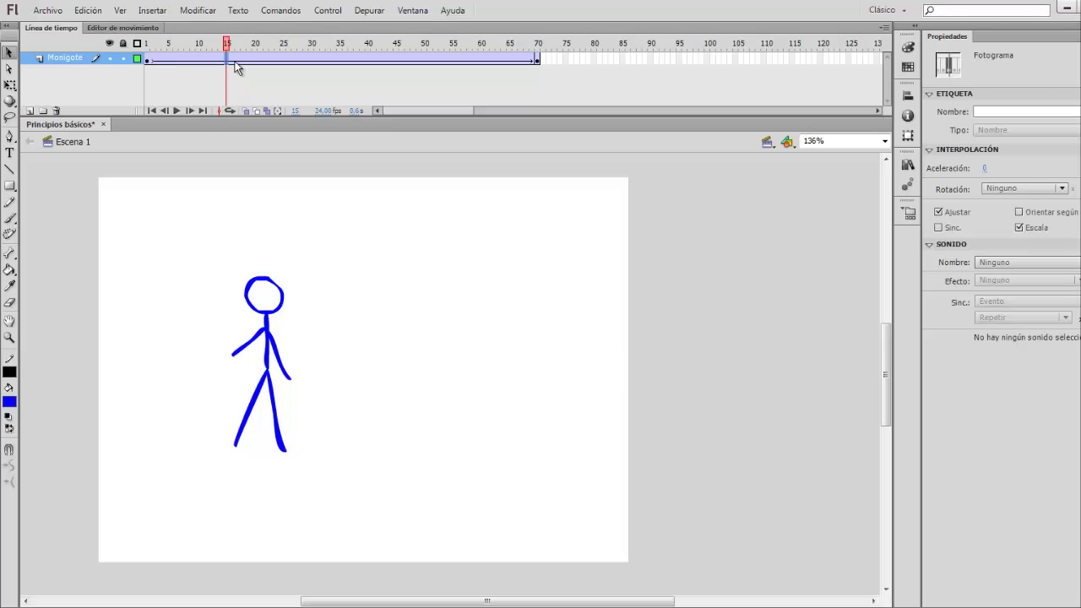
{"action": "left_click", "coordinate": [234, 61]}
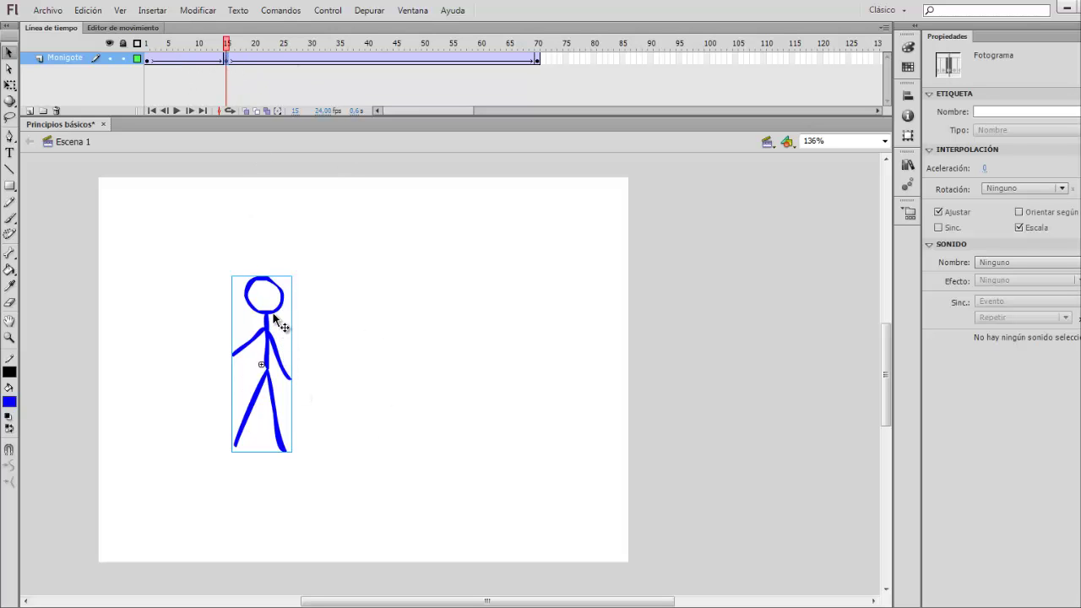
{"action": "left_click_drag", "start_coordinate": [279, 316], "coordinate": [307, 434]}
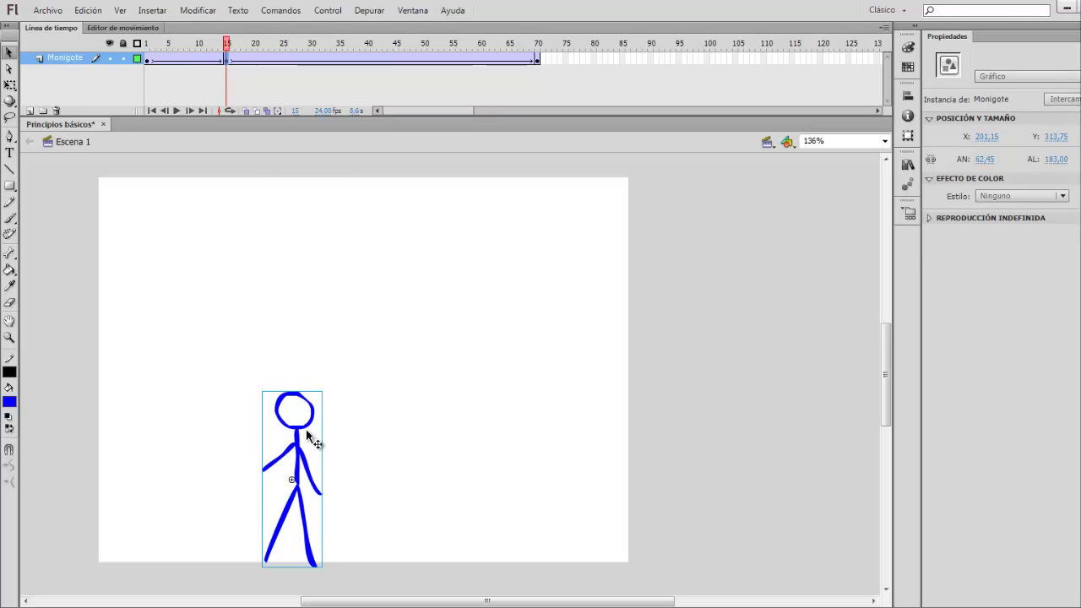
{"action": "left_click", "coordinate": [146, 41]}
{"action": "key", "text": "Return"}
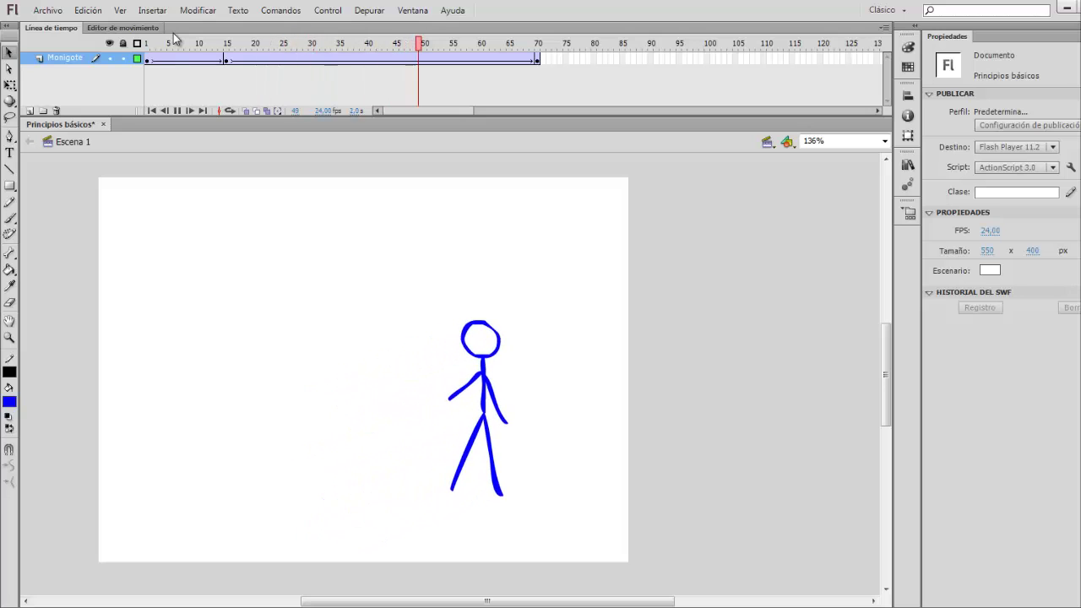
Move the figure to the stage's top at frames 25 and 55 and to its bottom at frame 40, and play the zigzag from frame 1
{"action": "left_click", "coordinate": [284, 61]}
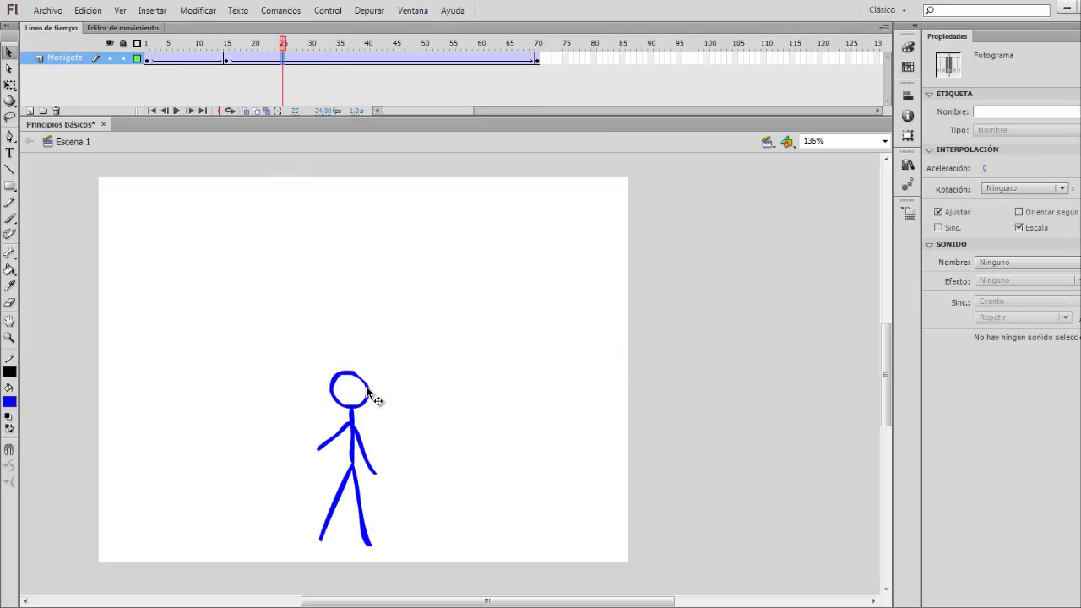
{"action": "left_click_drag", "start_coordinate": [360, 384], "coordinate": [337, 188]}
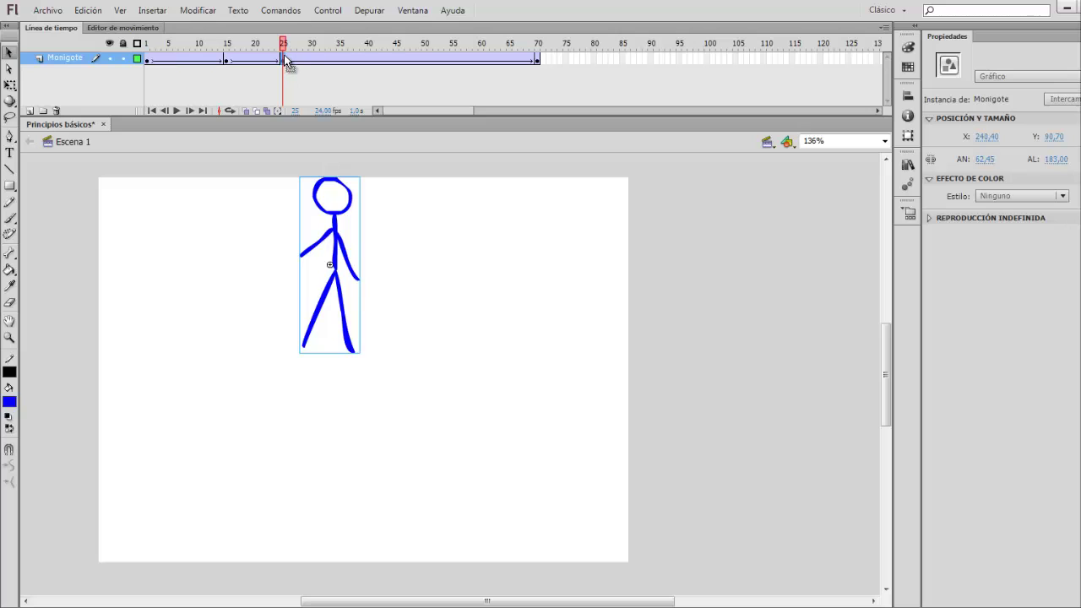
{"action": "left_click", "coordinate": [369, 63]}
{"action": "left_click_drag", "start_coordinate": [421, 227], "coordinate": [441, 428]}
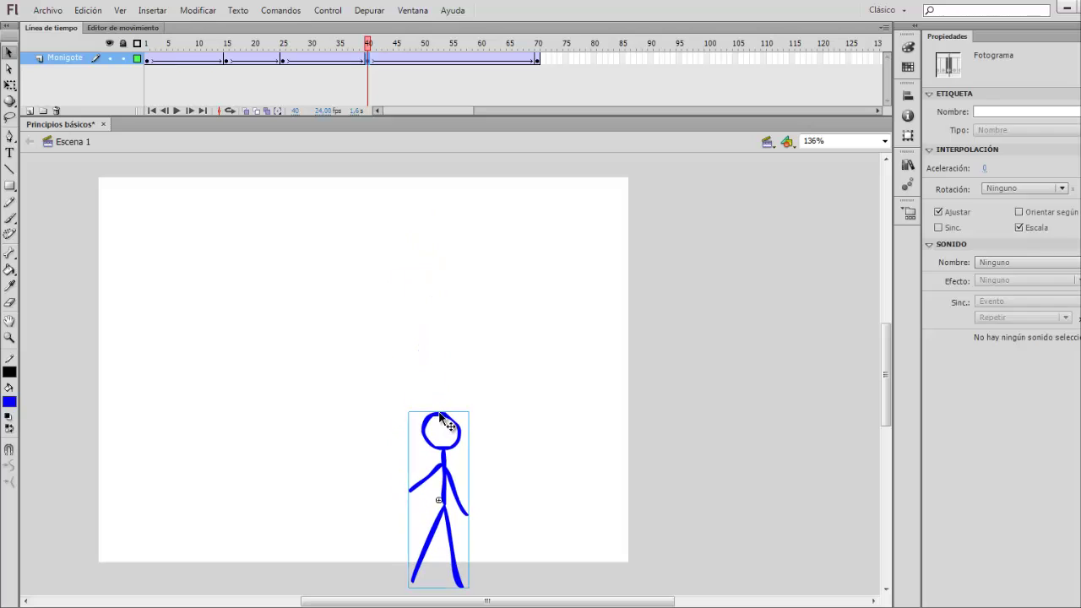
{"action": "left_click", "coordinate": [453, 60]}
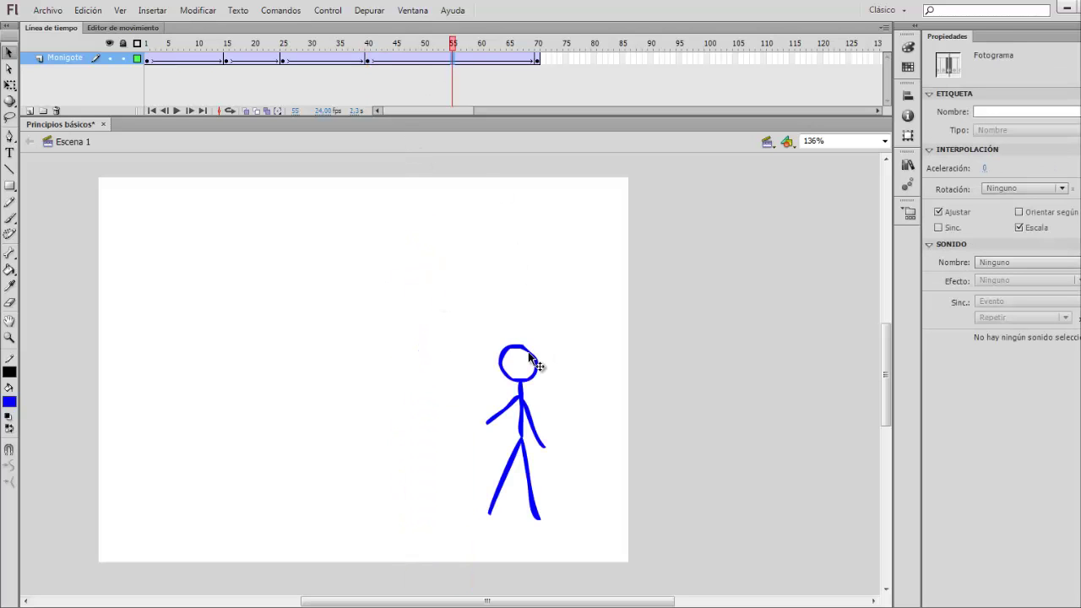
{"action": "left_click_drag", "start_coordinate": [529, 358], "coordinate": [530, 189]}
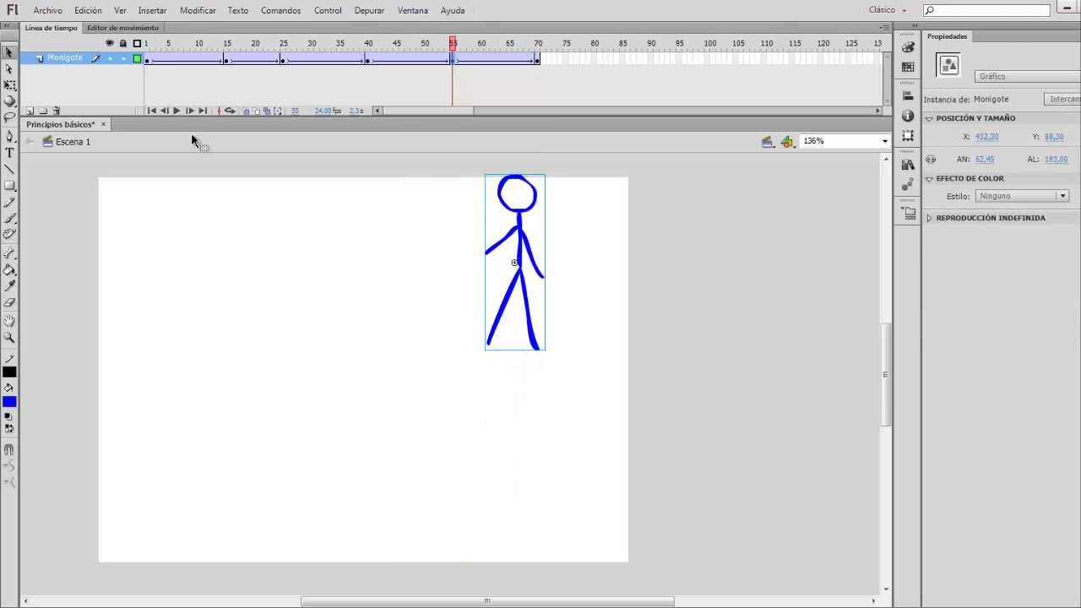
{"action": "left_click", "coordinate": [148, 59]}
{"action": "key", "text": "Return"}
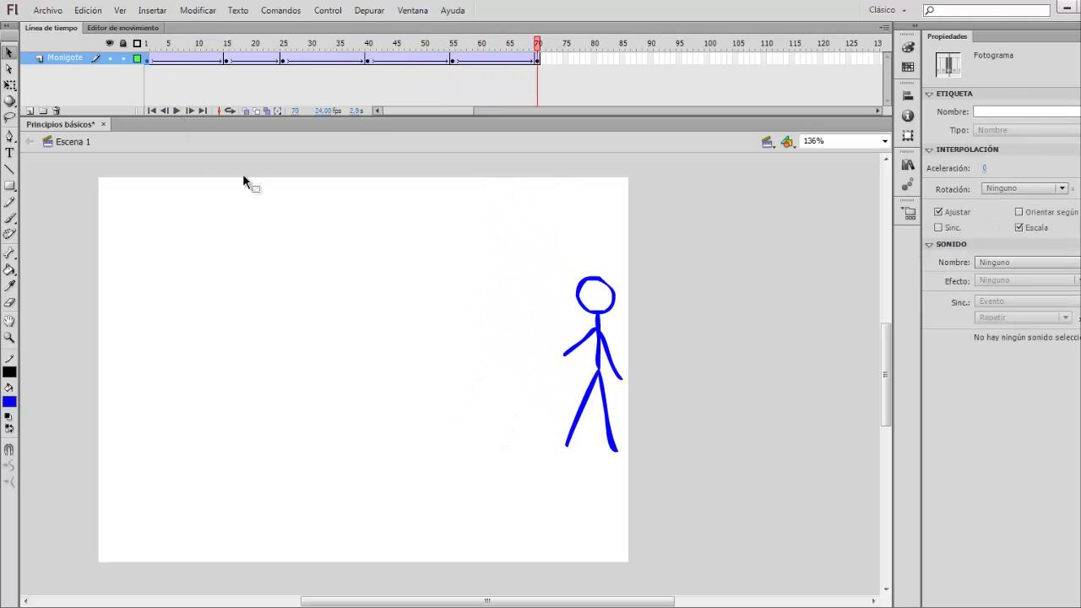
{"action": "key", "text": "Return"}
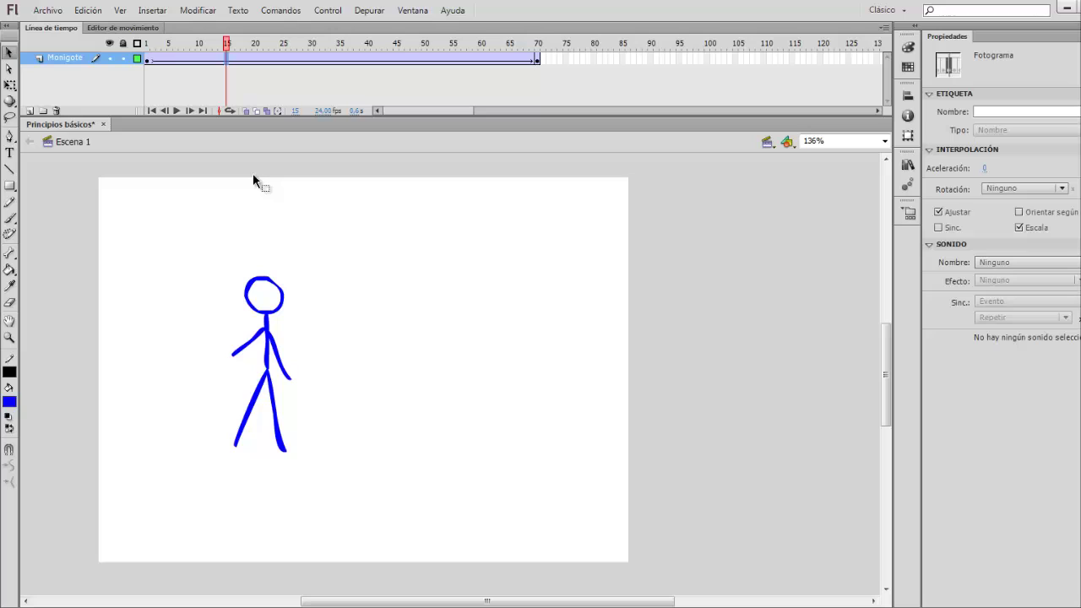
Add a new layer above Monigote and name it Guia
{"action": "left_click", "coordinate": [145, 59]}
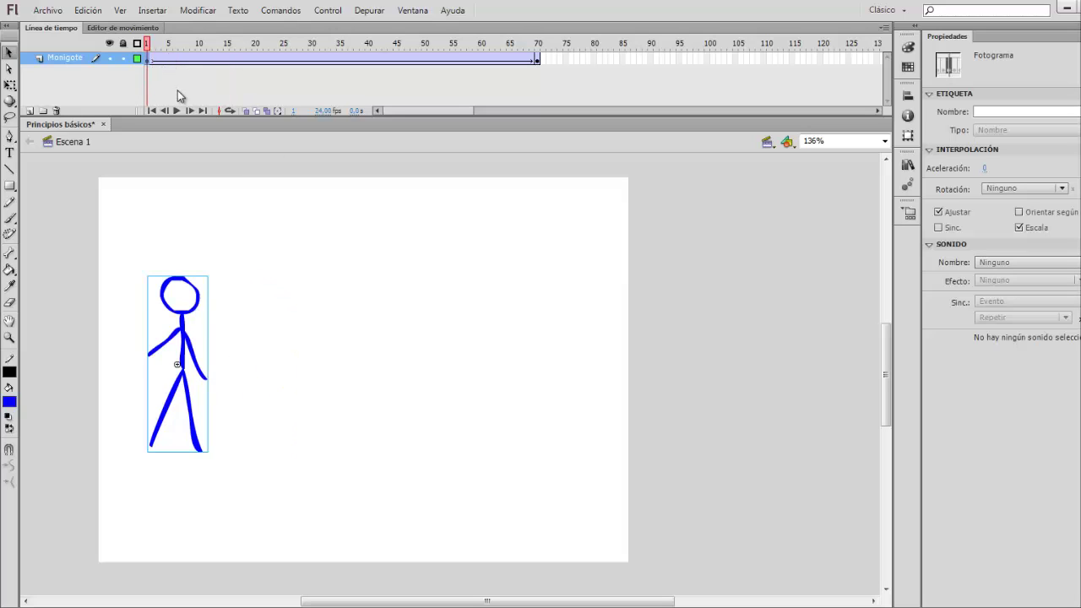
{"action": "left_click", "coordinate": [30, 111]}
{"action": "double_click", "coordinate": [64, 57]}
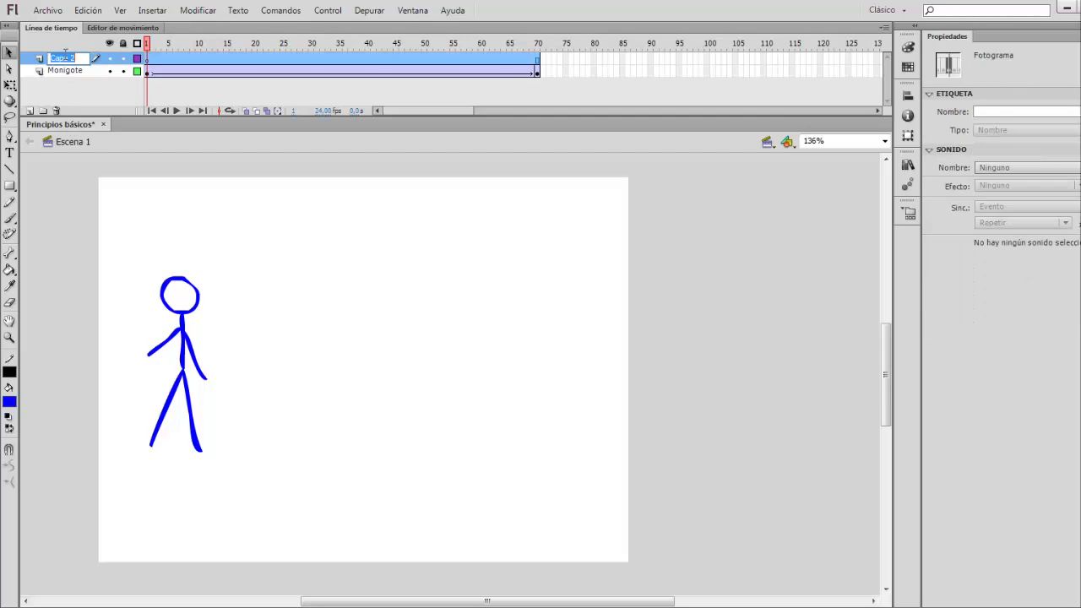
{"action": "type", "text": "Guia"}
{"action": "key", "text": "Return"}
Draw a freehand wavy path on the Guia layer with the Pencil tool, from left of the figure to beyond the stage's right edge
{"action": "left_click", "coordinate": [11, 202]}
{"action": "left_click", "coordinate": [9, 201]}
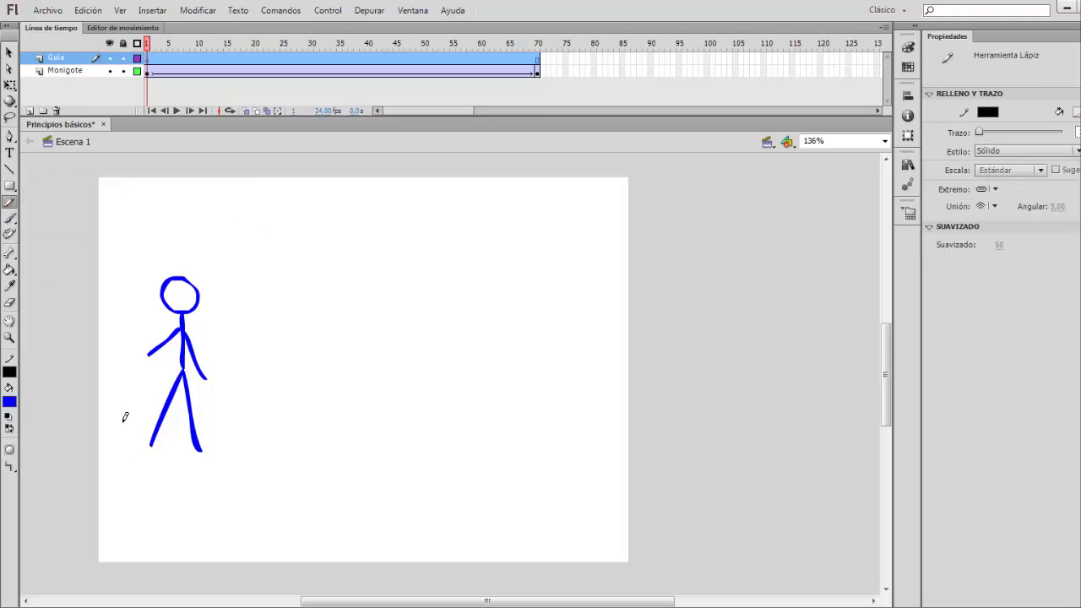
{"action": "mouse_move", "coordinate": [141, 466]}
{"action": "left_mouse_down"}
{"action": "mouse_move", "coordinate": [128, 309]}
{"action": "mouse_move", "coordinate": [214, 219]}
{"action": "mouse_move", "coordinate": [249, 268]}
{"action": "mouse_move", "coordinate": [263, 384]}
{"action": "mouse_move", "coordinate": [306, 458]}
{"action": "mouse_move", "coordinate": [365, 400]}
{"action": "mouse_move", "coordinate": [405, 217]}
{"action": "mouse_move", "coordinate": [431, 240]}
{"action": "mouse_move", "coordinate": [451, 426]}
{"action": "mouse_move", "coordinate": [491, 472]}
{"action": "mouse_move", "coordinate": [525, 406]}
{"action": "mouse_move", "coordinate": [565, 227]}
{"action": "mouse_move", "coordinate": [592, 266]}
{"action": "mouse_move", "coordinate": [651, 449]}
{"action": "left_mouse_up"}
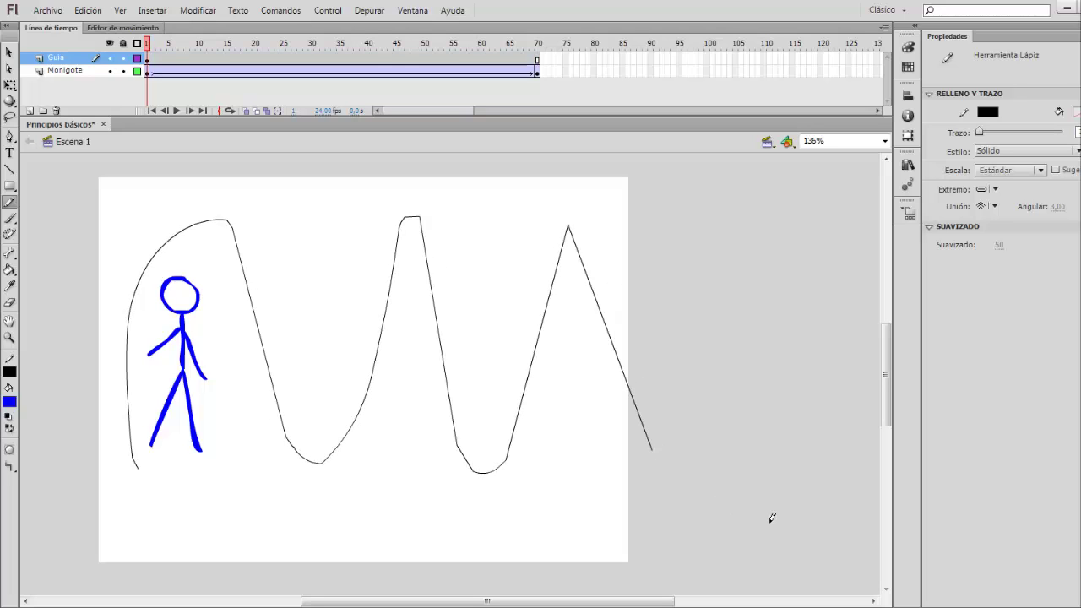
Convert the Guia layer into a guide layer, nest the Monigote layer under it as a guided layer, and play the animation
{"action": "right_click", "coordinate": [71, 60]}
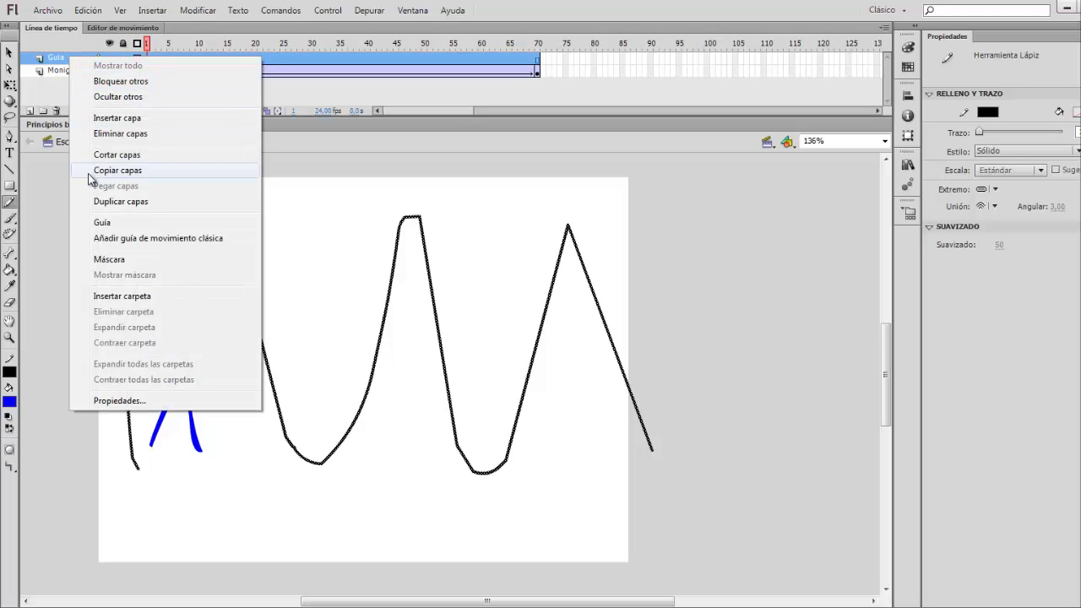
{"action": "left_click", "coordinate": [103, 223]}
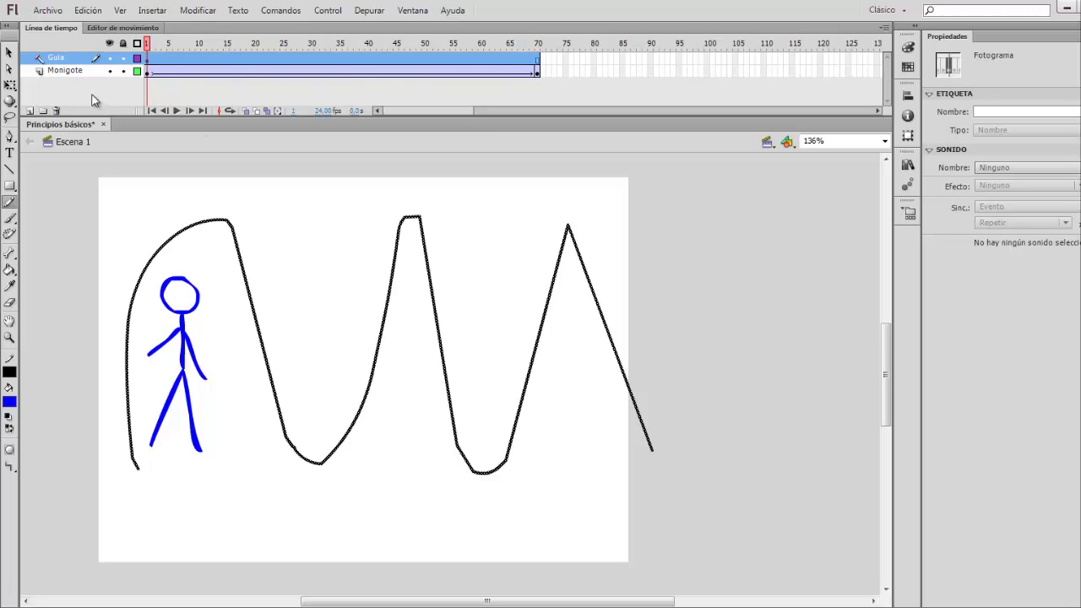
{"action": "left_click", "coordinate": [68, 71]}
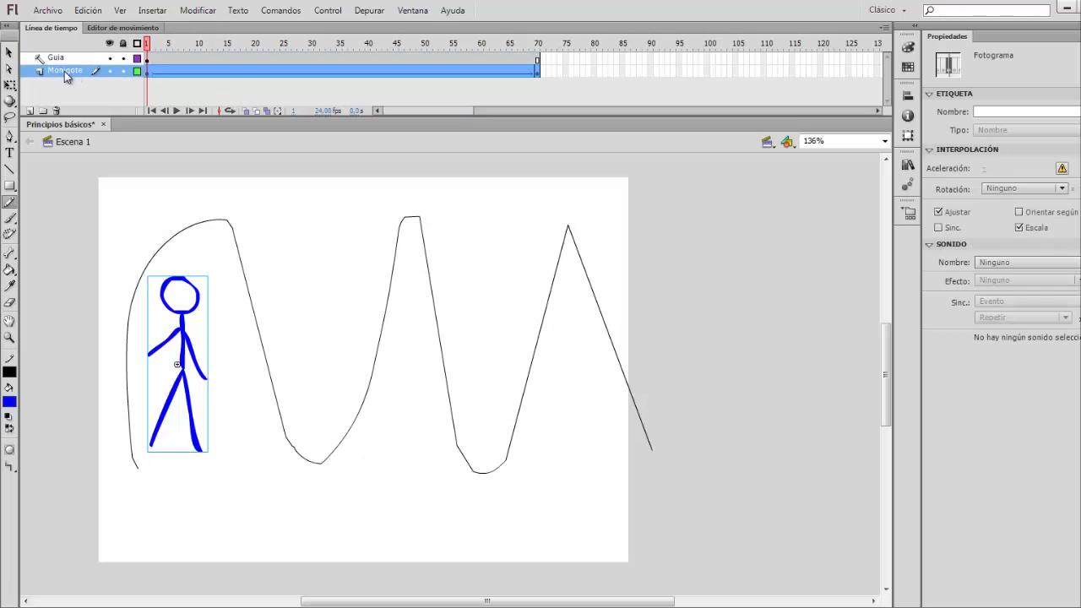
{"action": "left_click_drag", "start_coordinate": [64, 71], "coordinate": [68, 67]}
{"action": "left_click_drag", "start_coordinate": [47, 66], "coordinate": [37, 69]}
{"action": "key", "text": "Return"}
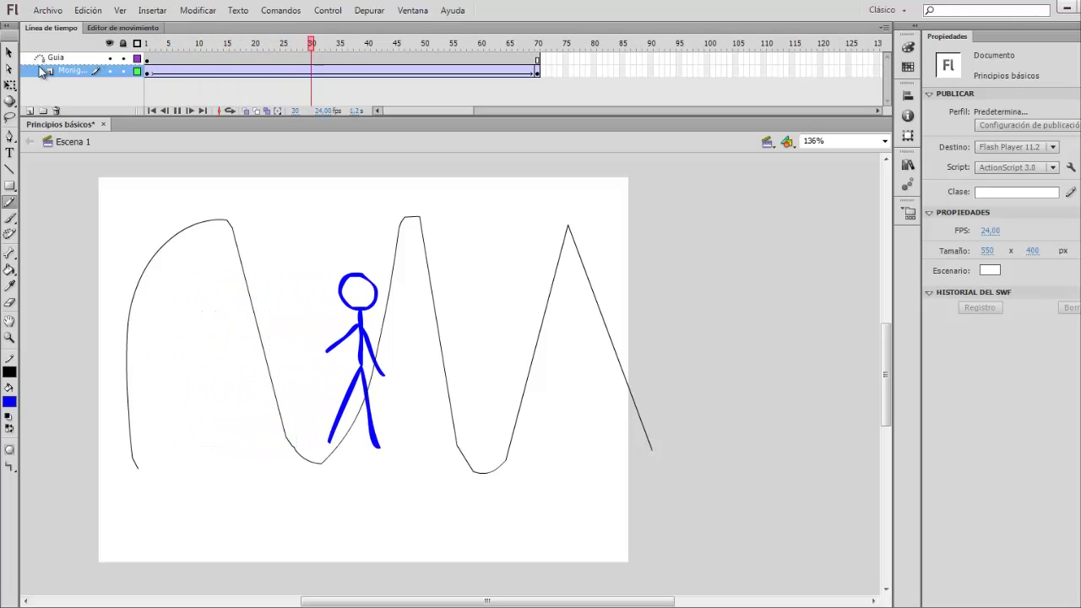
Snap the figure's centre point at frame 1 to the starting end of the guide path, at about X 41, Y 303
{"action": "left_click", "coordinate": [149, 72]}
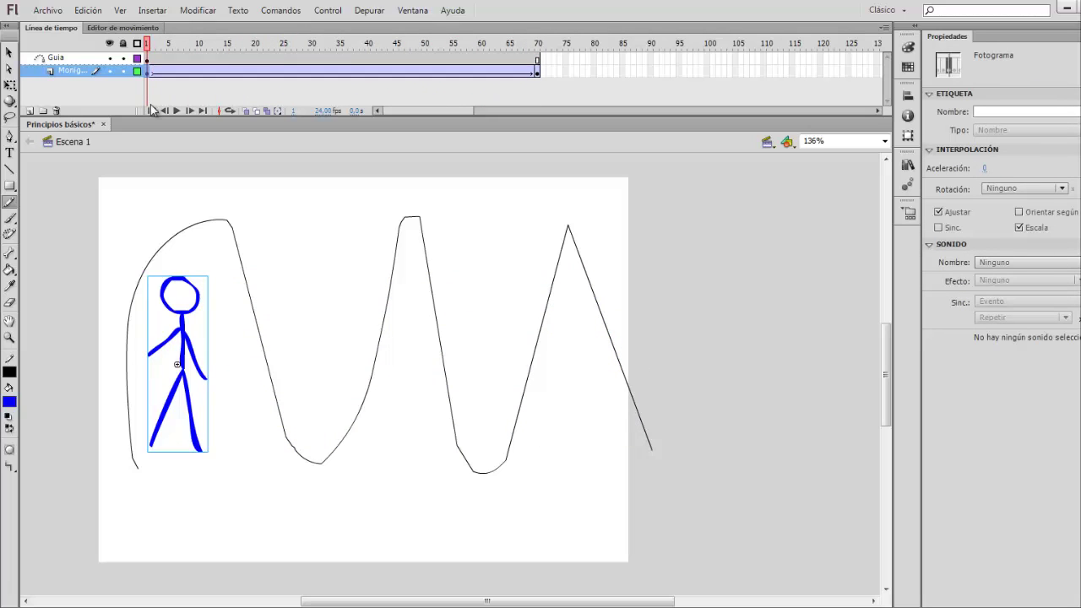
{"action": "key", "text": "v"}
{"action": "left_click", "coordinate": [179, 364]}
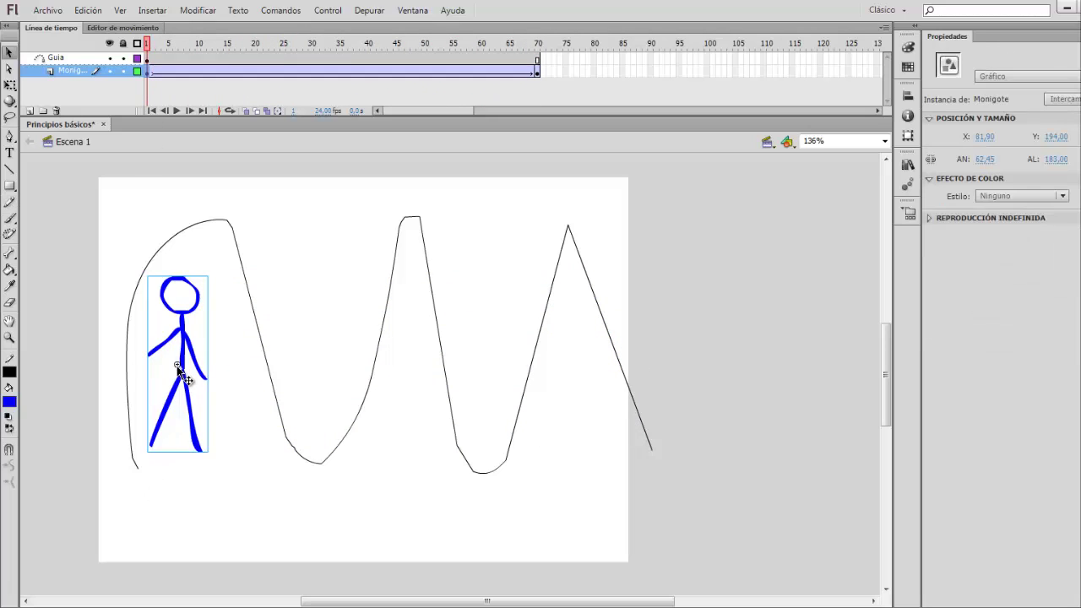
{"action": "left_click_drag", "start_coordinate": [179, 369], "coordinate": [194, 464]}
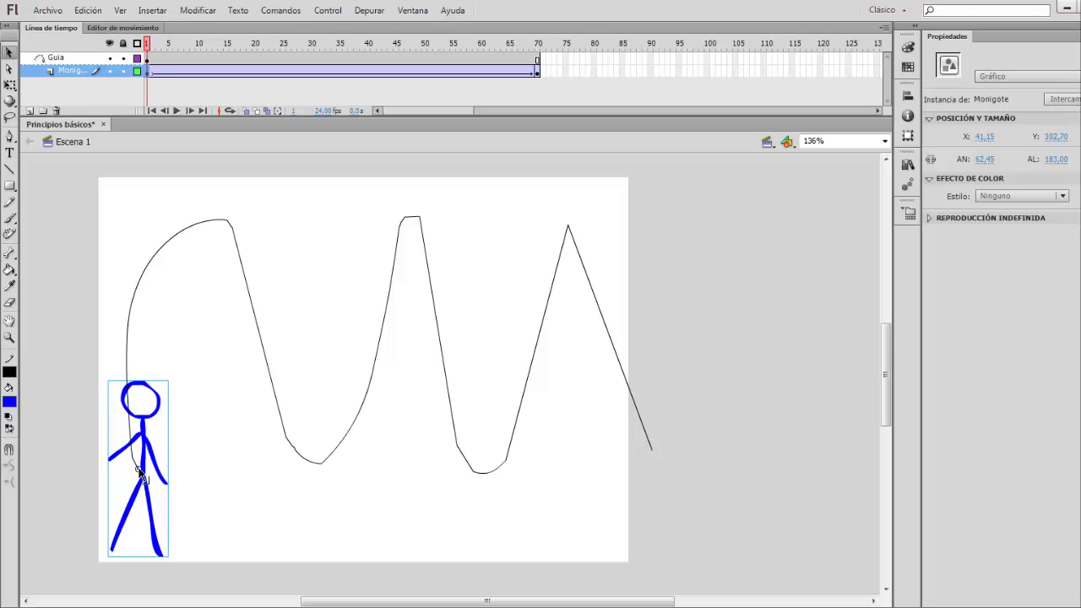
{"action": "left_click", "coordinate": [171, 471]}
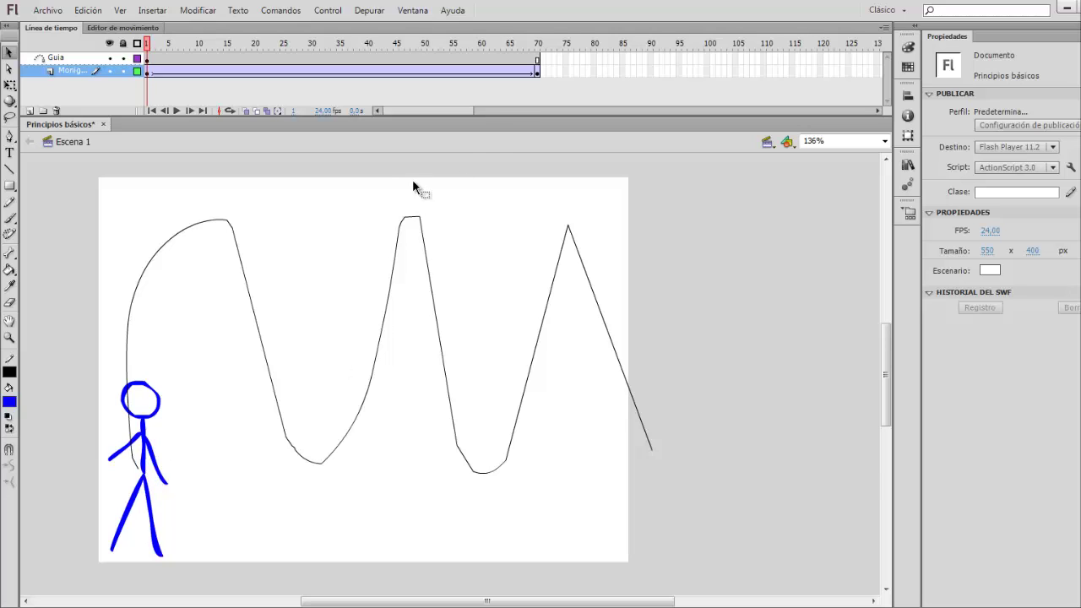
Snap the figure's centre point at frame 70 to the far end of the guide path, at about X 575, Y 284, and return to frame 1
{"action": "left_click", "coordinate": [537, 74]}
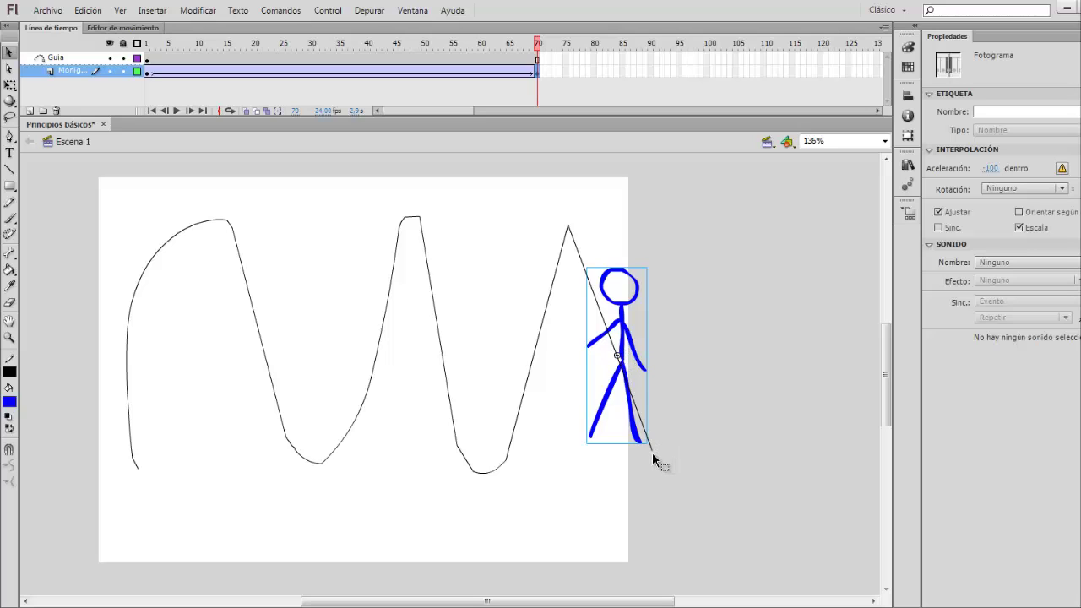
{"action": "left_click_drag", "start_coordinate": [637, 332], "coordinate": [658, 427]}
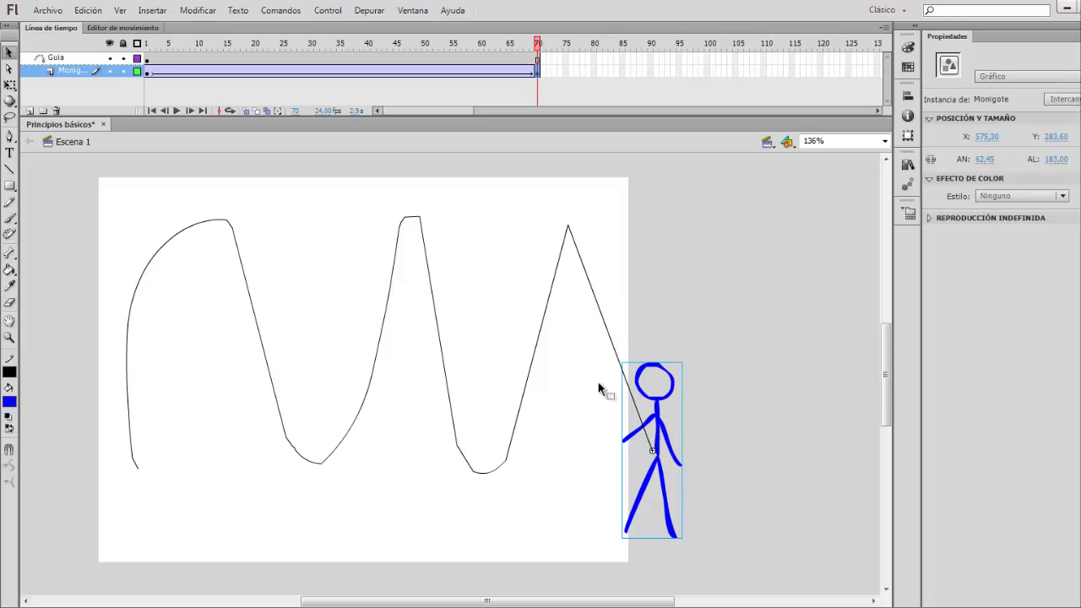
{"action": "left_click", "coordinate": [151, 75]}
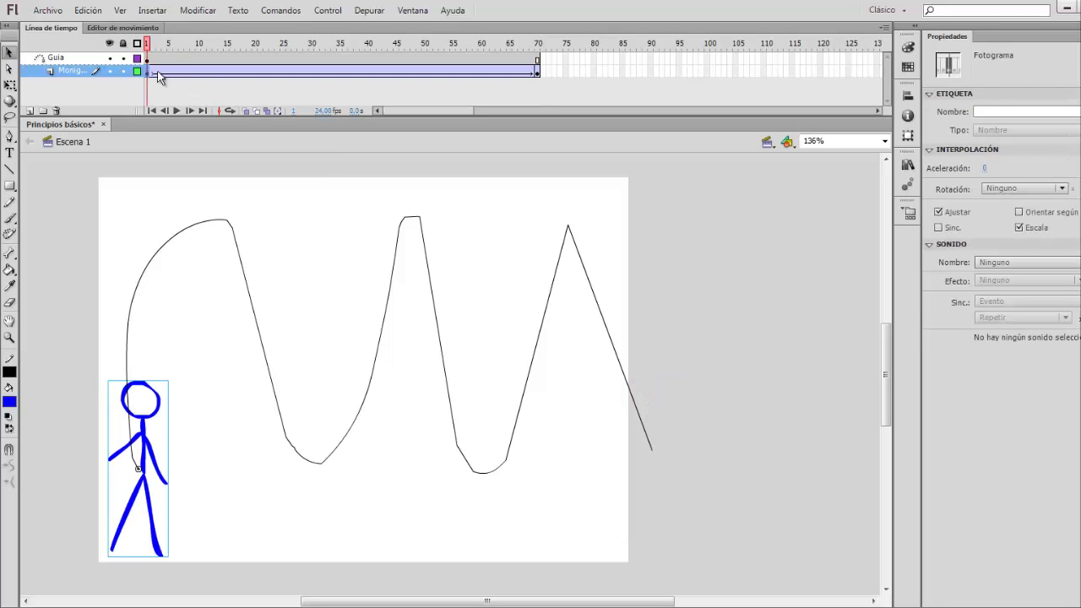
Play the guided animation on the stage, preview it as a test movie, and close the preview
{"action": "key", "text": "Return"}
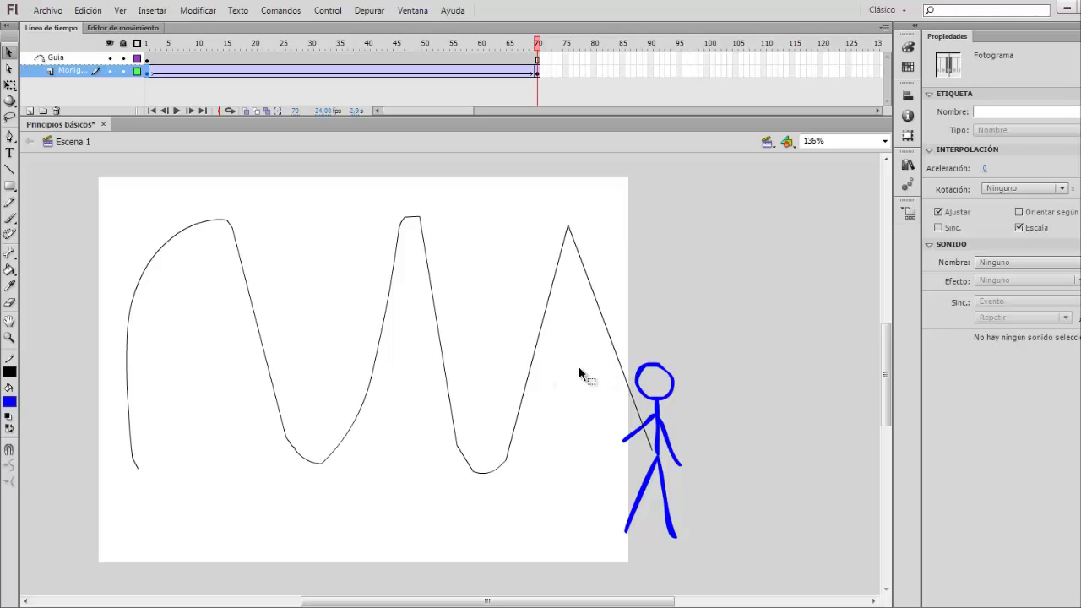
{"action": "key", "text": "ctrl+Return"}
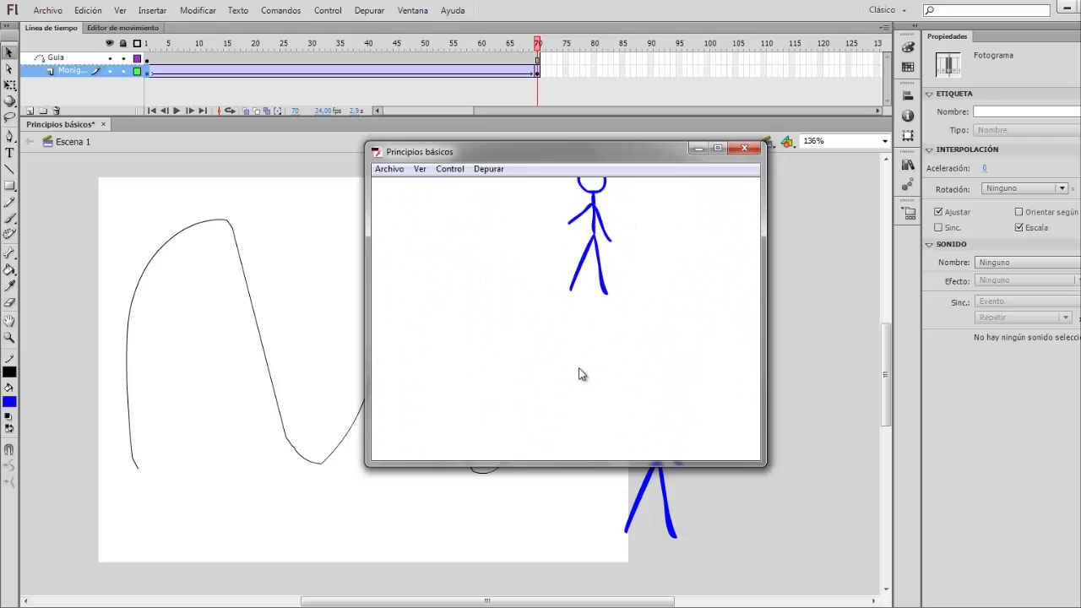
{"action": "left_click", "coordinate": [744, 149]}
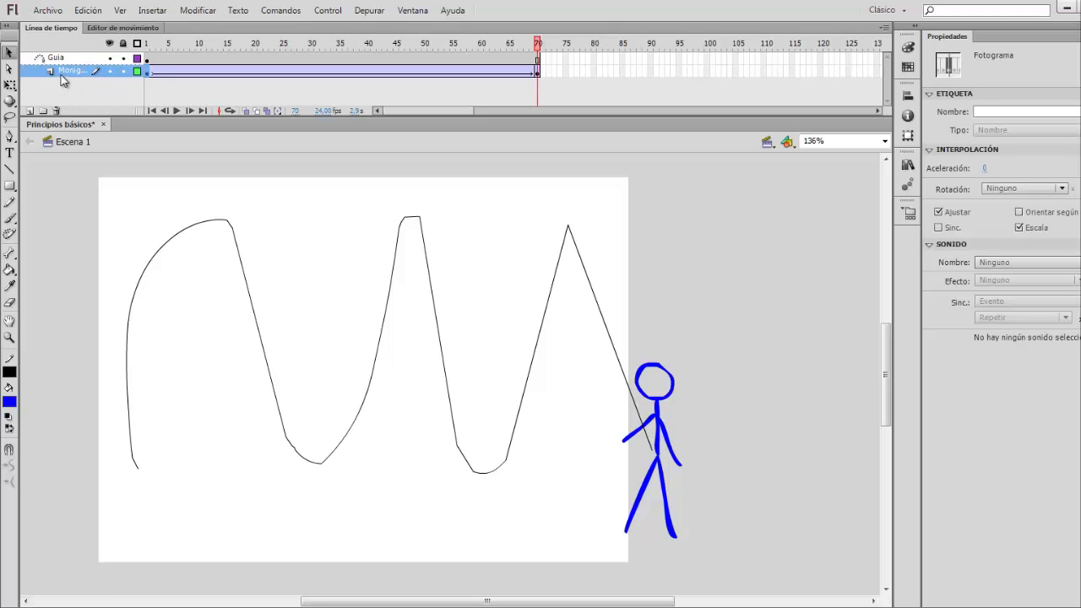
Release the Monigote layer from the motion guide and delete the Guia layer
{"action": "left_click_drag", "start_coordinate": [65, 73], "coordinate": [44, 90]}
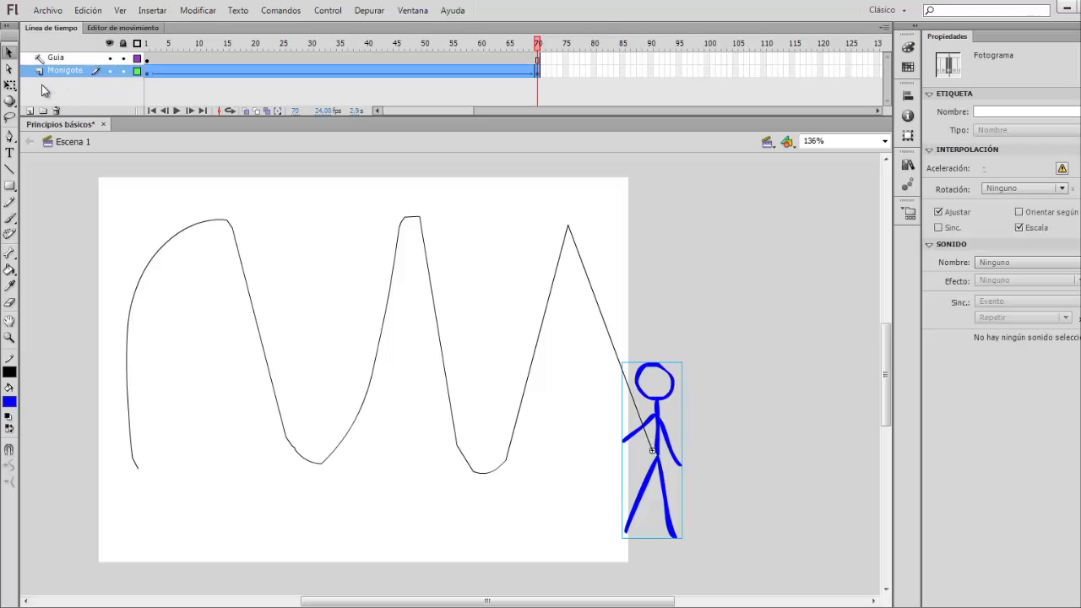
{"action": "right_click", "coordinate": [68, 59]}
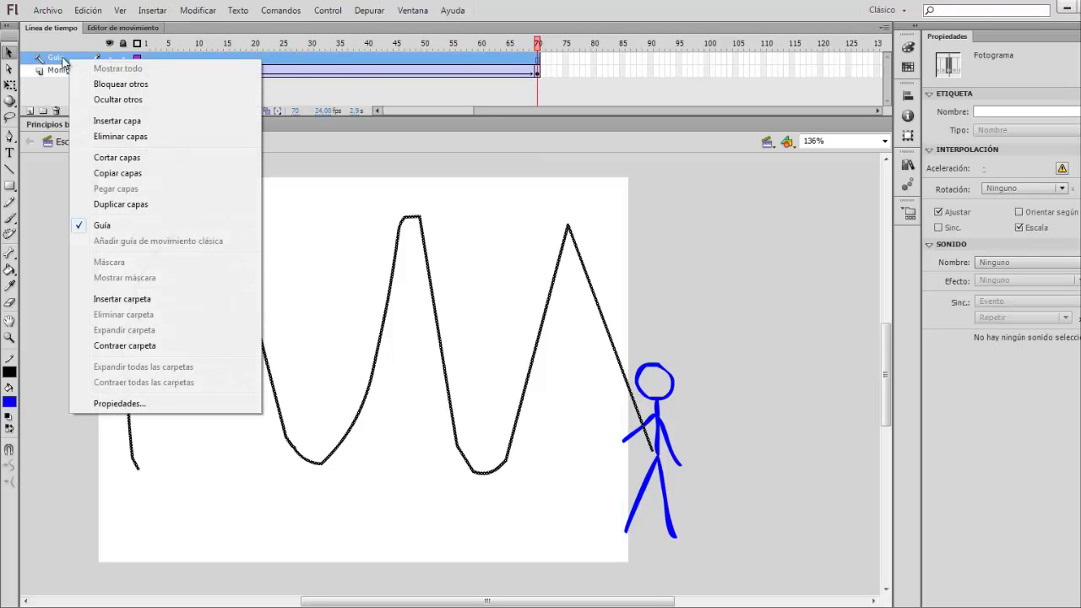
{"action": "left_click", "coordinate": [53, 58]}
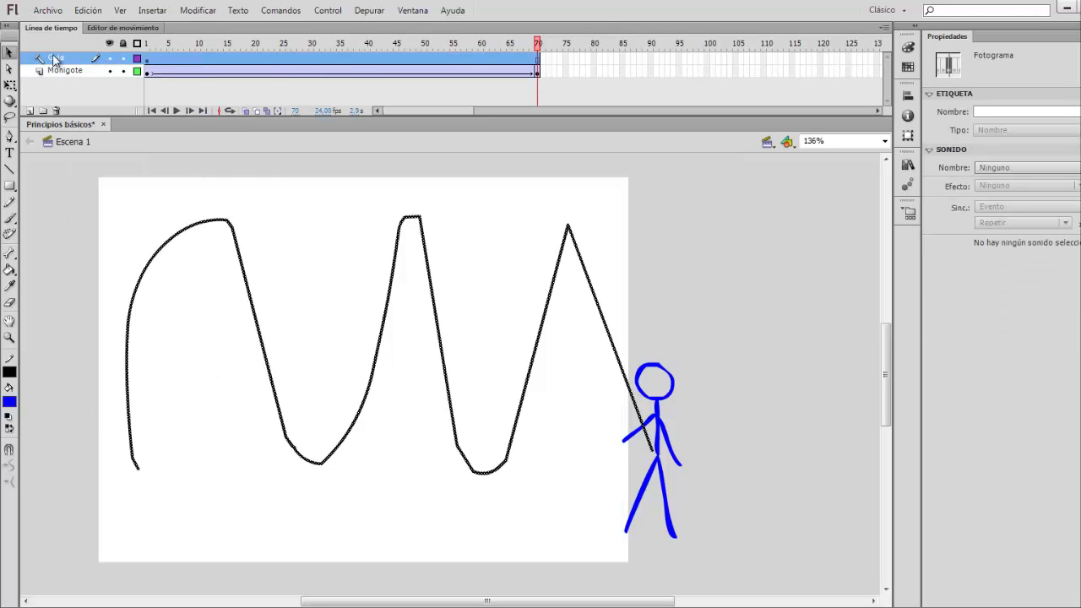
{"action": "left_click", "coordinate": [56, 112]}
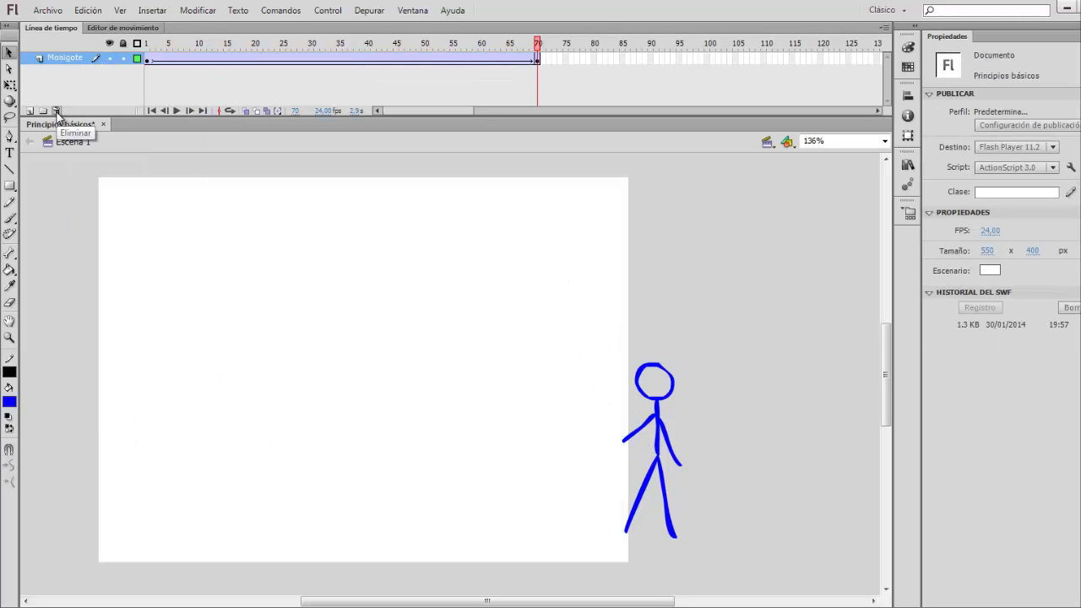
Reposition the figure to about X 46, Y 209 at frame 1 and X 511, Y 209 at frame 70, and play the tween
{"action": "left_click", "coordinate": [148, 60]}
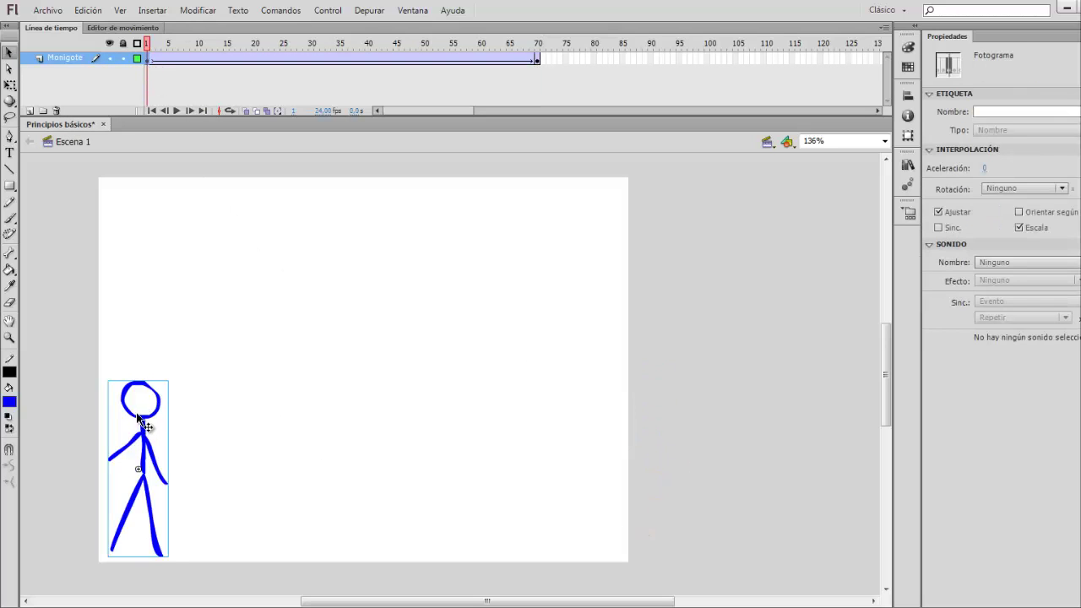
{"action": "left_click_drag", "start_coordinate": [137, 420], "coordinate": [142, 331]}
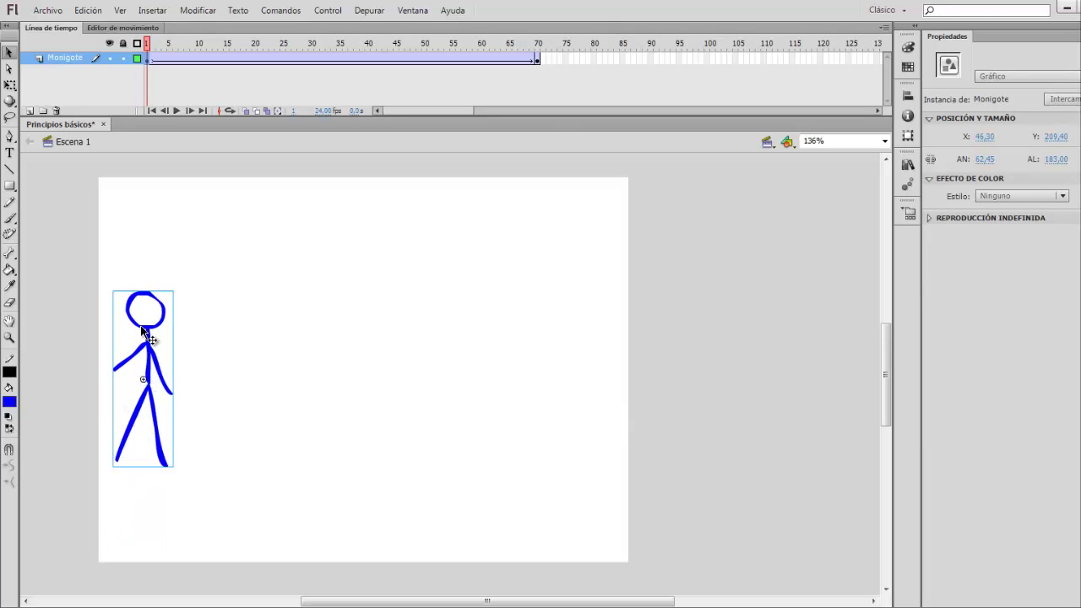
{"action": "left_click", "coordinate": [536, 58]}
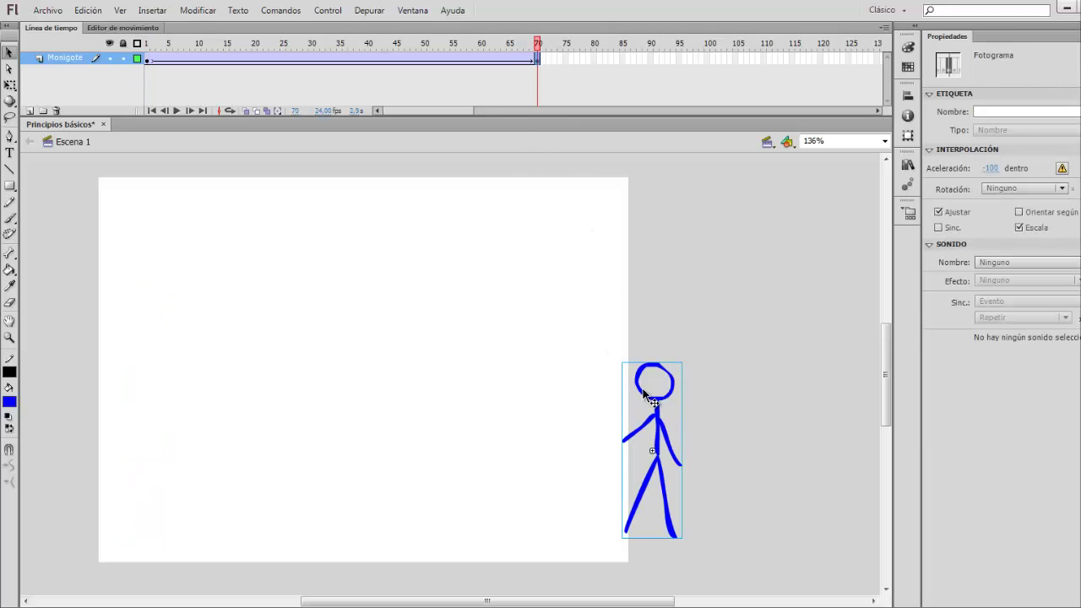
{"action": "left_click_drag", "start_coordinate": [643, 393], "coordinate": [579, 321]}
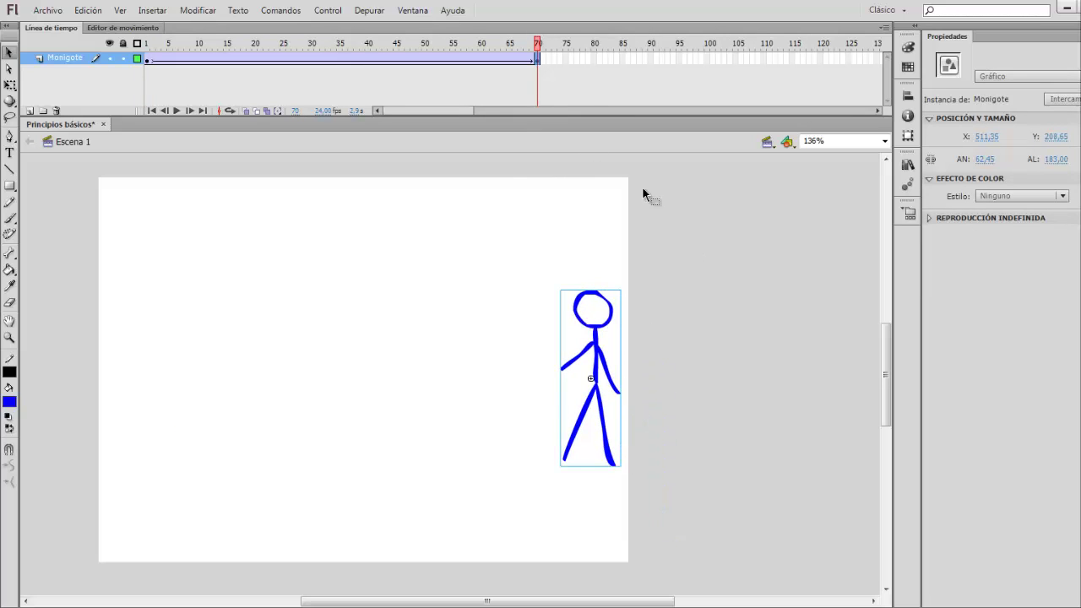
{"action": "left_click", "coordinate": [147, 59]}
{"action": "left_click", "coordinate": [158, 69]}
{"action": "key", "text": "Return"}
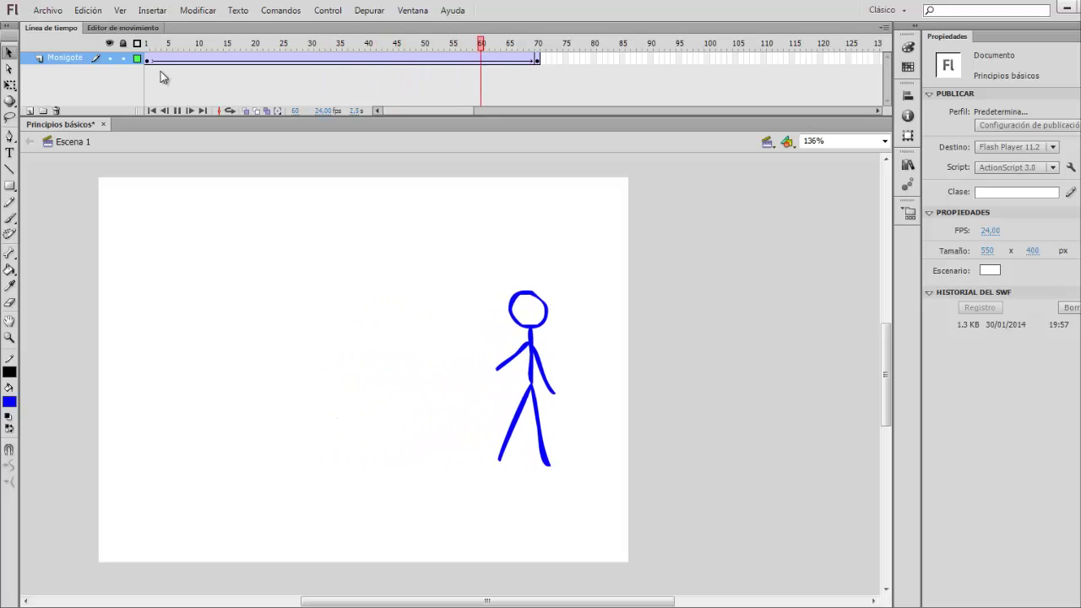
Add a new layer above Monigote and name it Casa
{"action": "left_click", "coordinate": [72, 61]}
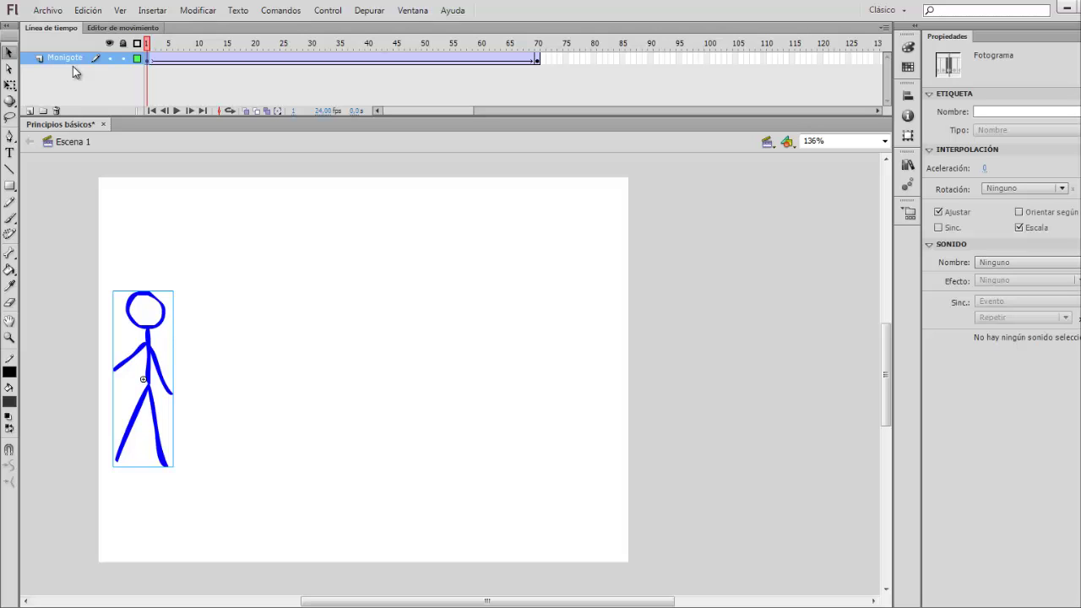
{"action": "left_click", "coordinate": [29, 110]}
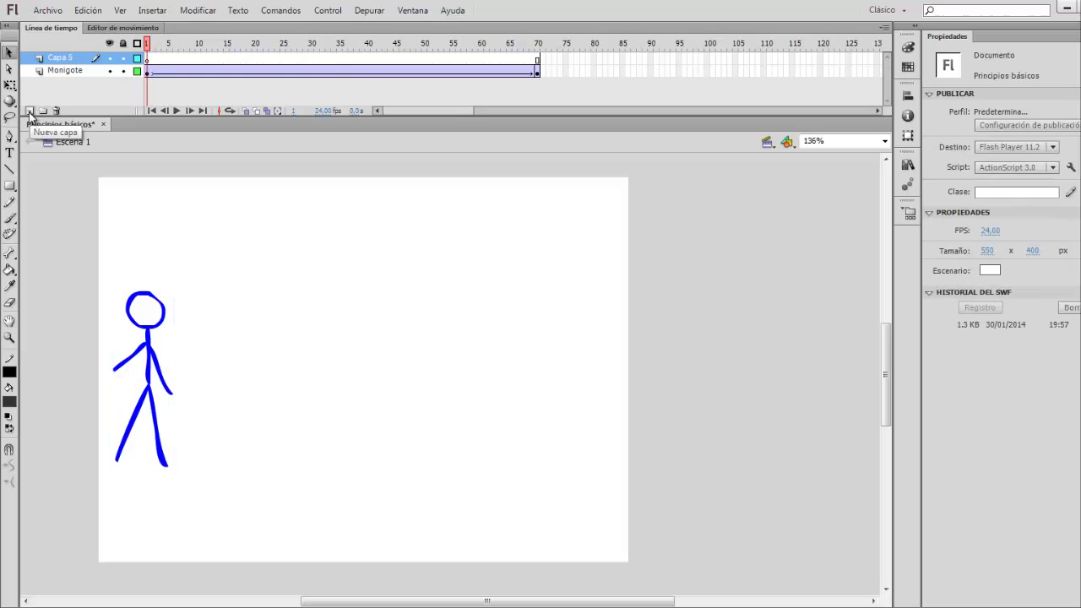
{"action": "double_click", "coordinate": [67, 59]}
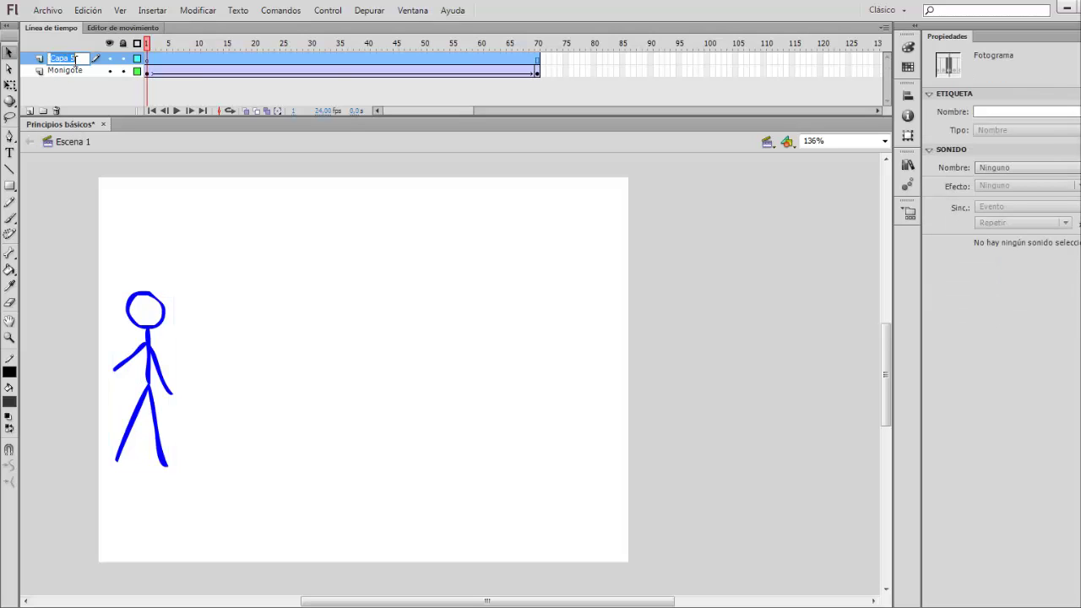
{"action": "type", "text": "C"}
{"action": "key", "text": "Return"}
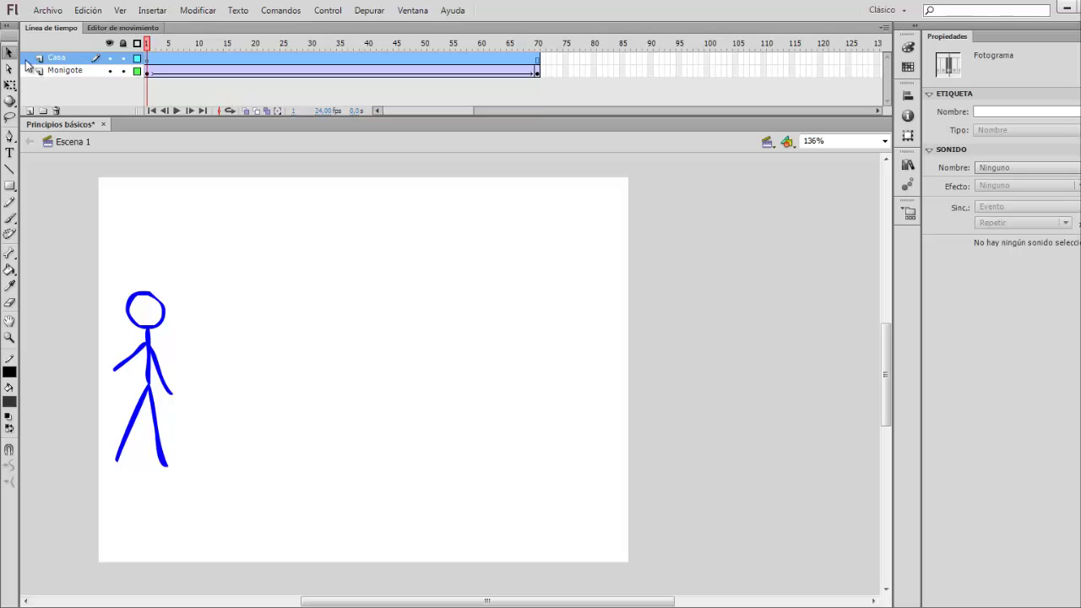
Paint the outline of a house on the Casa layer with a grey Brush: four walls across the stage's right edge and an arched doorway
{"action": "left_click", "coordinate": [150, 64]}
{"action": "left_click", "coordinate": [10, 218]}
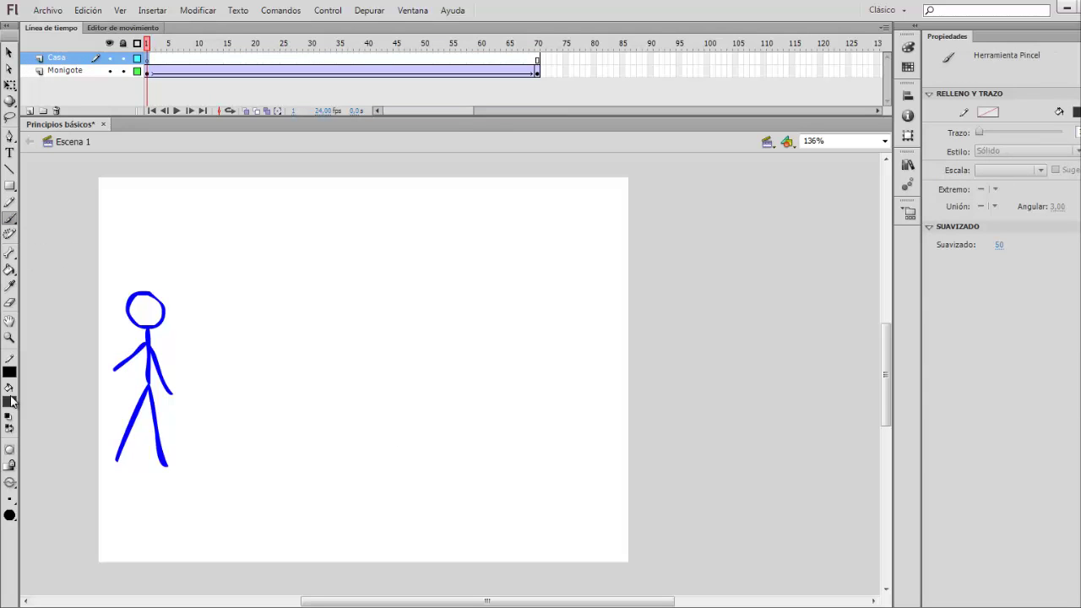
{"action": "left_click", "coordinate": [9, 401]}
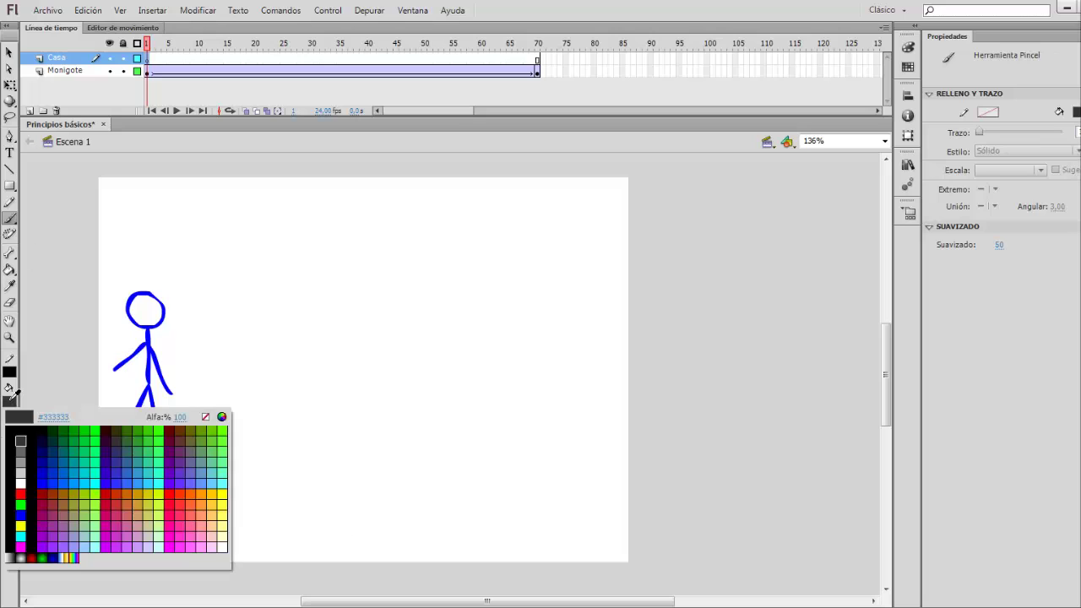
{"action": "left_click", "coordinate": [21, 452]}
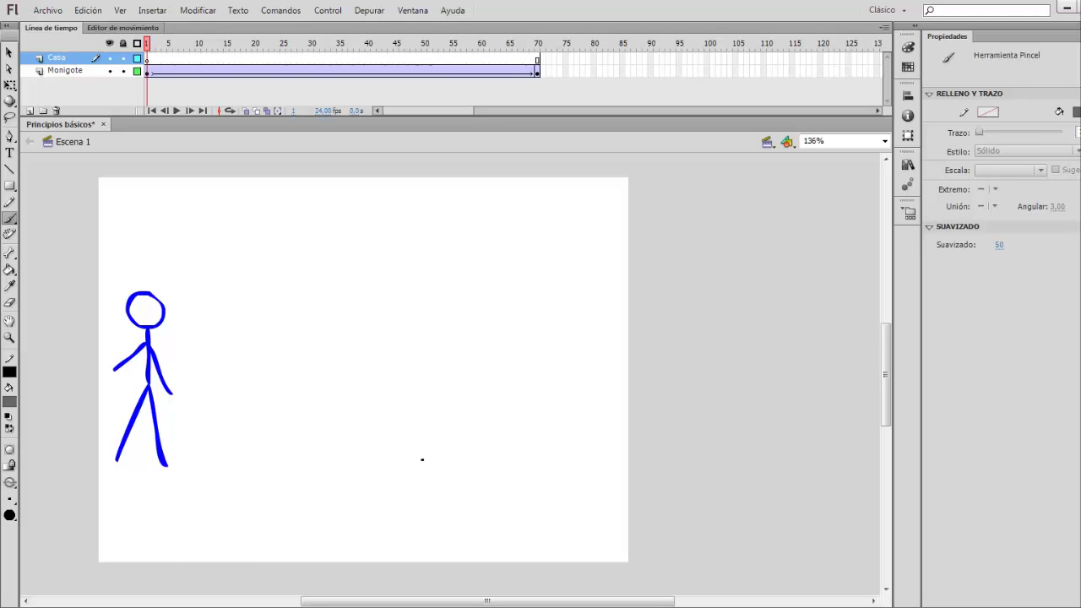
{"action": "mouse_move", "coordinate": [395, 480]}
{"action": "left_mouse_down"}
{"action": "mouse_move", "coordinate": [399, 260]}
{"action": "mouse_move", "coordinate": [658, 382]}
{"action": "mouse_move", "coordinate": [665, 482]}
{"action": "left_mouse_up"}
{"action": "left_click_drag", "start_coordinate": [395, 479], "coordinate": [736, 460]}
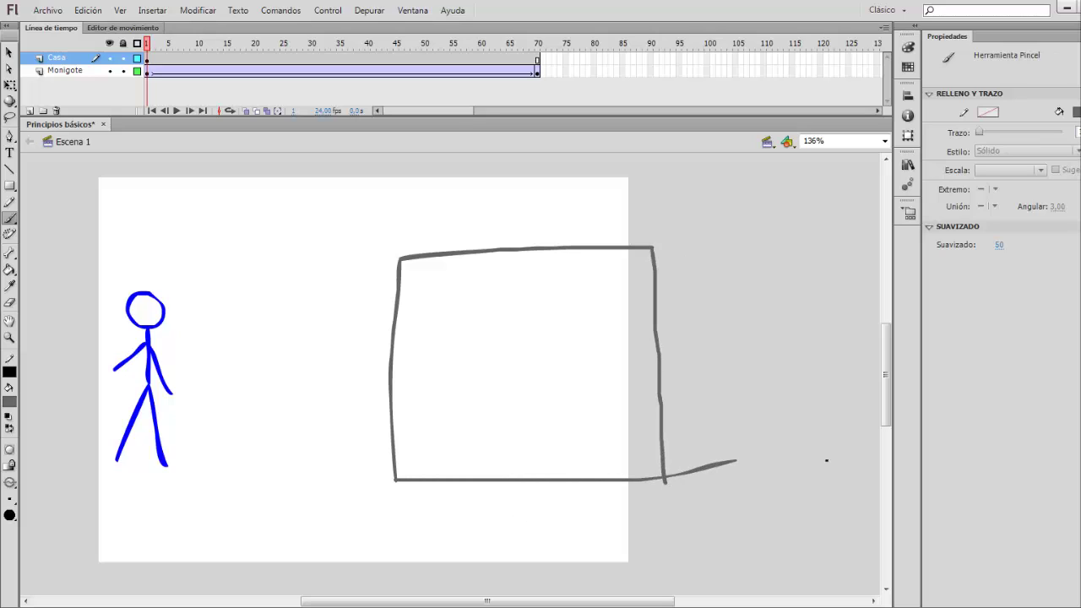
{"action": "left_click_drag", "start_coordinate": [461, 462], "coordinate": [458, 393]}
{"action": "mouse_move", "coordinate": [458, 352]}
{"action": "left_mouse_down"}
{"action": "mouse_move", "coordinate": [464, 287]}
{"action": "mouse_move", "coordinate": [500, 274]}
{"action": "mouse_move", "coordinate": [540, 291]}
{"action": "mouse_move", "coordinate": [557, 324]}
{"action": "mouse_move", "coordinate": [575, 478]}
{"action": "left_mouse_up"}
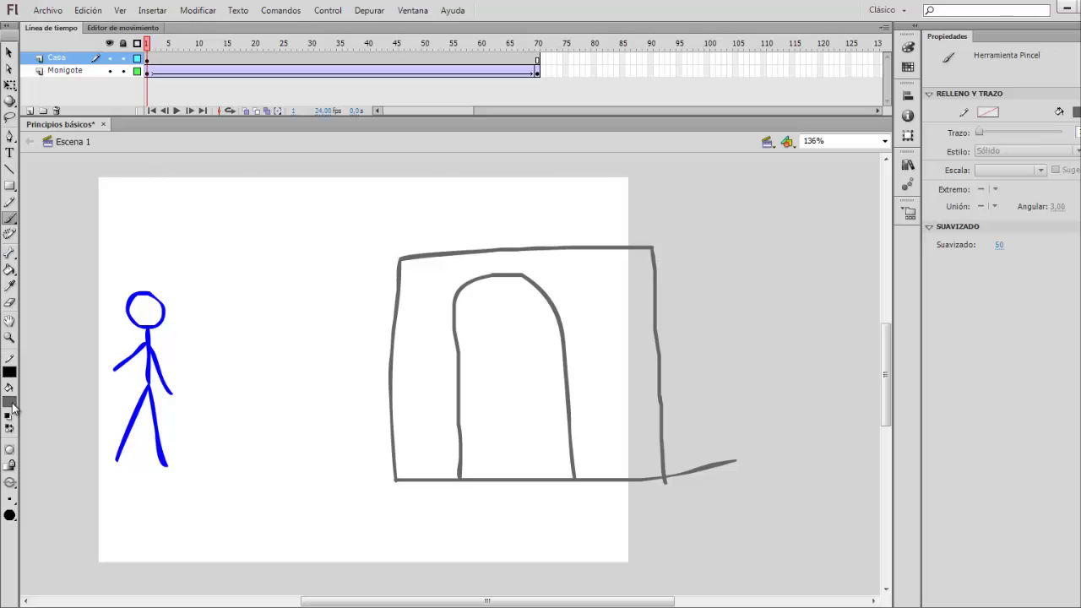
Paint a peaked roof outline in red (#FF0000) on top of the house walls and fill it with the same red
{"action": "left_click", "coordinate": [10, 401]}
{"action": "left_click", "coordinate": [22, 491]}
{"action": "left_click_drag", "start_coordinate": [399, 259], "coordinate": [510, 153]}
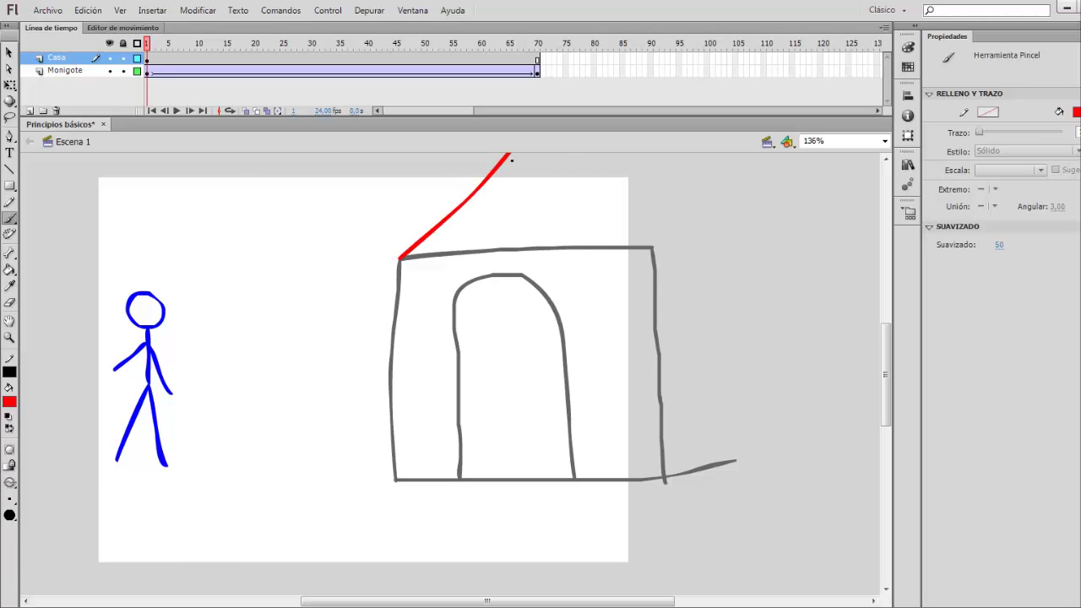
{"action": "left_click_drag", "start_coordinate": [552, 187], "coordinate": [545, 225]}
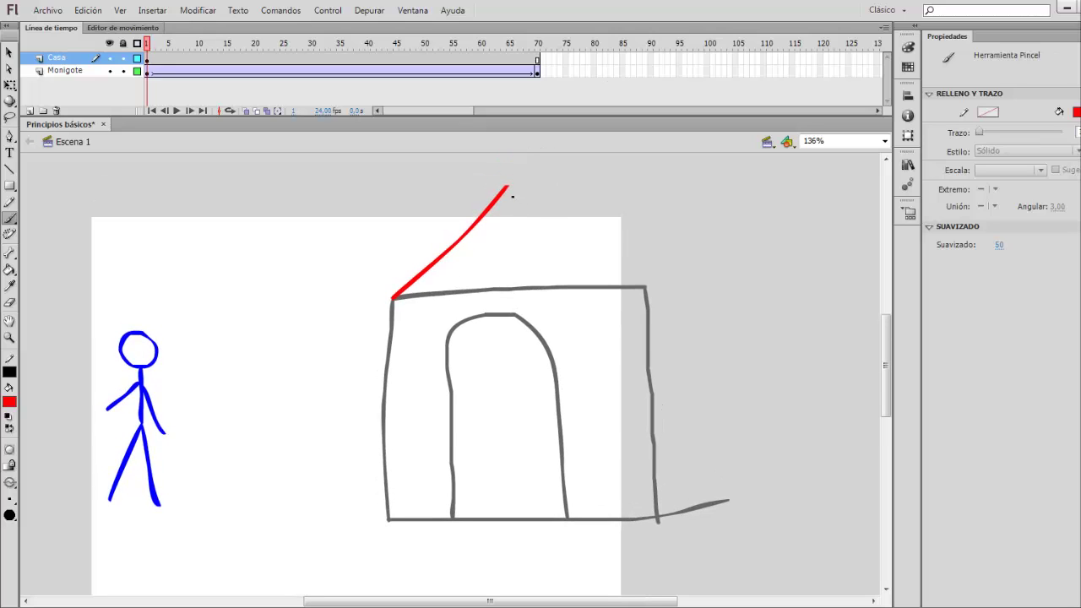
{"action": "left_click_drag", "start_coordinate": [507, 187], "coordinate": [716, 282]}
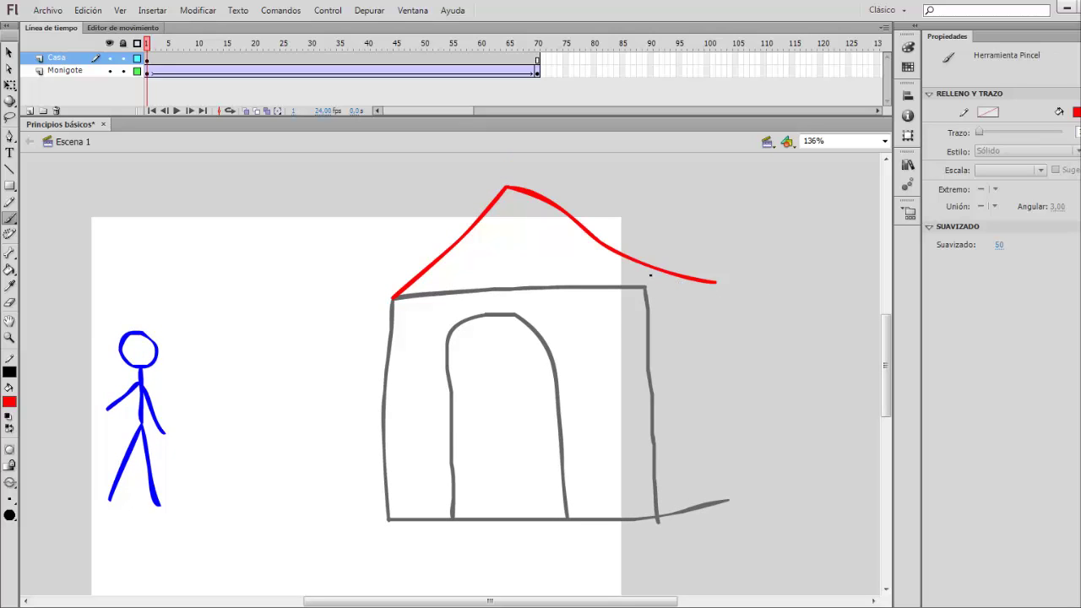
{"action": "key", "text": "ctrl+z"}
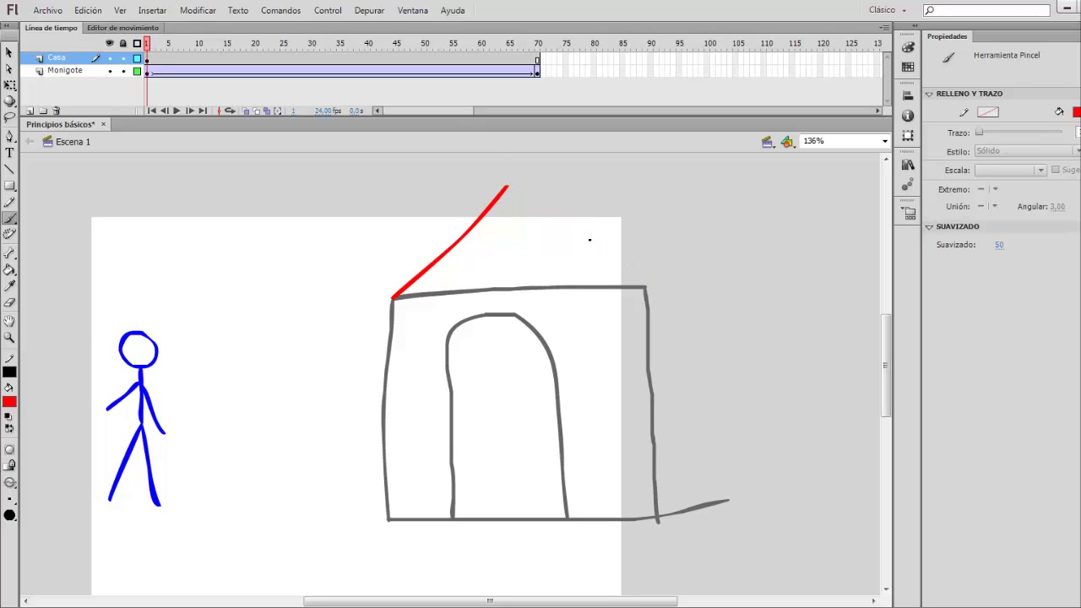
{"action": "left_click_drag", "start_coordinate": [507, 187], "coordinate": [640, 269]}
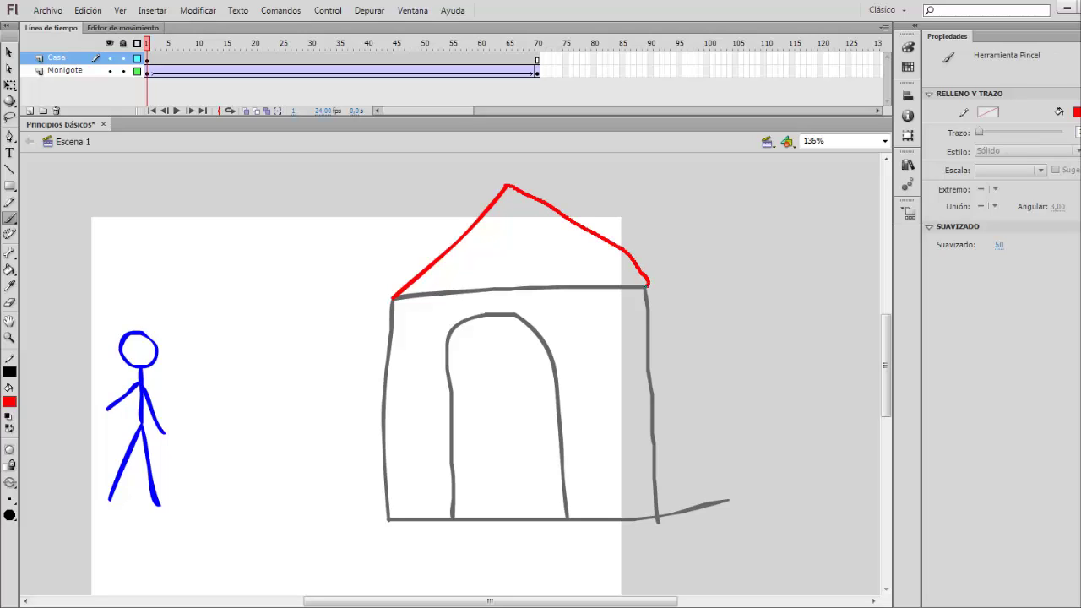
{"action": "left_click", "coordinate": [10, 270]}
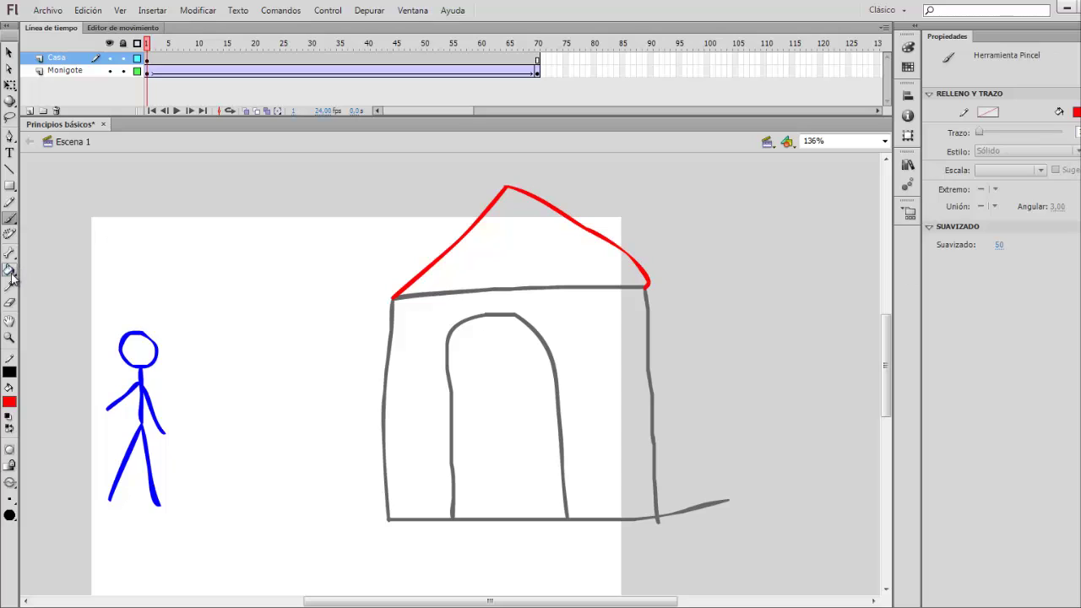
{"action": "left_click", "coordinate": [520, 249]}
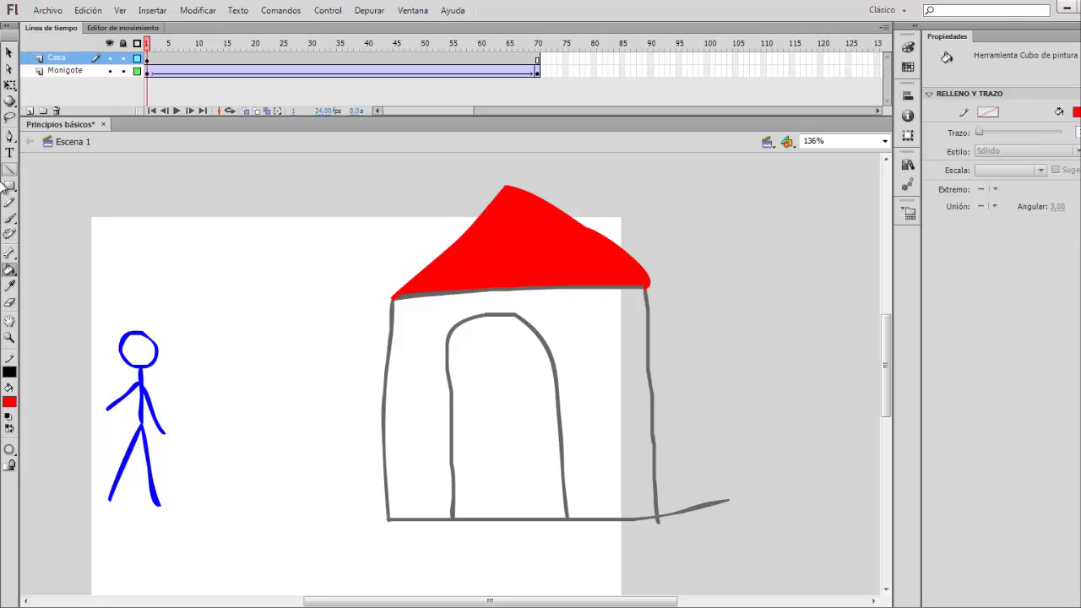
Fill the house walls with grey #999999 and the arched doorway with dark grey #333333
{"action": "left_click", "coordinate": [13, 400]}
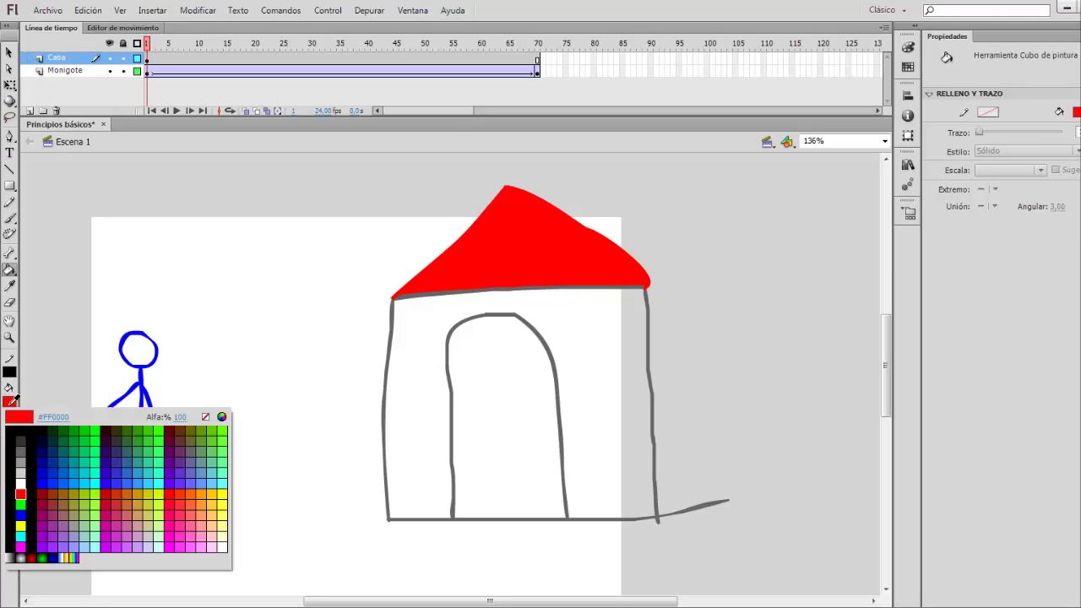
{"action": "left_click", "coordinate": [21, 461]}
{"action": "left_click", "coordinate": [409, 396]}
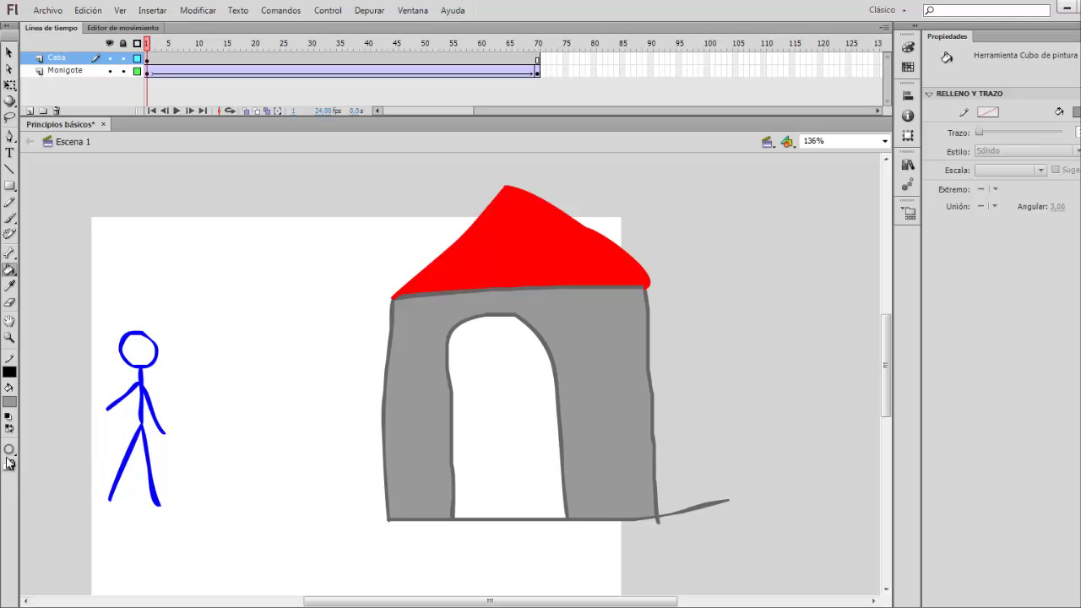
{"action": "left_click", "coordinate": [10, 401]}
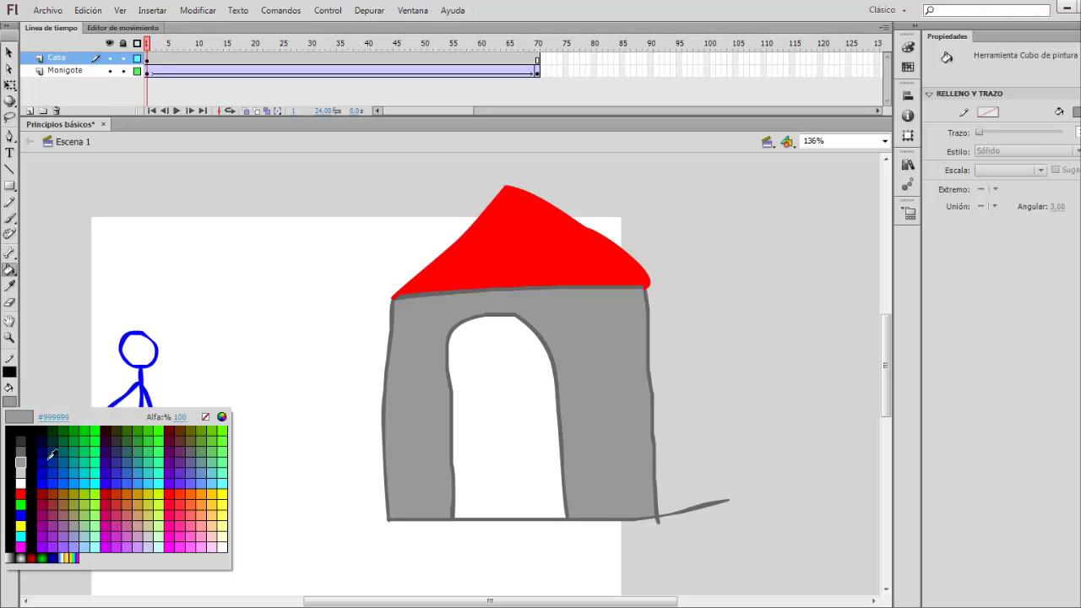
{"action": "left_click", "coordinate": [20, 443]}
{"action": "left_click", "coordinate": [508, 409]}
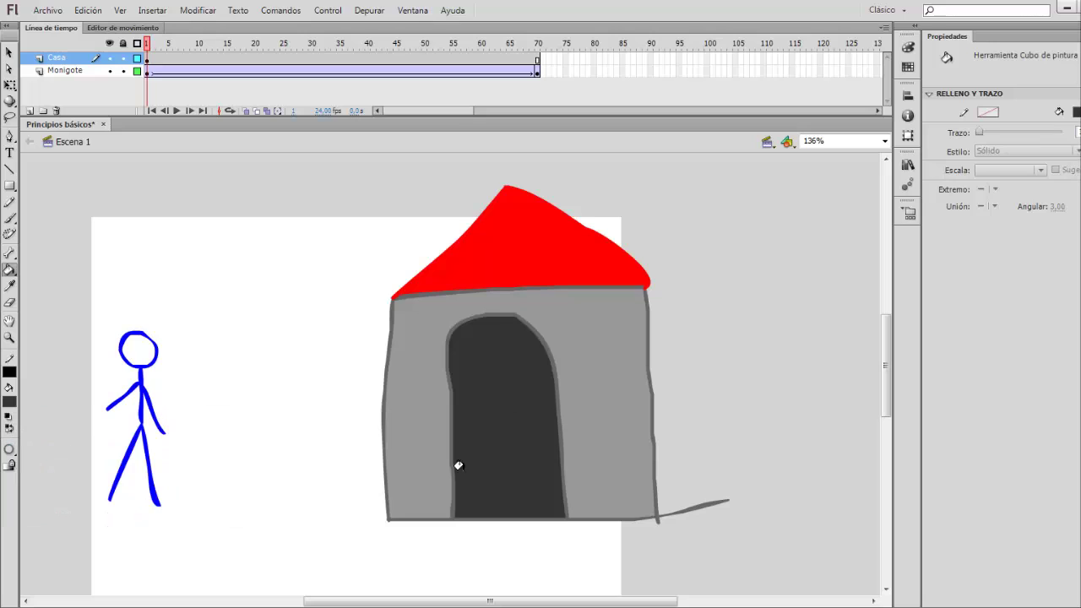
Select the Monigote layer and play the animation to check how the figure and the house overlap
{"action": "left_click", "coordinate": [9, 52]}
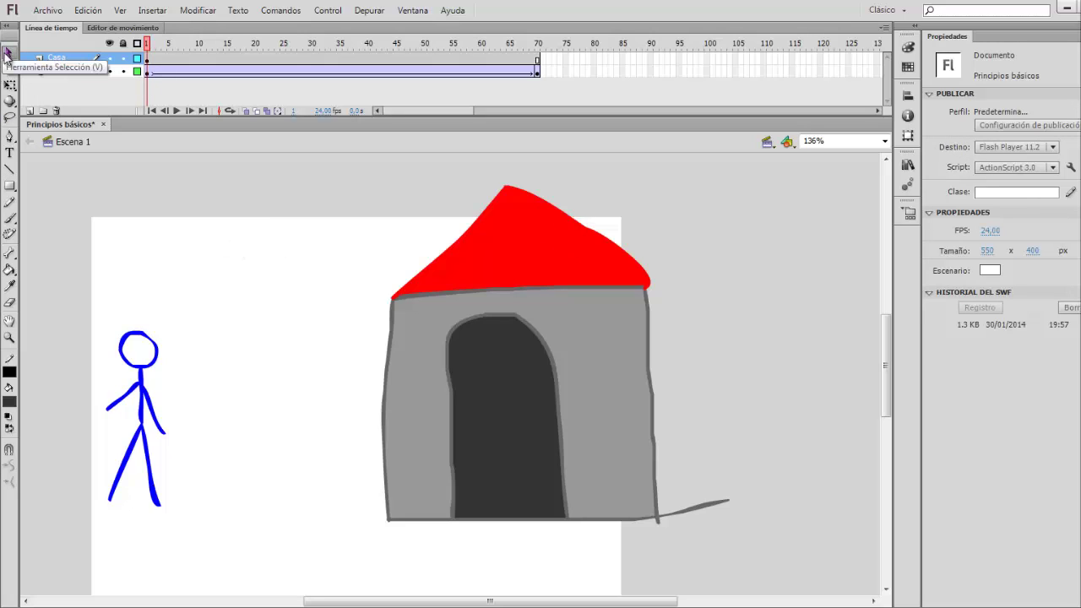
{"action": "left_click", "coordinate": [61, 75]}
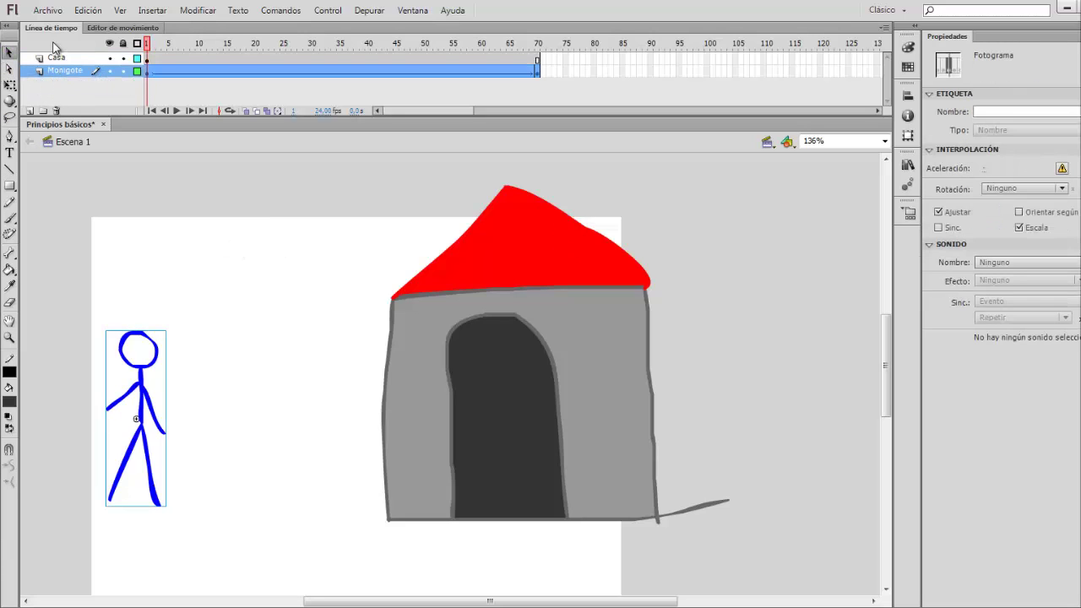
{"action": "key", "text": "Return"}
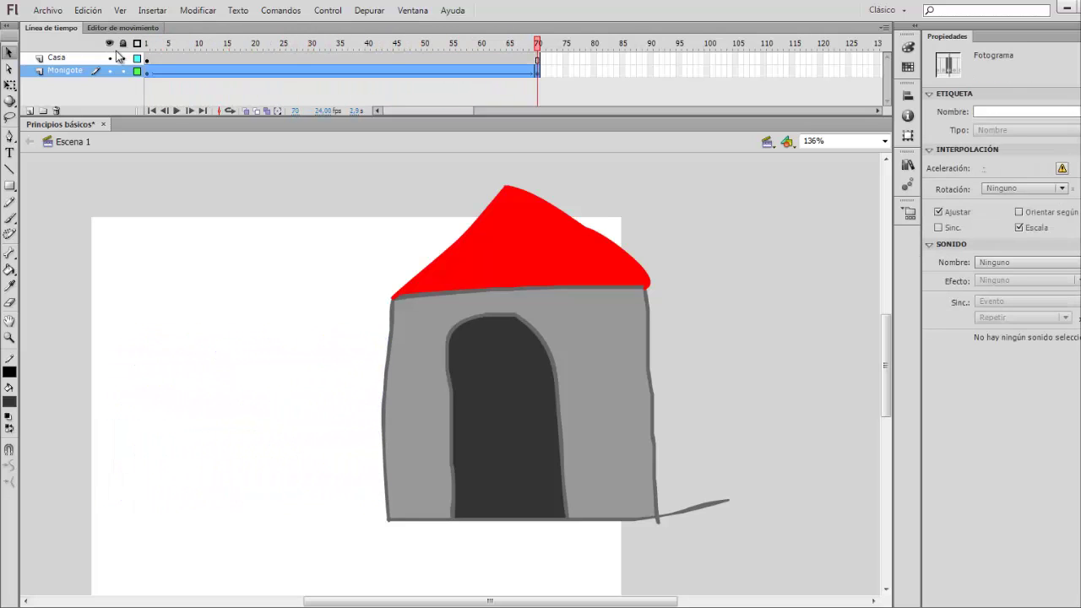
Move the Monigote layer above the Casa layer and play the animation to check the stick figure in front of the house
{"action": "left_click", "coordinate": [49, 95]}
{"action": "left_click", "coordinate": [53, 72]}
{"action": "left_click", "coordinate": [60, 96]}
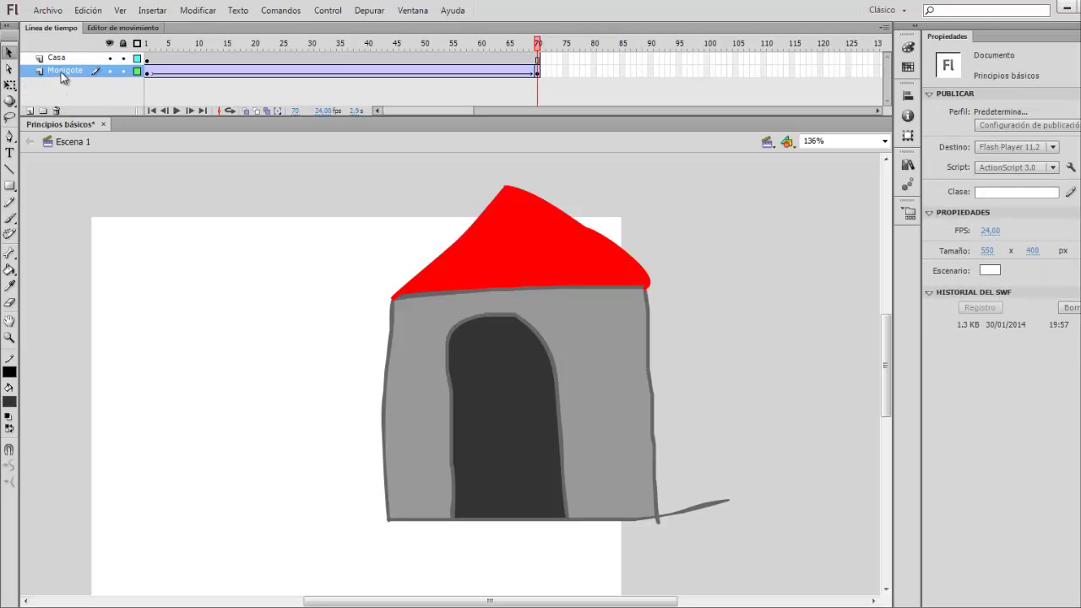
{"action": "left_click_drag", "start_coordinate": [62, 76], "coordinate": [64, 57]}
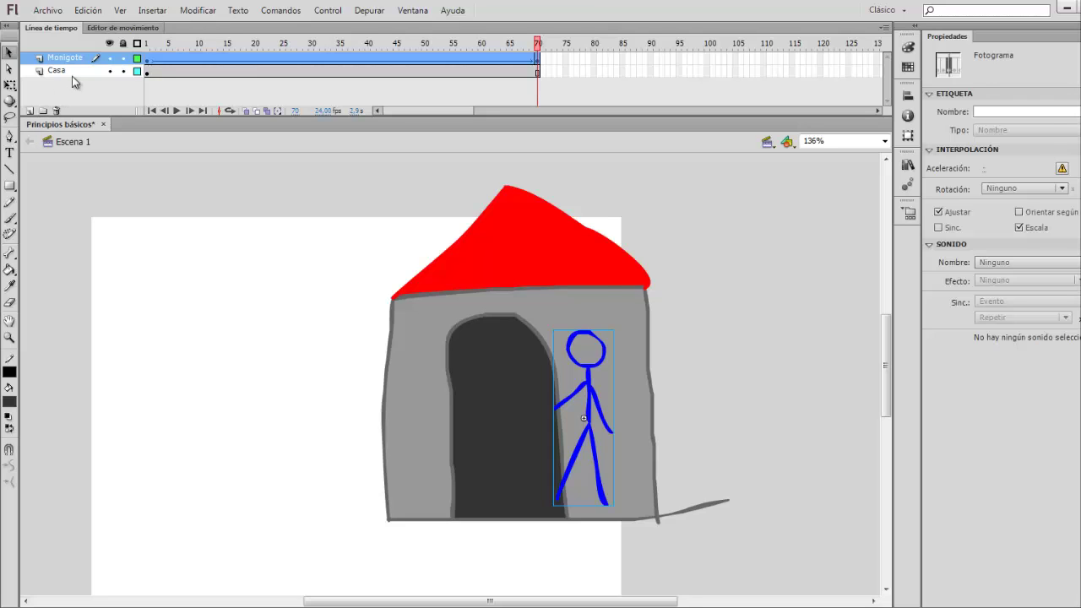
{"action": "key", "text": "Return"}
Select all the Casa artwork at frame 70, nudge the house about ten small increments to the left, and deselect it
{"action": "left_click", "coordinate": [148, 72]}
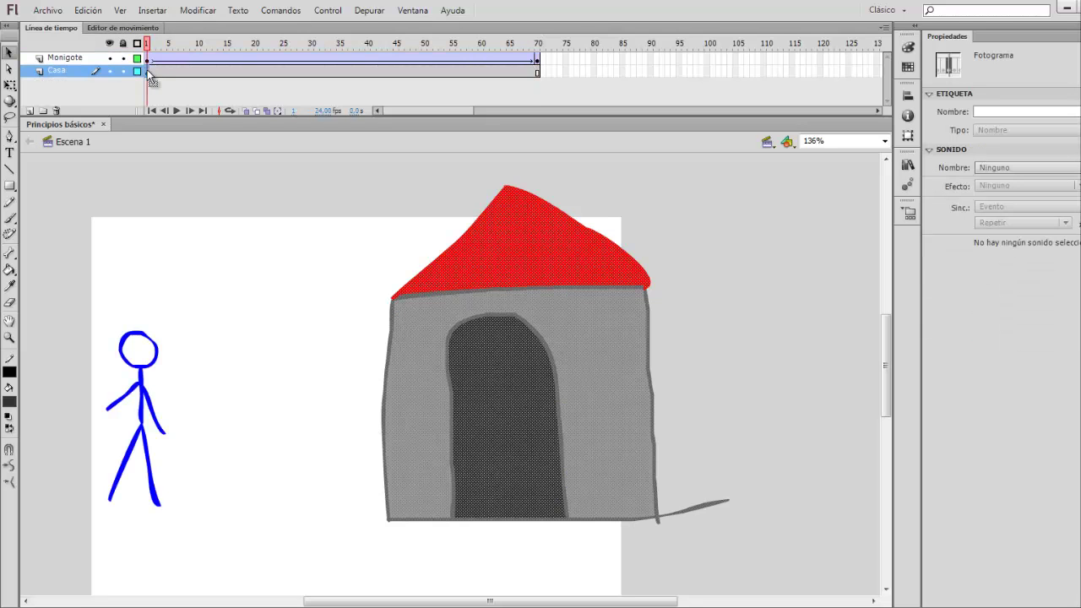
{"action": "left_click", "coordinate": [537, 73]}
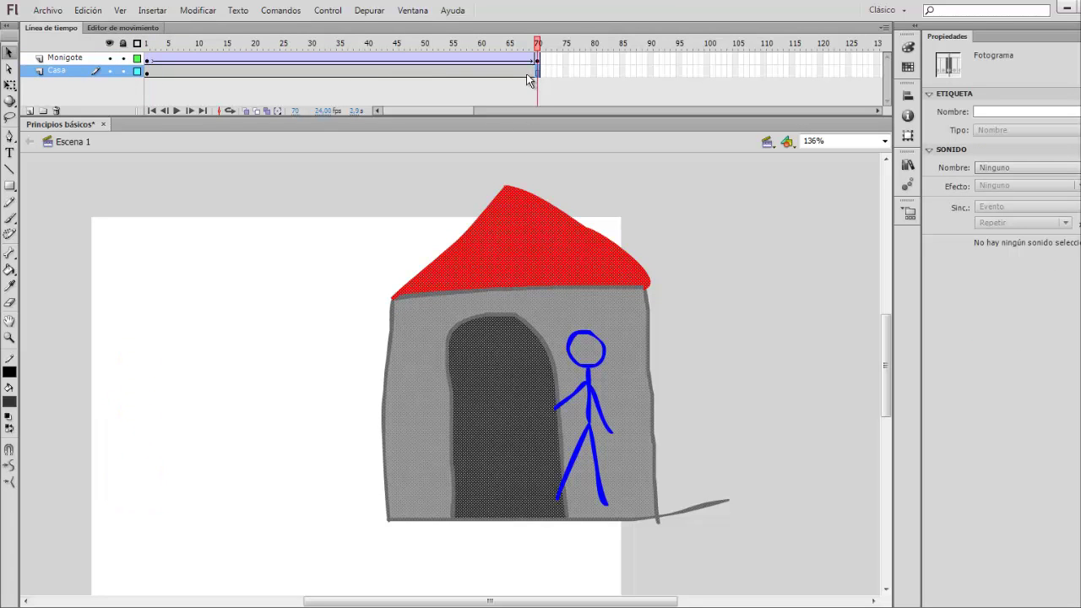
{"action": "key", "text": "Left"}
{"action": "key", "text": "Left"}
{"action": "key", "text": "Left"}
{"action": "key", "text": "Left"}
{"action": "key", "text": "Left"}
{"action": "key", "text": "Left"}
{"action": "key", "text": "Left"}
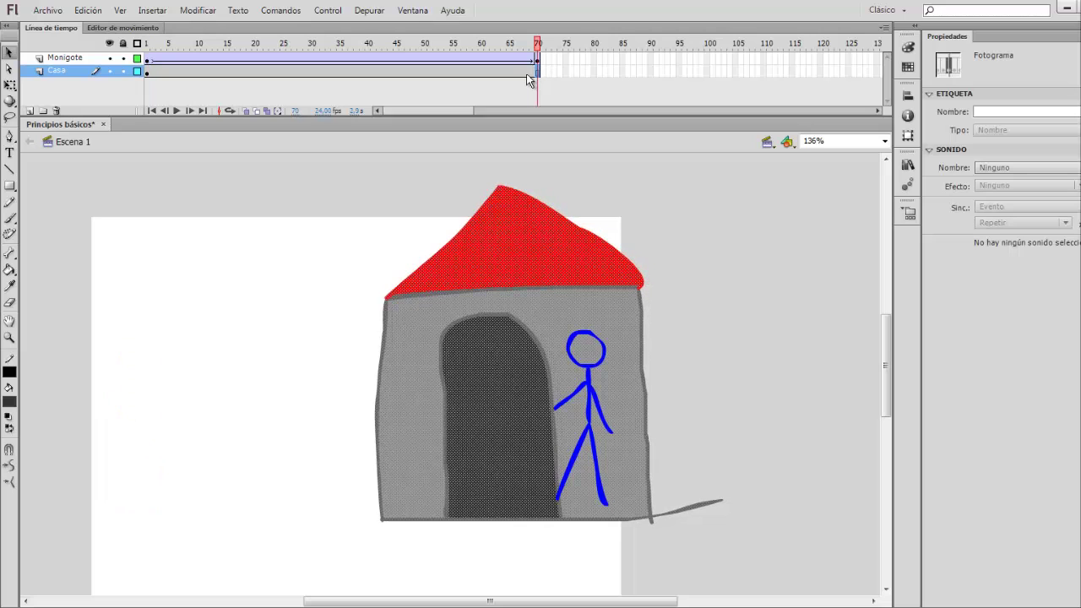
{"action": "key", "text": "Left"}
{"action": "key", "text": "Left"}
{"action": "key", "text": "Left"}
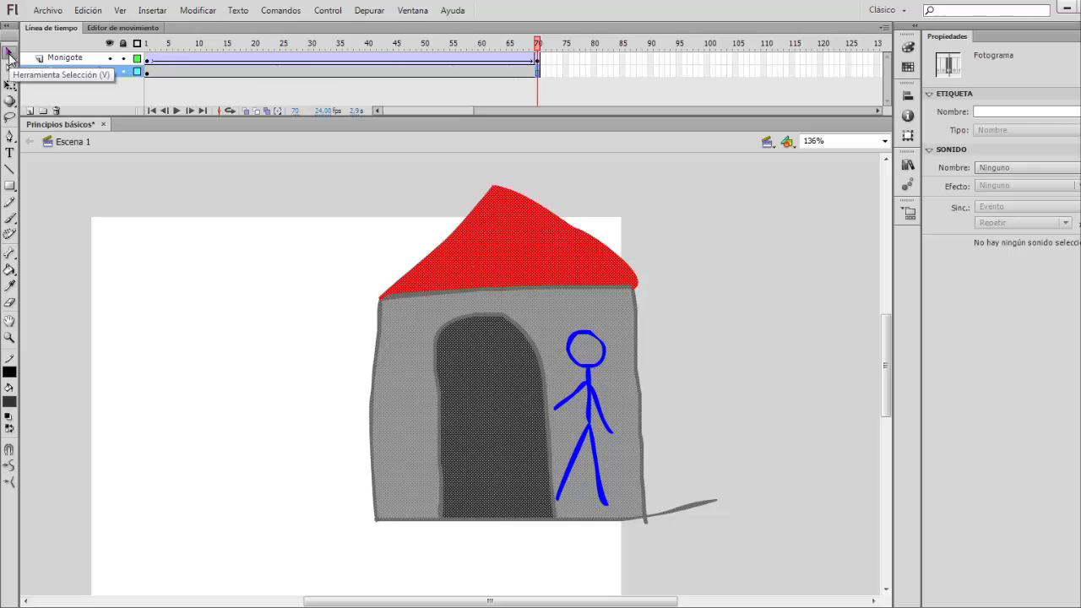
{"action": "left_click", "coordinate": [110, 94]}
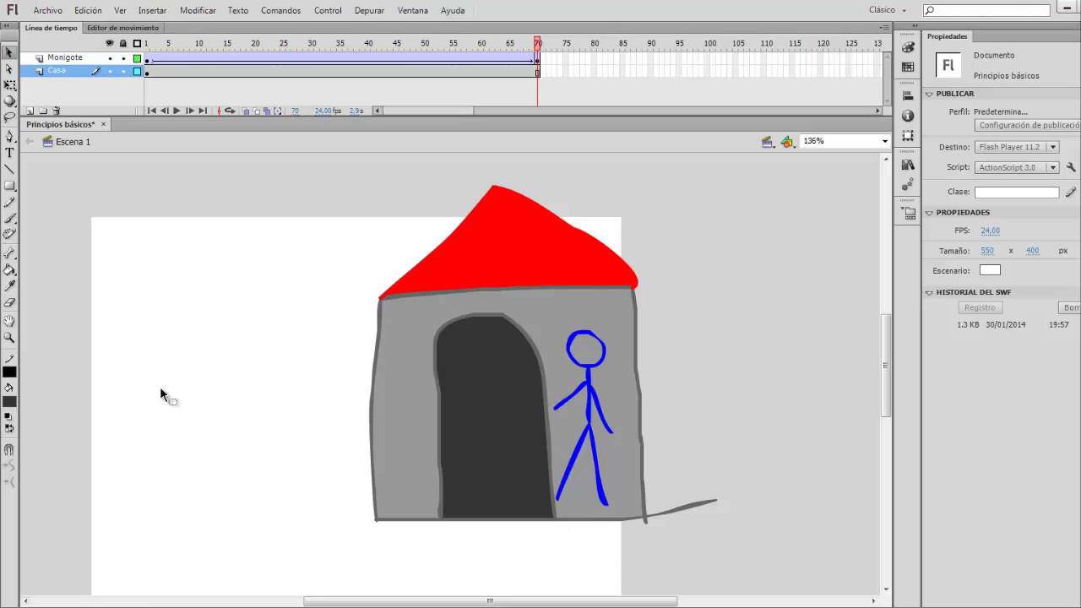
Add a new layer above Monigote and name it Máscara
{"action": "left_click", "coordinate": [59, 62]}
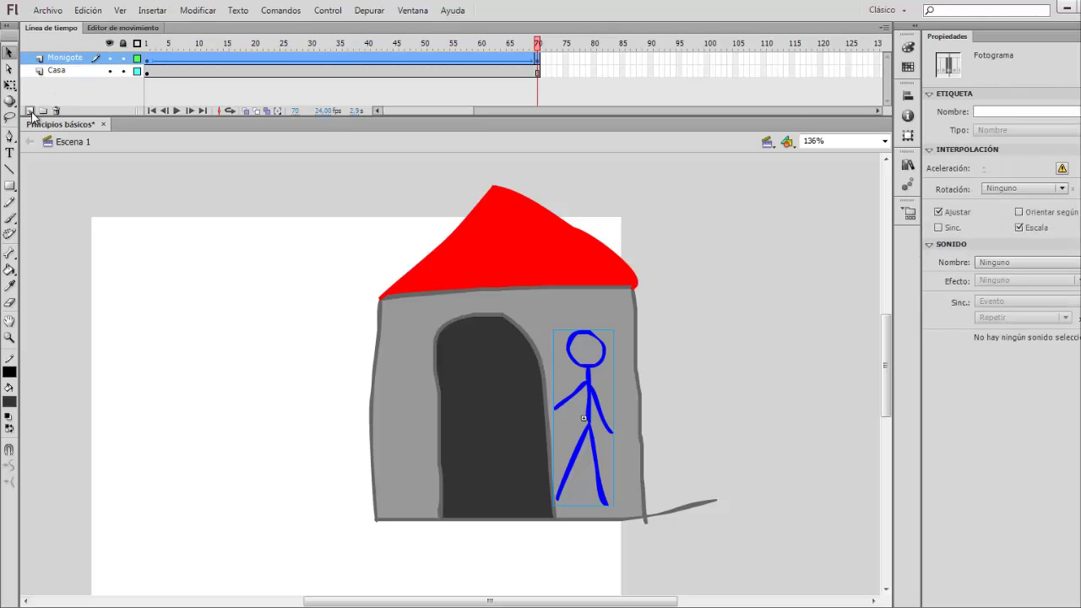
{"action": "left_click", "coordinate": [30, 111]}
{"action": "double_click", "coordinate": [59, 57]}
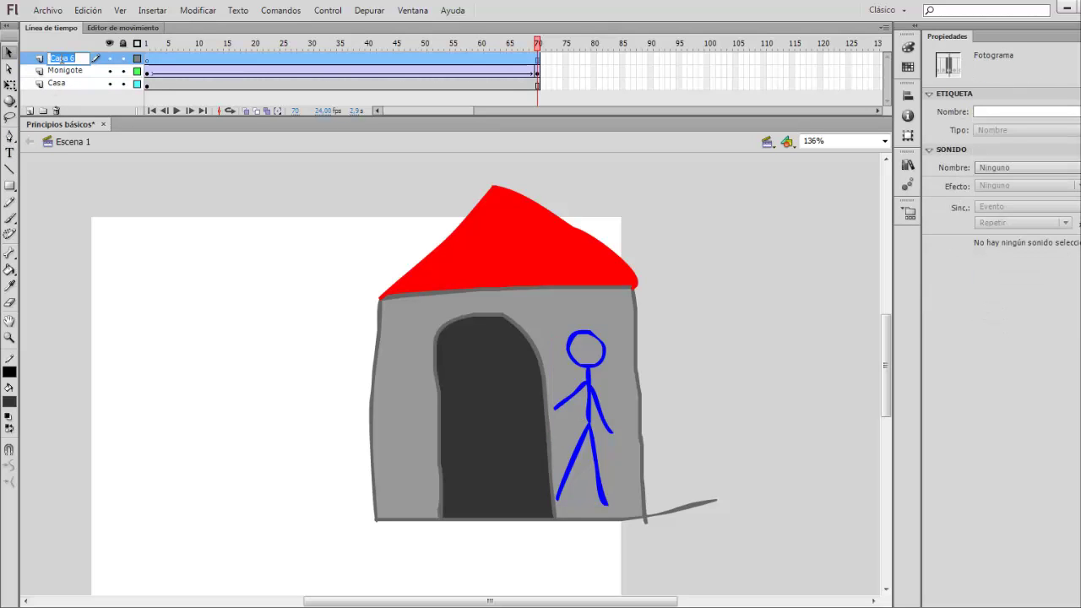
{"action": "type", "text": "M"}
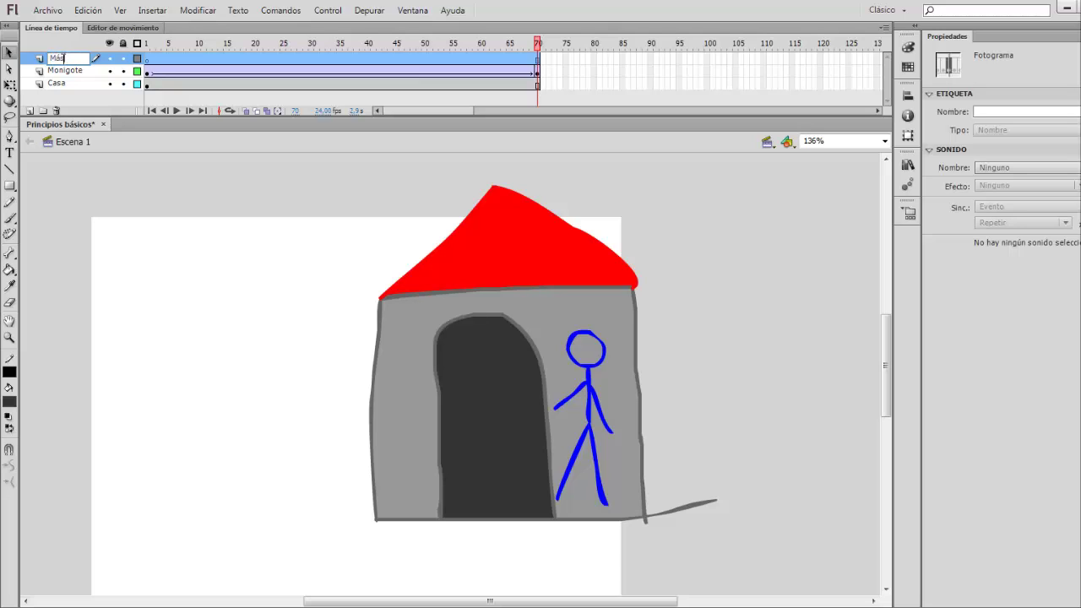
{"action": "type", "text": "áscara"}
{"action": "key", "text": "Return"}
Draw a bright green rectangle about 455 by 386 px on Máscara, covering the stage up to mid-doorway, and delete its black outline
{"action": "left_click", "coordinate": [12, 400]}
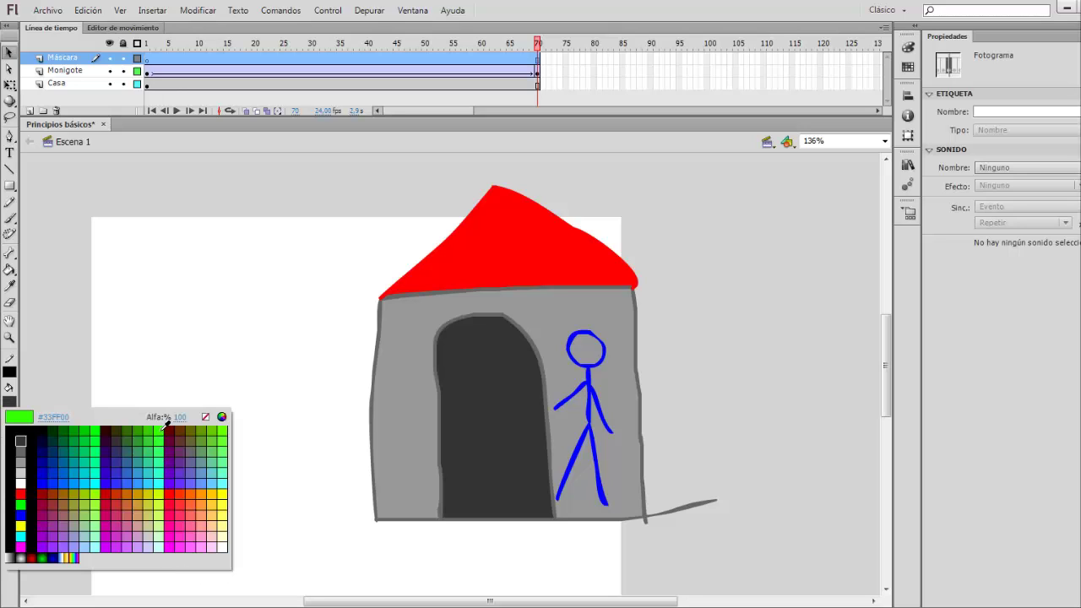
{"action": "left_click", "coordinate": [103, 431]}
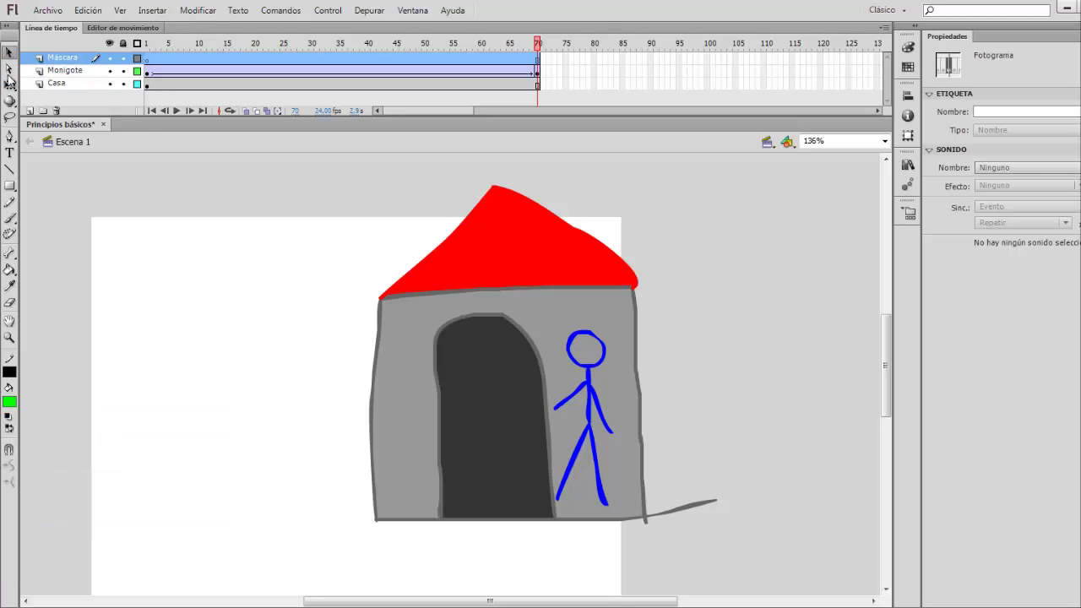
{"action": "left_click", "coordinate": [10, 187]}
{"action": "left_click_drag", "start_coordinate": [64, 205], "coordinate": [502, 577]}
{"action": "left_click", "coordinate": [9, 52]}
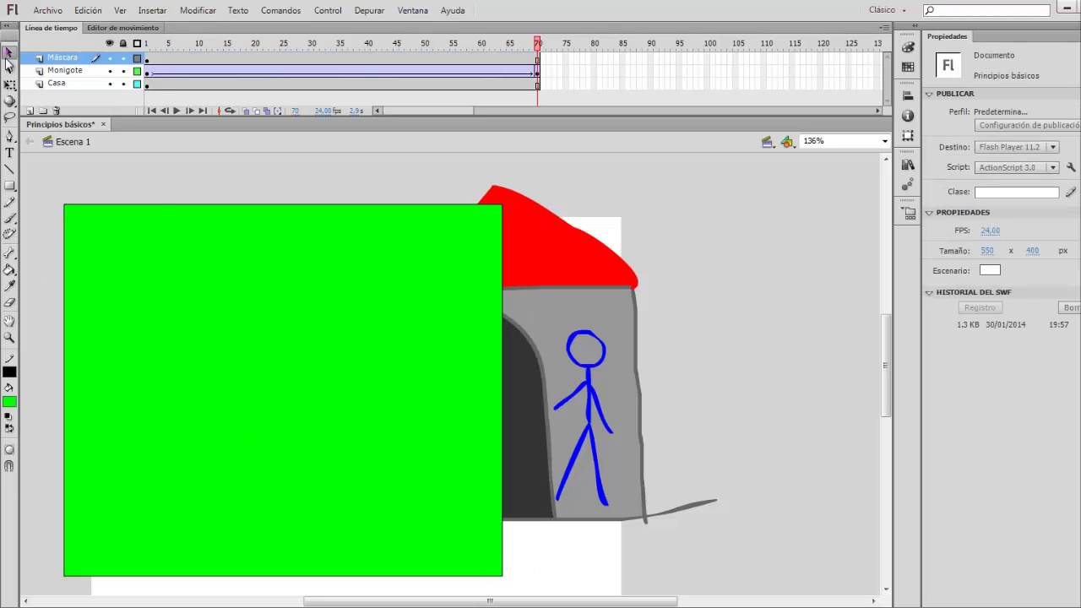
{"action": "double_click", "coordinate": [160, 206]}
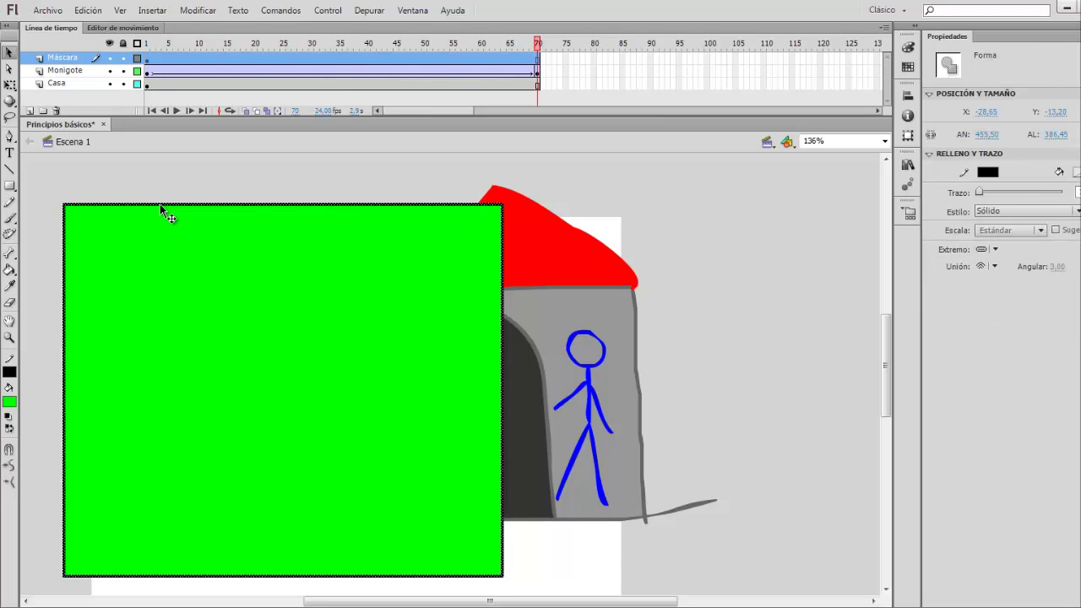
{"action": "key", "text": "Delete"}
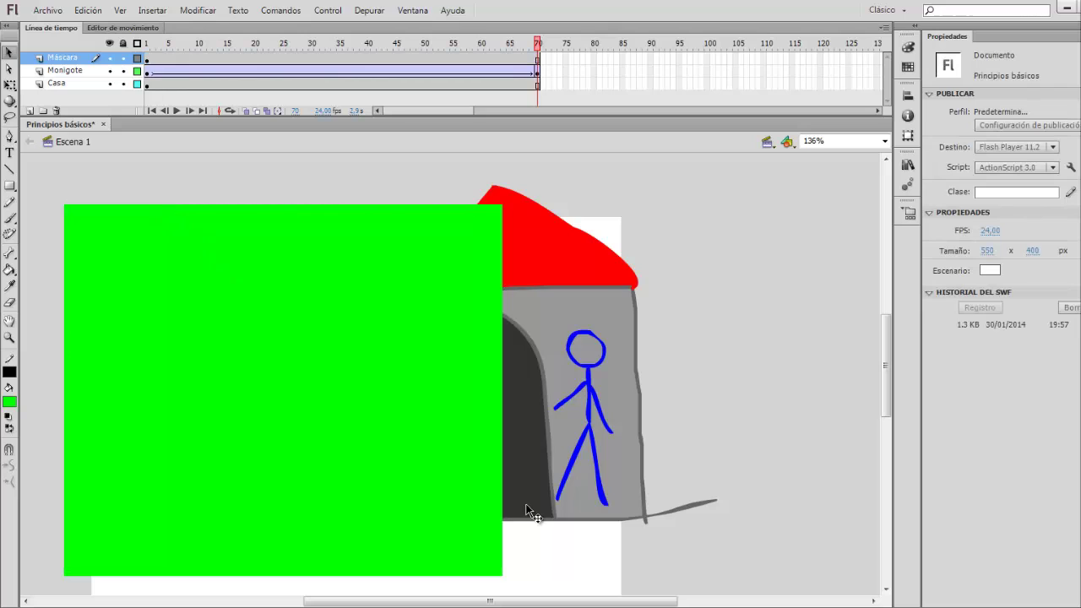
Trace a closed Pen outline about 149 by 270 px along the doorway's right-hand curve, overlapping the green rectangle and extending below the house
{"action": "left_click", "coordinate": [10, 138]}
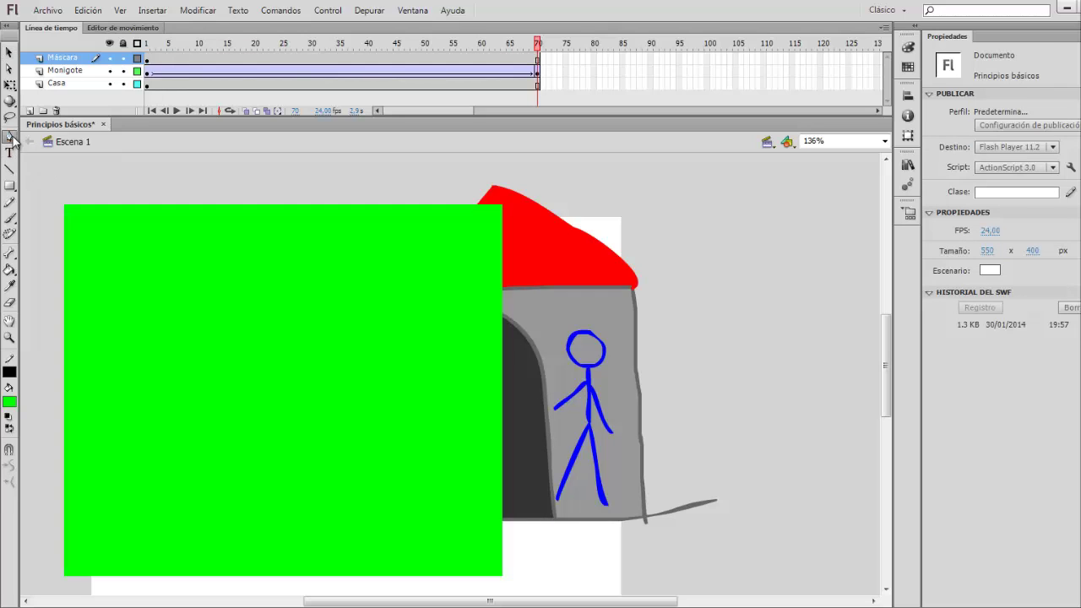
{"action": "left_click", "coordinate": [556, 557]}
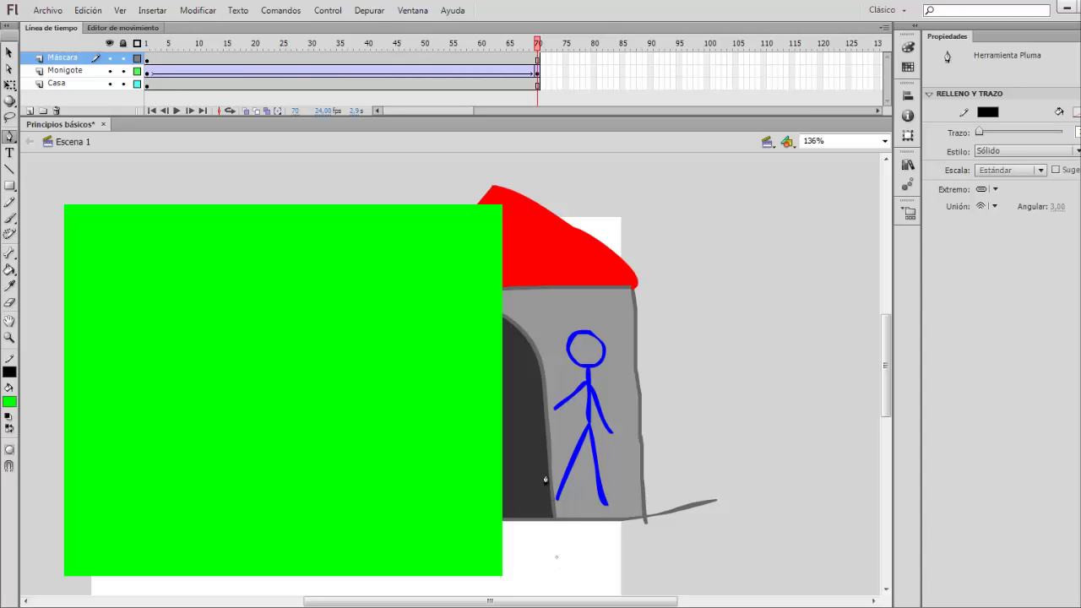
{"action": "left_click", "coordinate": [545, 383]}
{"action": "double_click", "coordinate": [536, 351]}
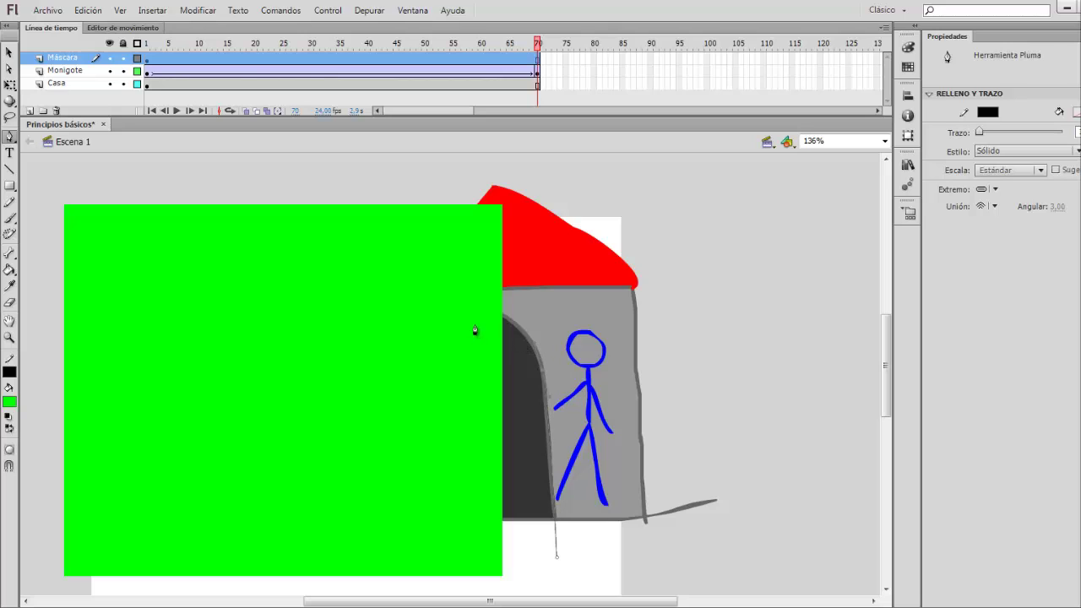
{"action": "double_click", "coordinate": [408, 315]}
{"action": "left_click_drag", "start_coordinate": [415, 534], "coordinate": [430, 595]}
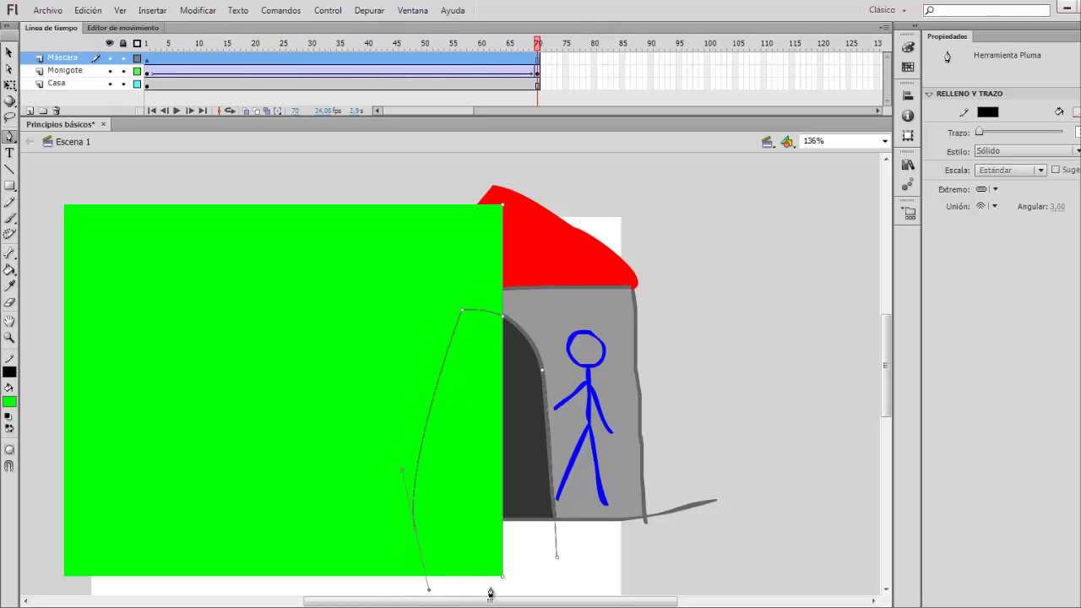
{"action": "left_click", "coordinate": [558, 557]}
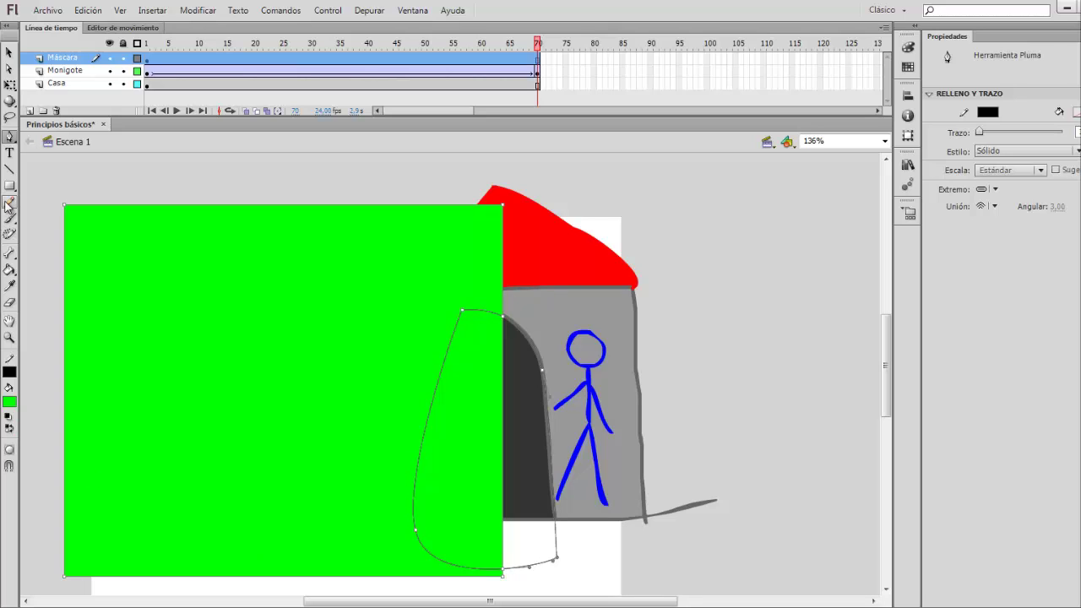
Fill the uncovered part of the doorway outline with the same green and delete the black Pen stroke
{"action": "left_click", "coordinate": [10, 270]}
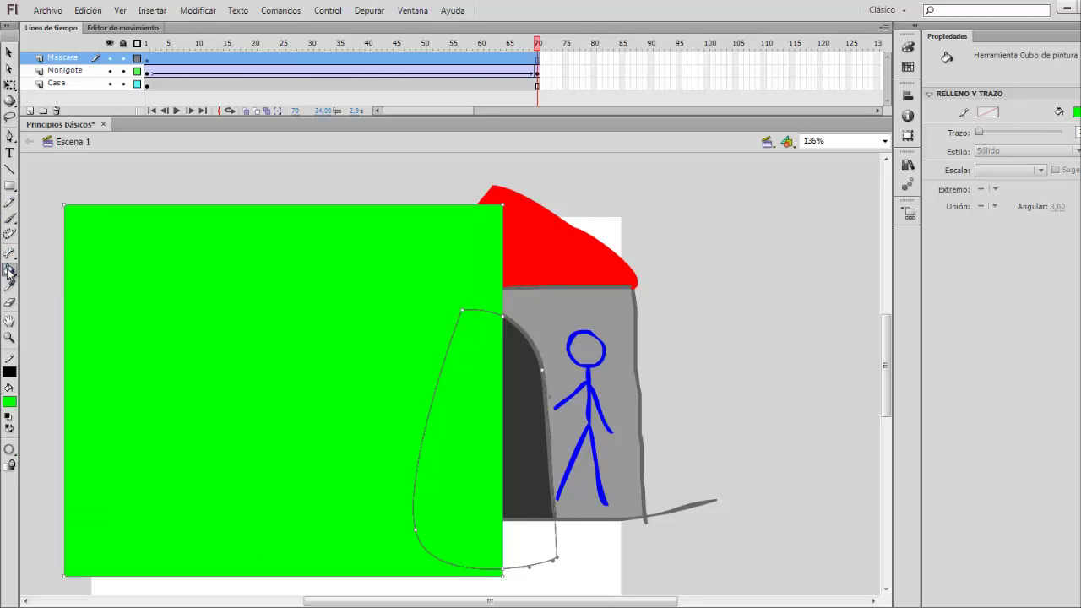
{"action": "left_click", "coordinate": [18, 396]}
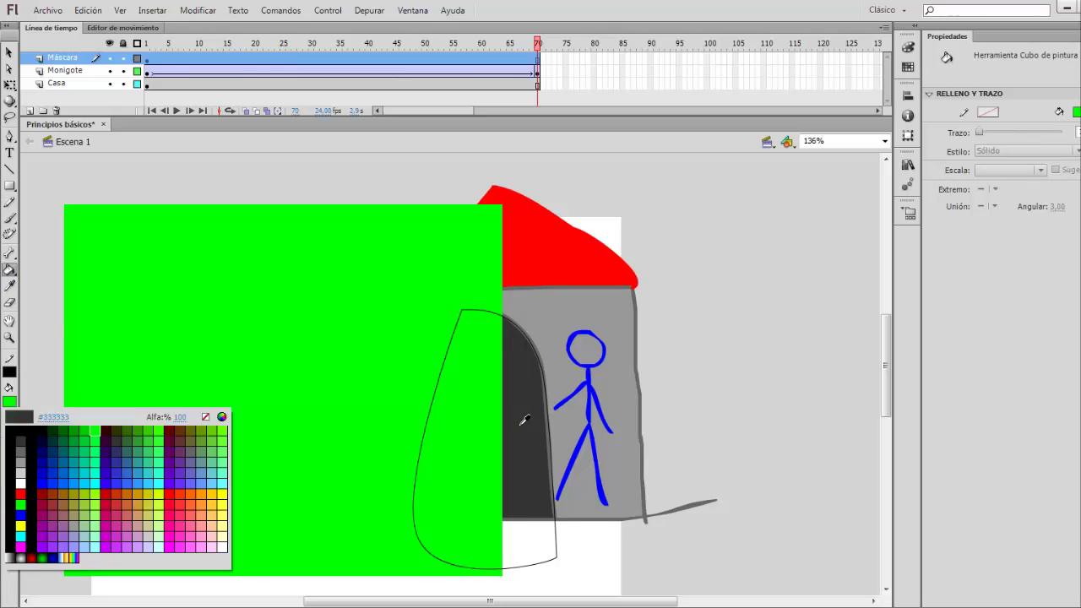
{"action": "left_click", "coordinate": [9, 401]}
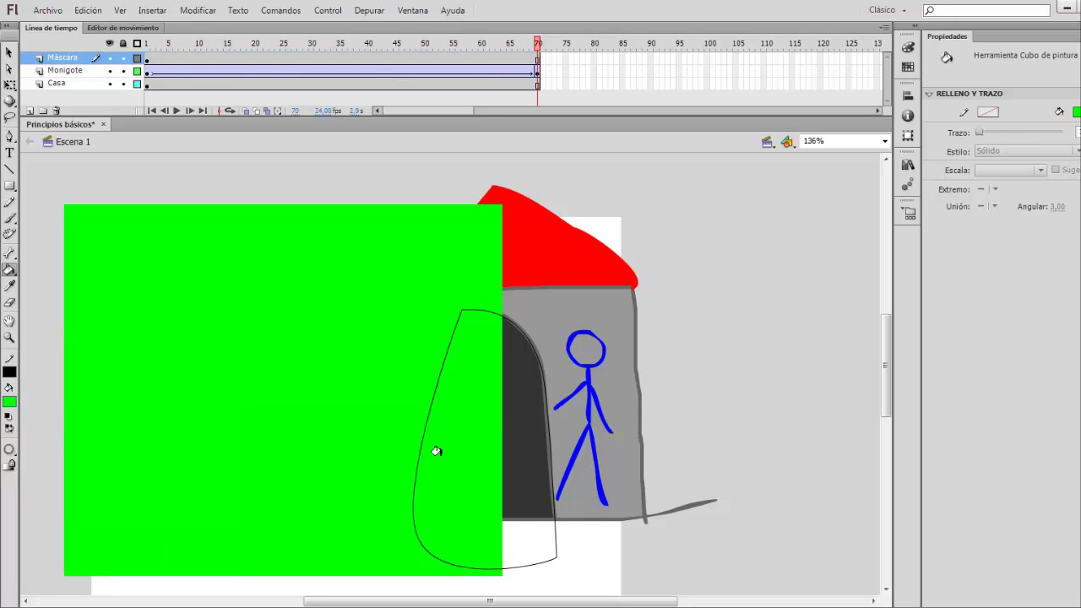
{"action": "left_click", "coordinate": [517, 410]}
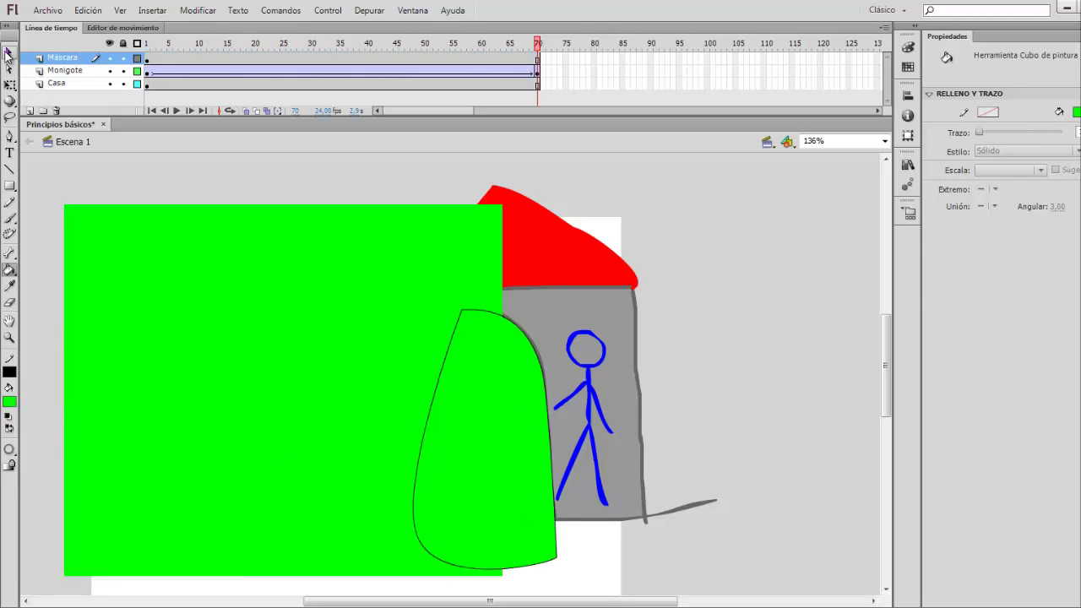
{"action": "left_click", "coordinate": [9, 53]}
{"action": "left_click", "coordinate": [469, 312]}
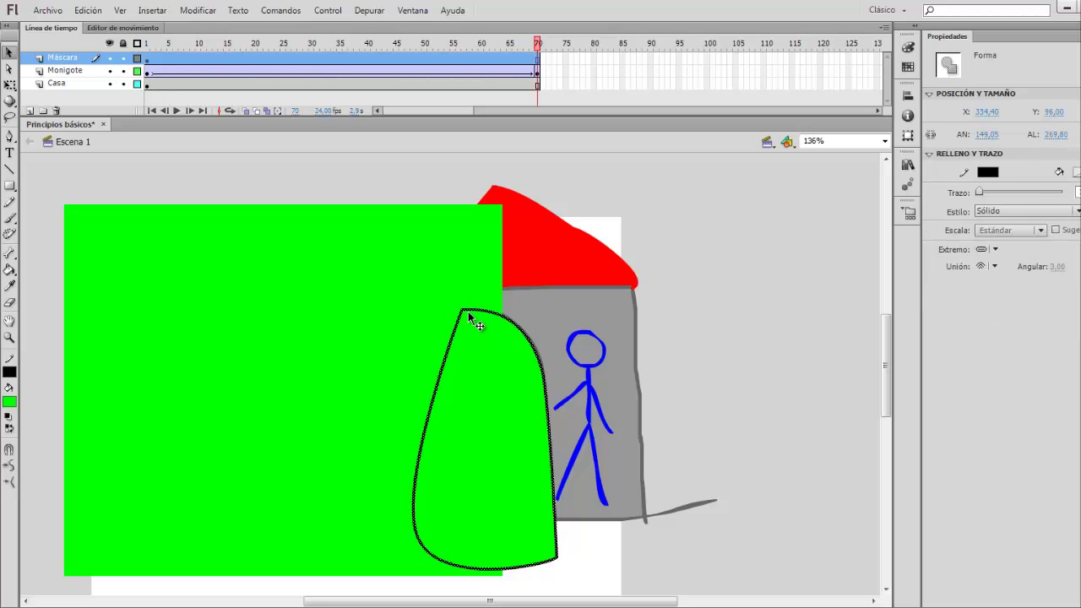
{"action": "key", "text": "Delete"}
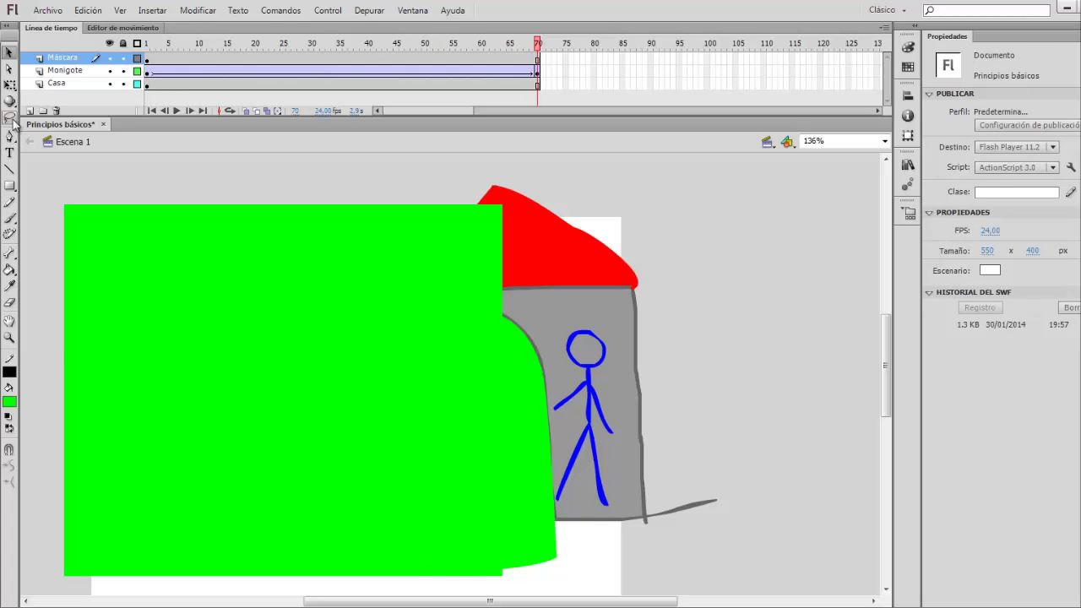
Convert the Máscara layer into a mask for Monigote and play the animation from frame 1
{"action": "right_click", "coordinate": [75, 65]}
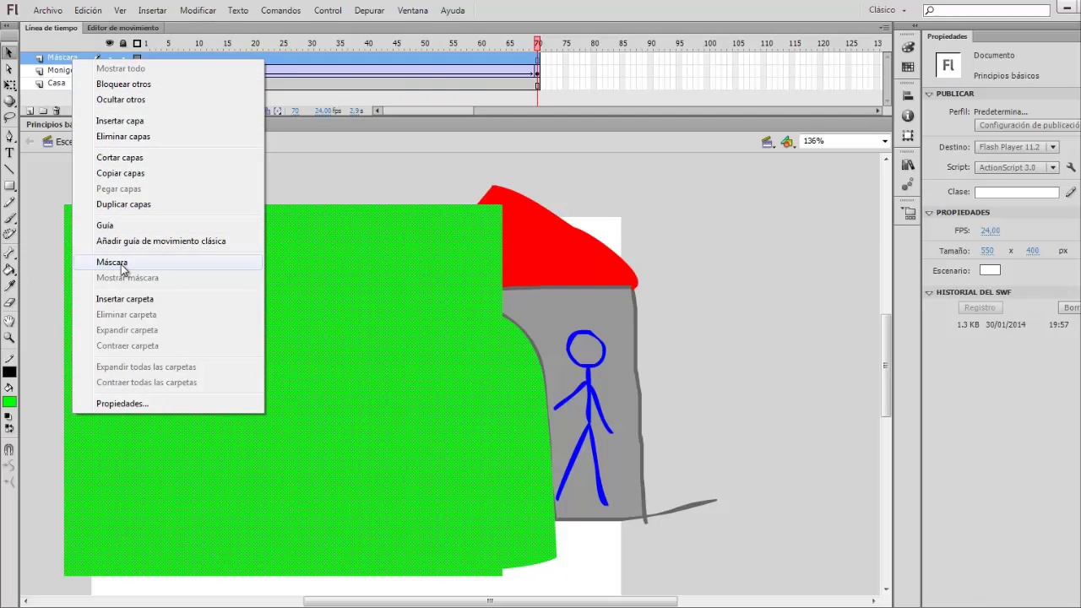
{"action": "left_click", "coordinate": [107, 267]}
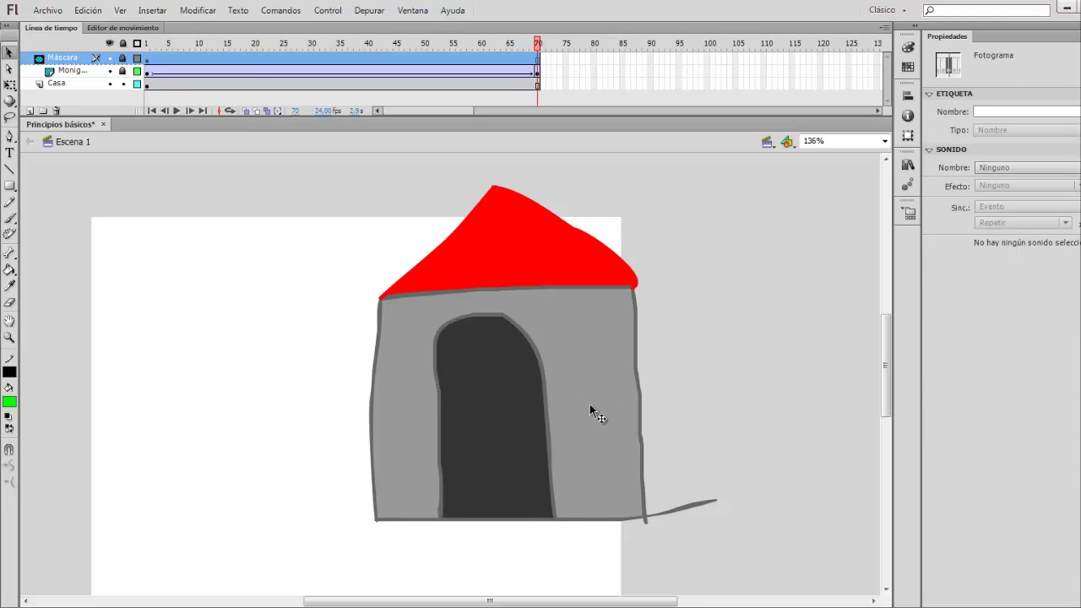
{"action": "left_click", "coordinate": [146, 48]}
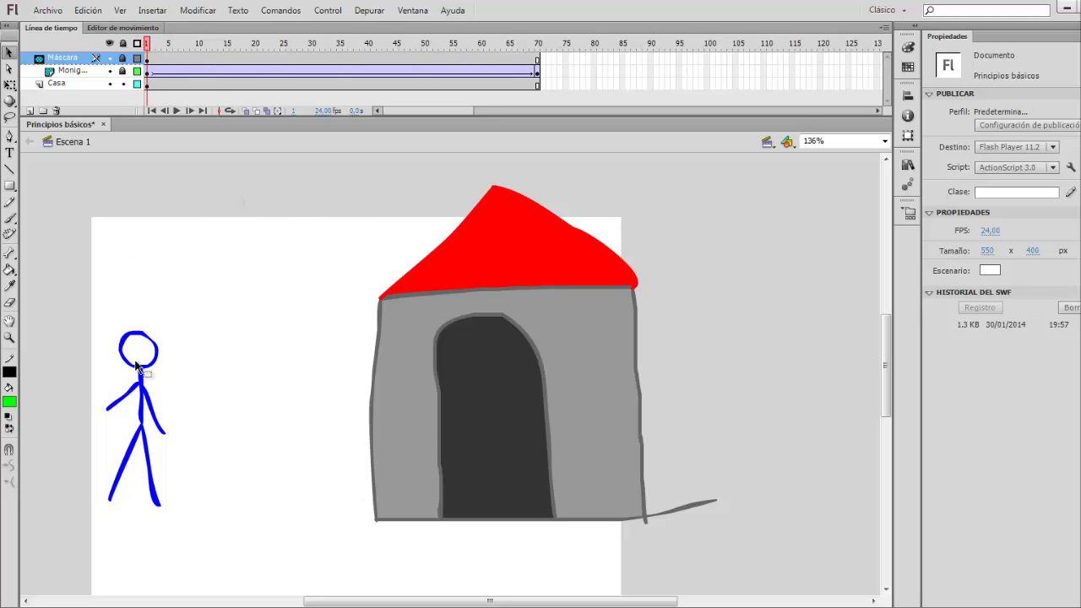
{"action": "key", "text": "Return"}
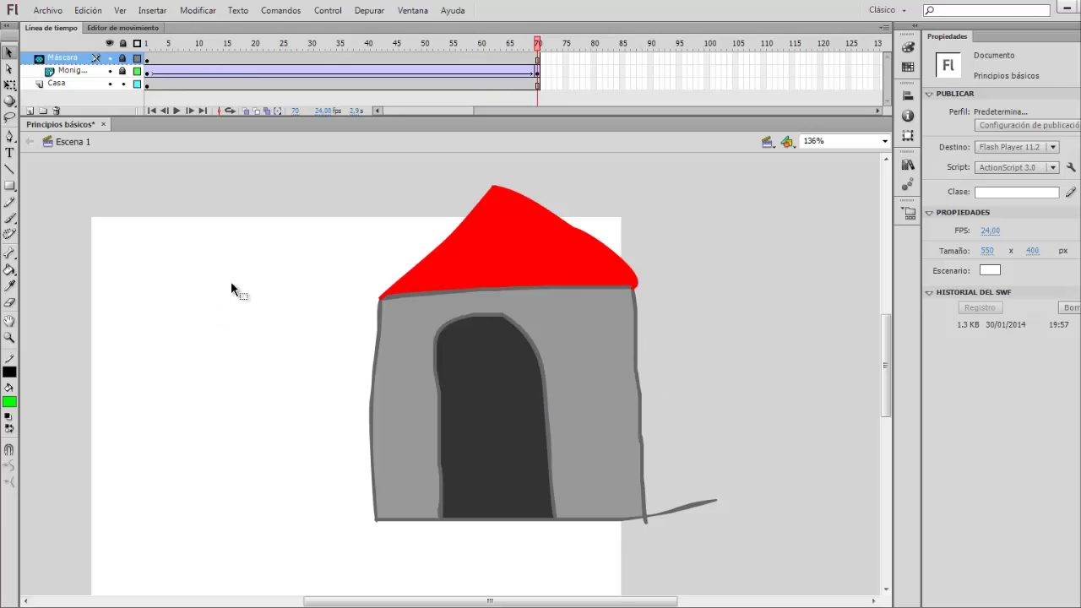
{"action": "key", "text": "Return"}
Select frame 70 of Máscara, then hide the Casa layer and show it again to check what the mask hides
{"action": "left_click", "coordinate": [537, 57]}
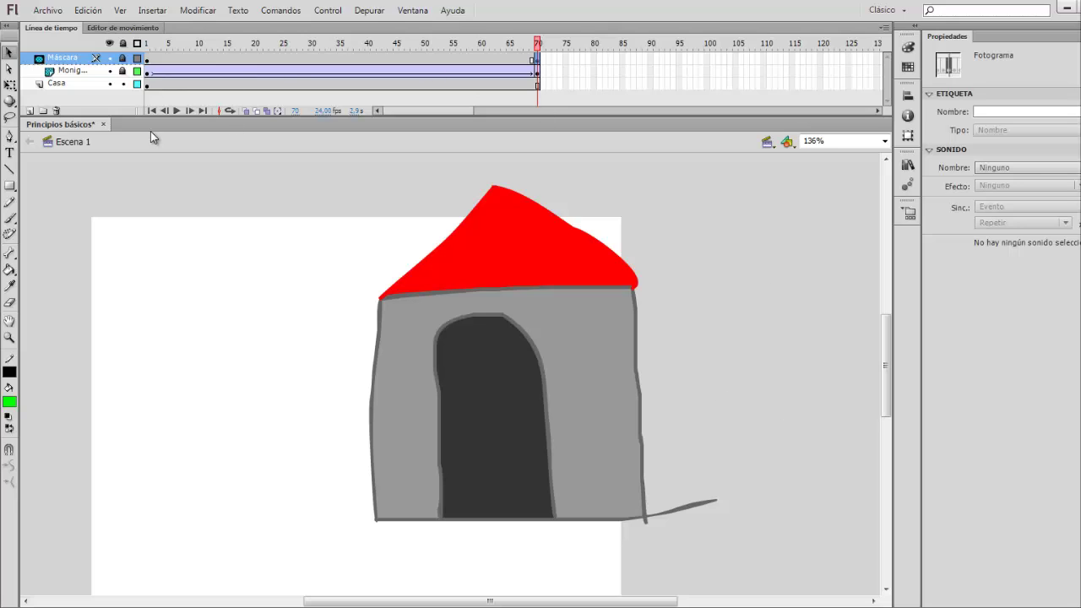
{"action": "left_click", "coordinate": [108, 84]}
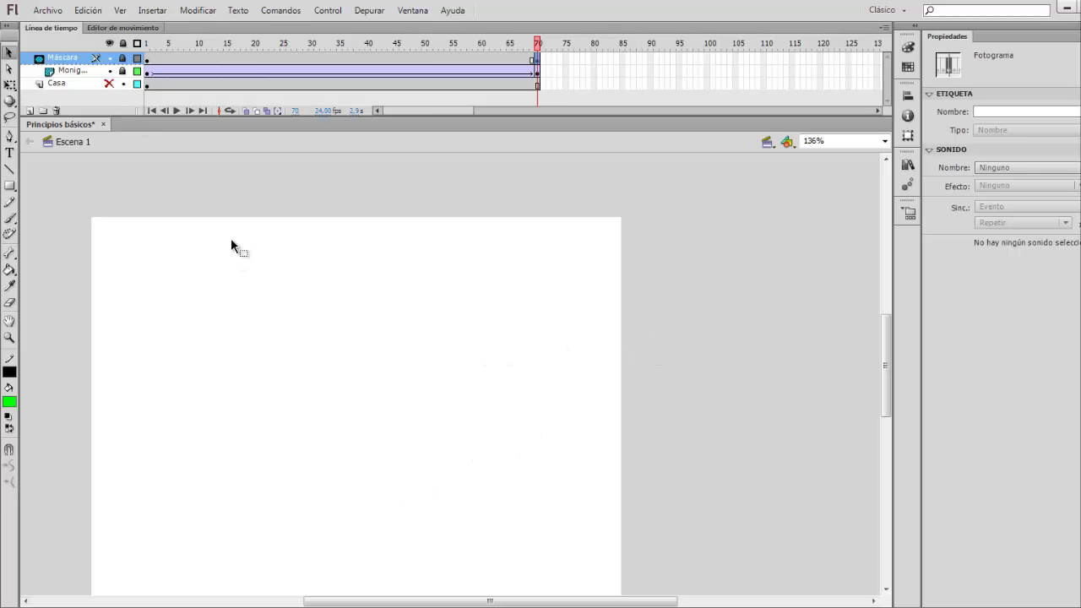
{"action": "left_click", "coordinate": [108, 84]}
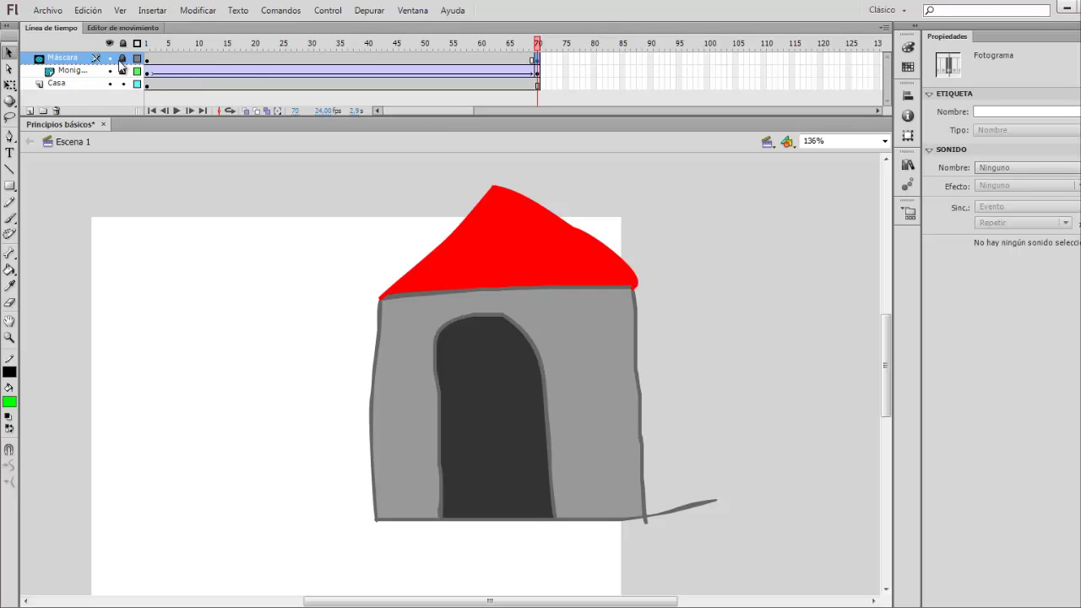
Unlock the Máscara and Monigote layers to reveal the mask shape and the full stick figure
{"action": "left_click", "coordinate": [122, 59]}
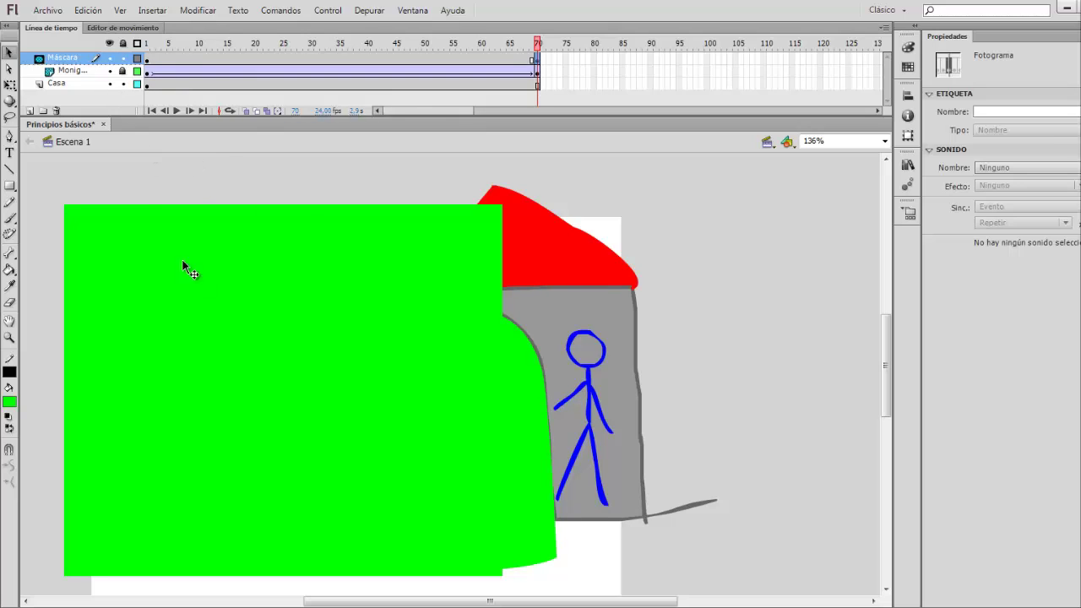
{"action": "left_click", "coordinate": [122, 71]}
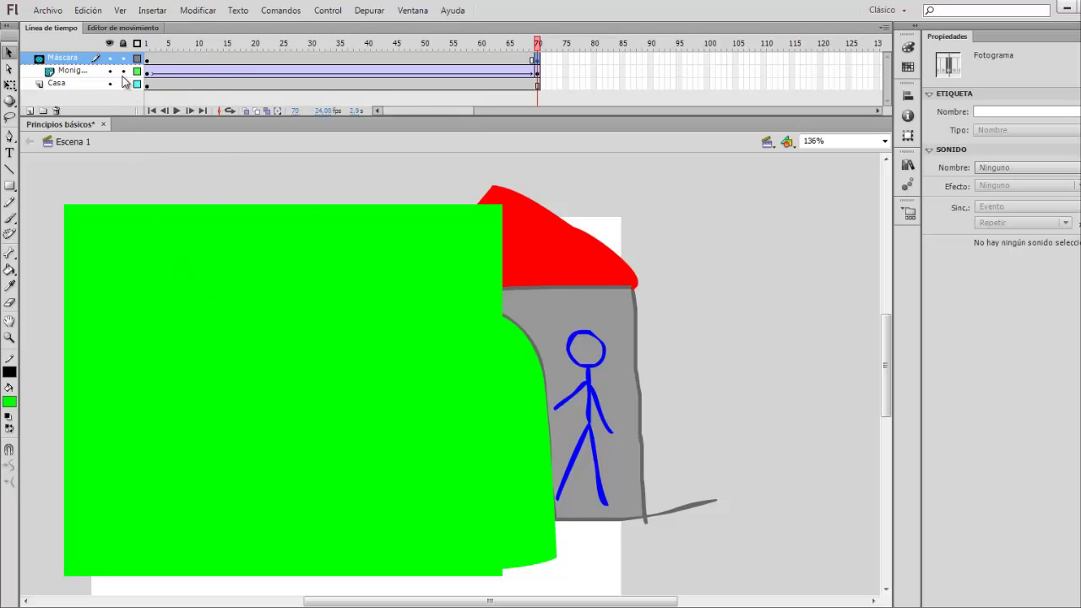
Turn off the mask setting of the Máscara layer so it becomes a normal layer
{"action": "left_click", "coordinate": [75, 73]}
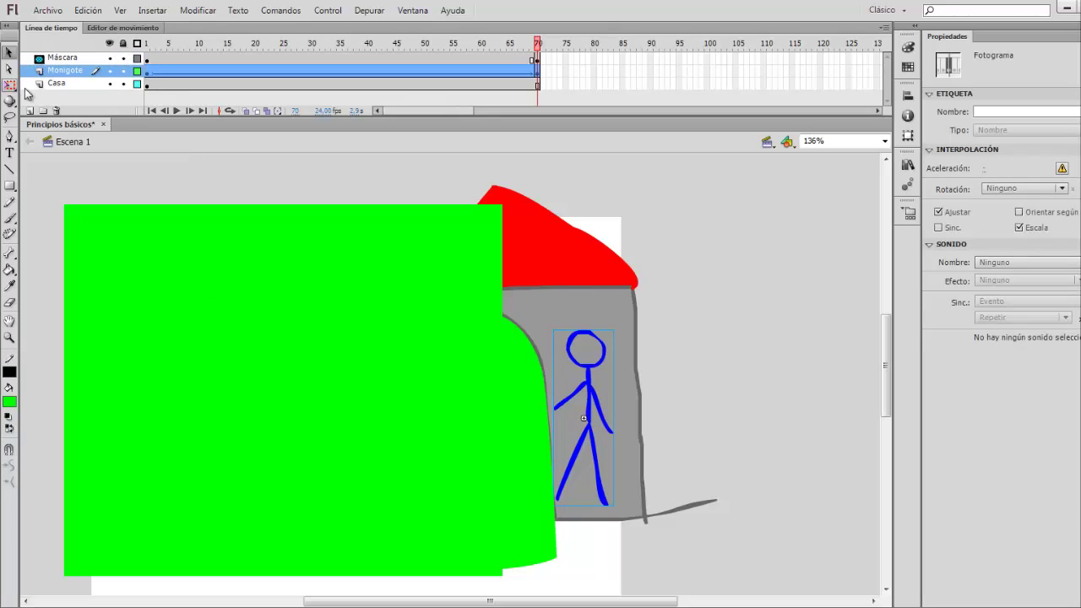
{"action": "right_click", "coordinate": [70, 57]}
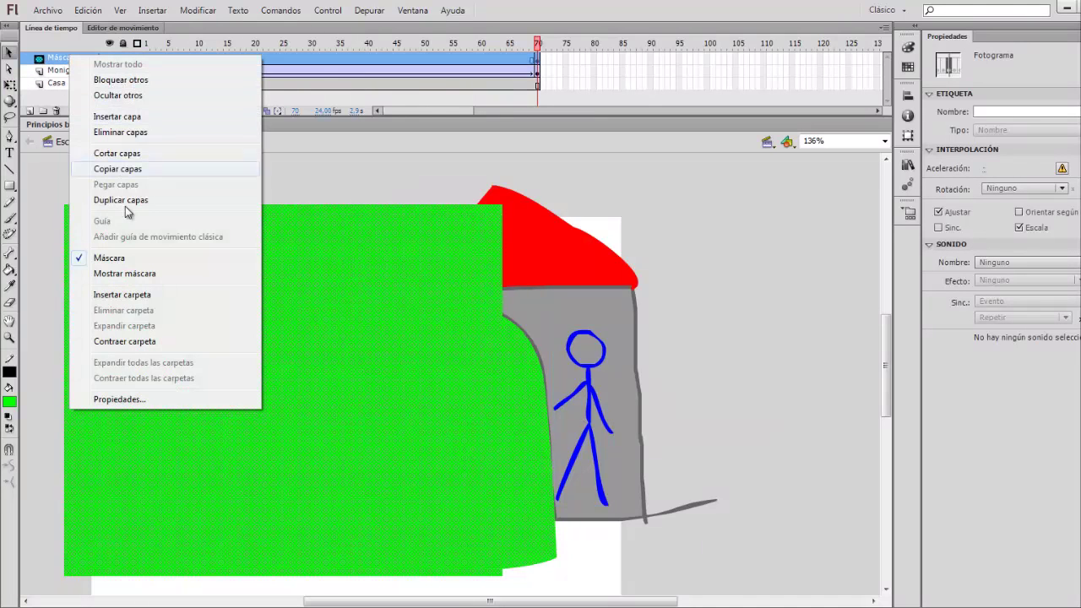
{"action": "left_click", "coordinate": [118, 258]}
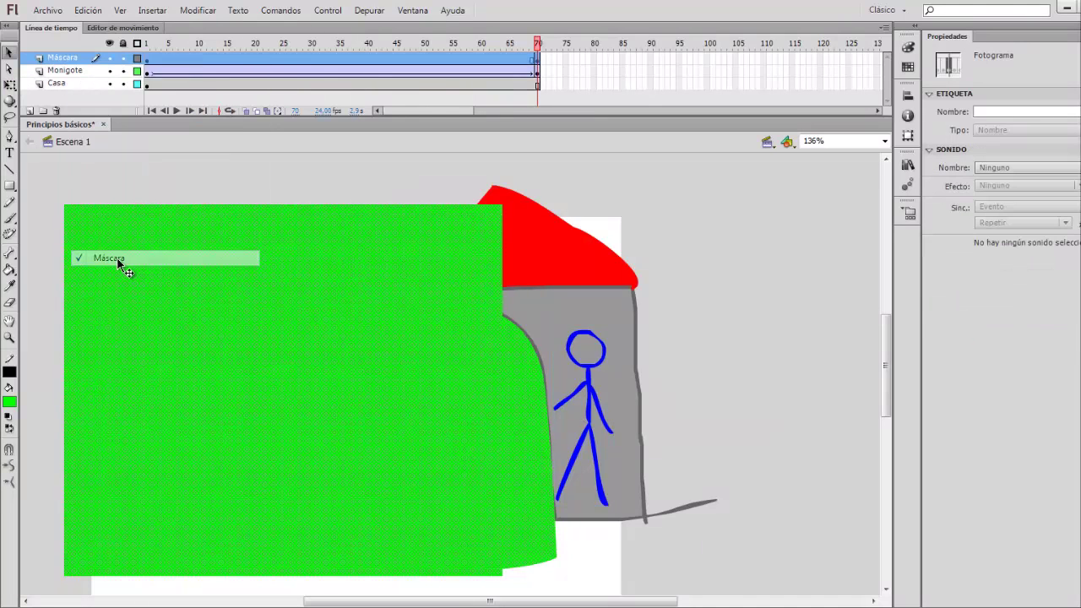
Toggle the visibility of the three layers, leaving Máscara and Monigote hidden and only Casa shown
{"action": "left_click", "coordinate": [110, 71]}
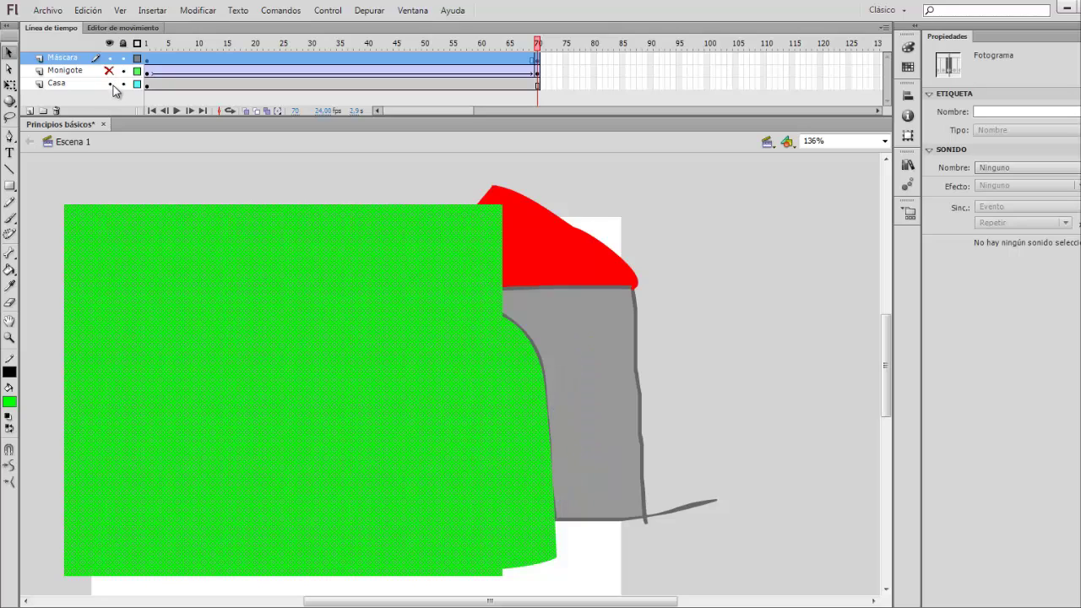
{"action": "left_click", "coordinate": [110, 84]}
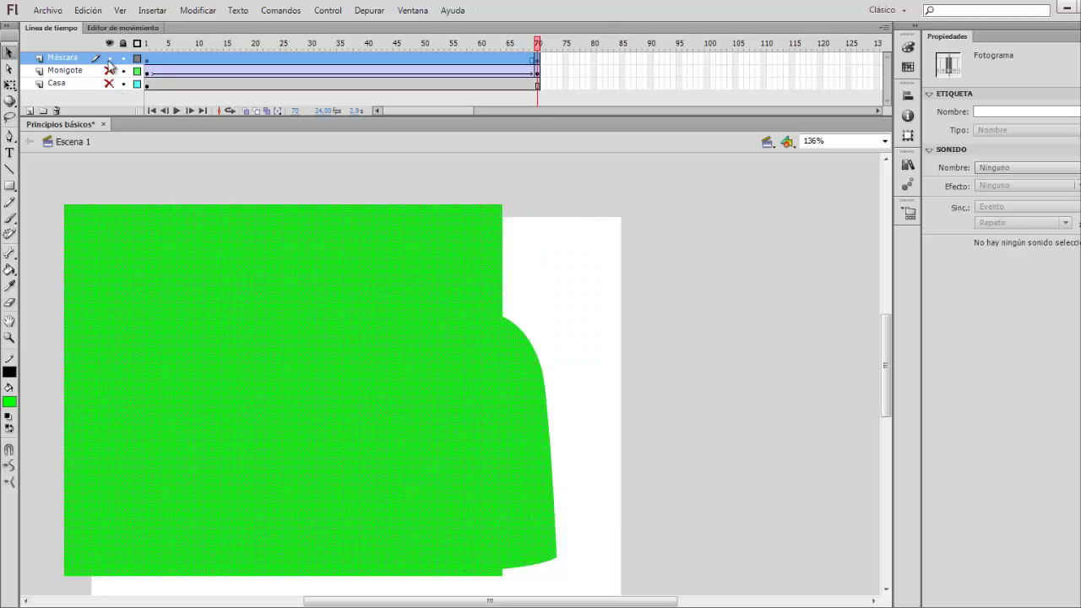
{"action": "left_click", "coordinate": [110, 58]}
{"action": "left_click", "coordinate": [110, 71]}
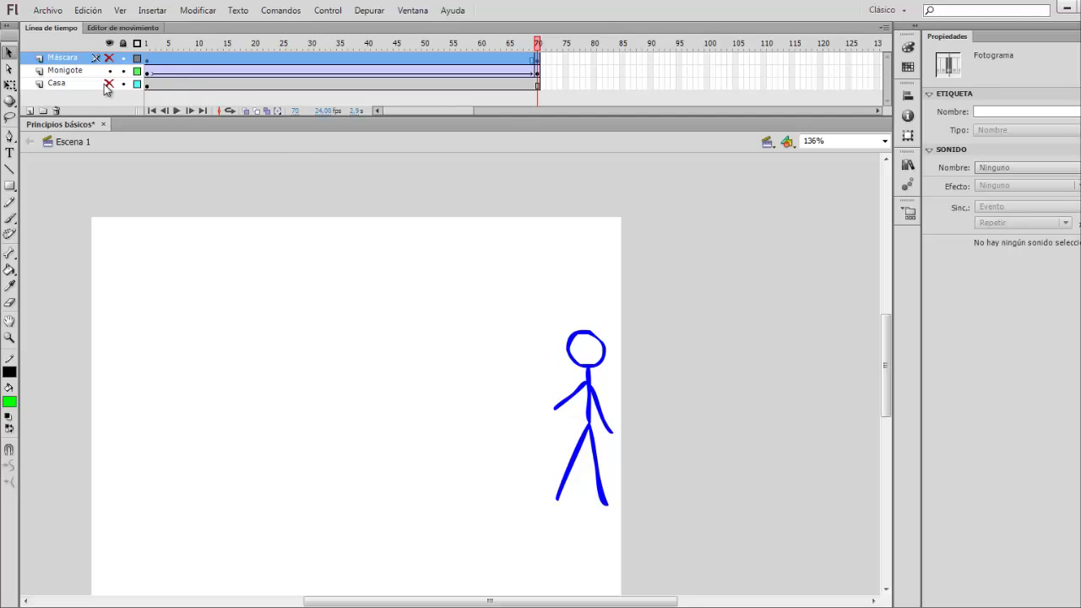
{"action": "left_click", "coordinate": [110, 84]}
{"action": "left_click", "coordinate": [110, 71]}
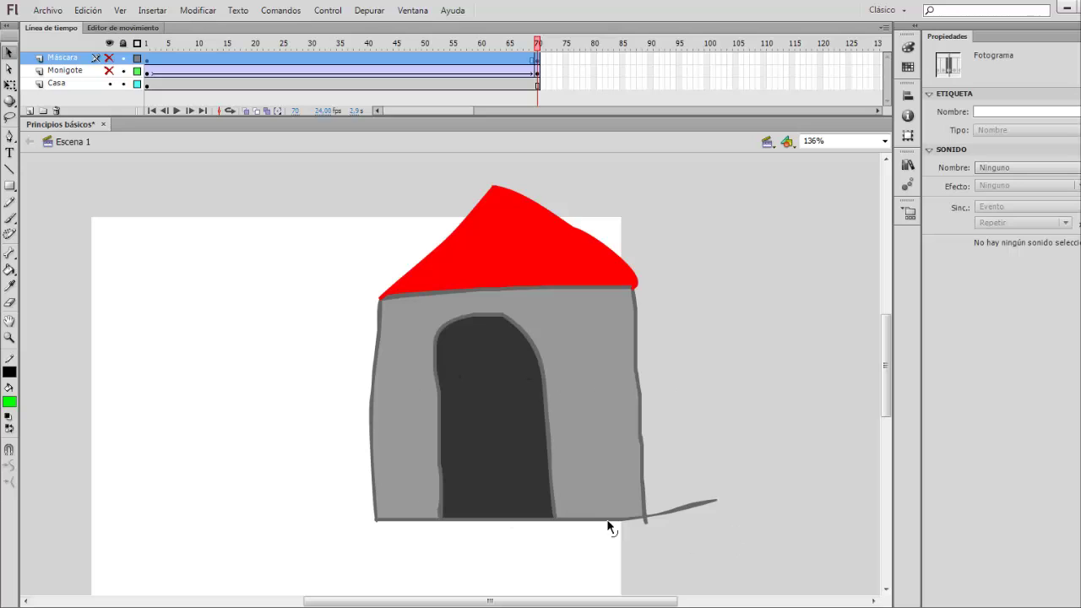
Add a layer directly above Casa and draw a green oval about 107 × 101 px beside the house in frame 1
{"action": "left_click", "coordinate": [29, 111]}
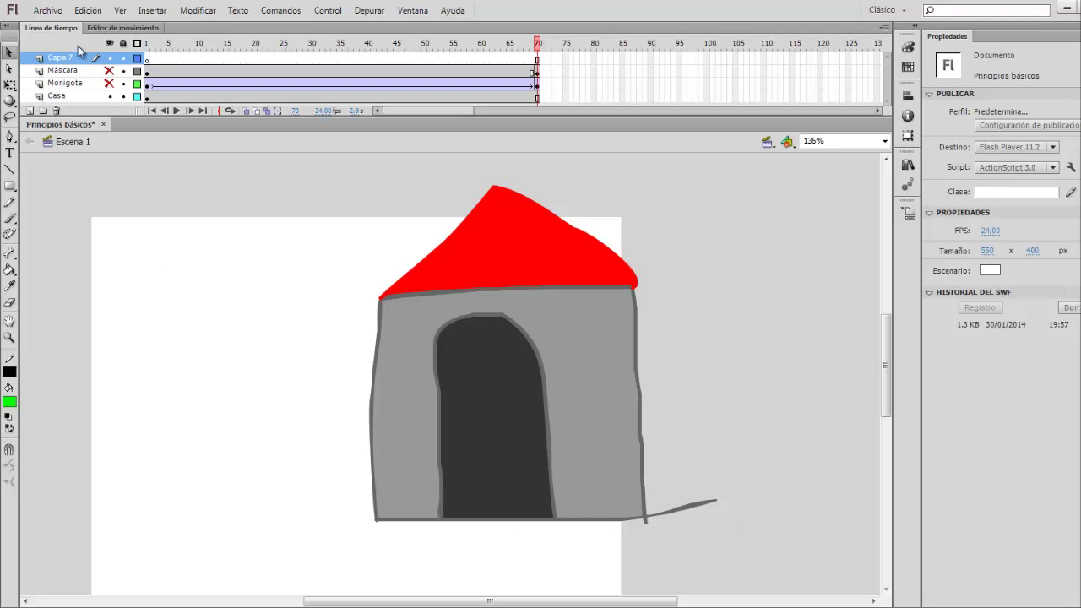
{"action": "left_click_drag", "start_coordinate": [68, 59], "coordinate": [68, 92]}
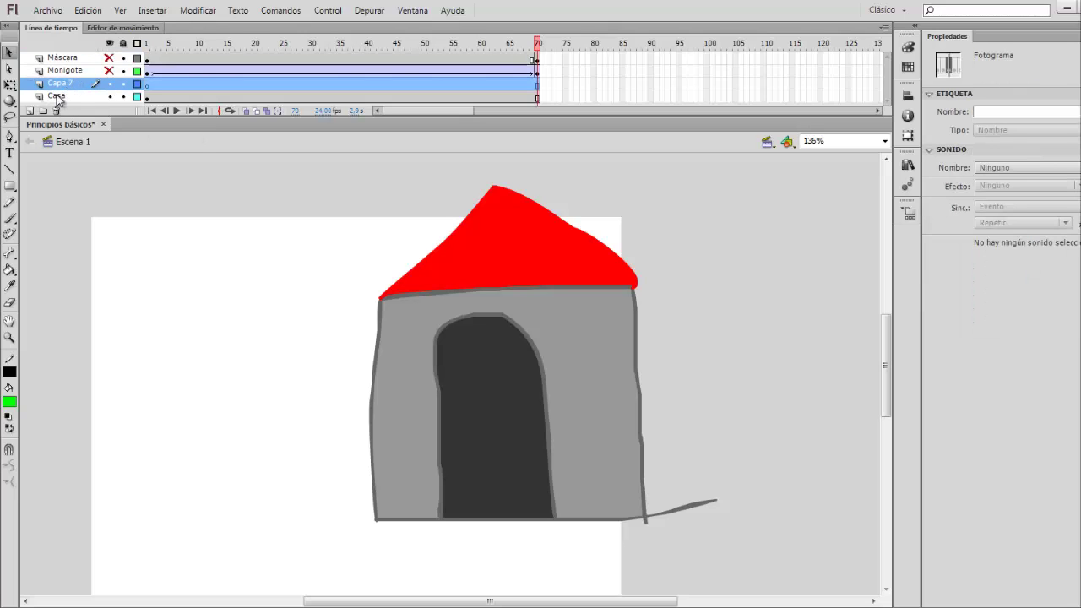
{"action": "left_click", "coordinate": [148, 84]}
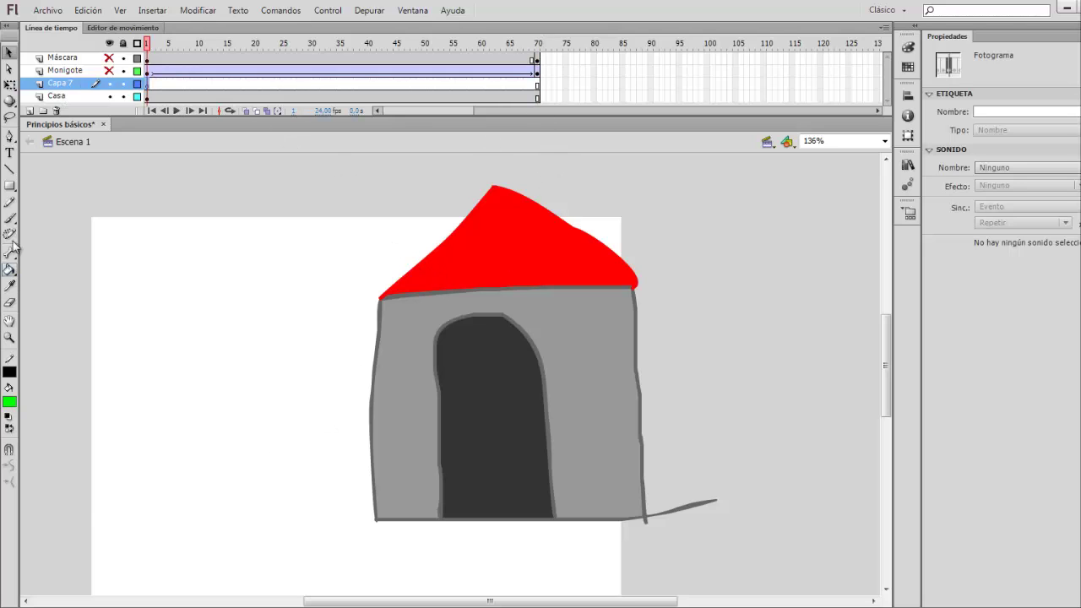
{"action": "left_click", "coordinate": [9, 185]}
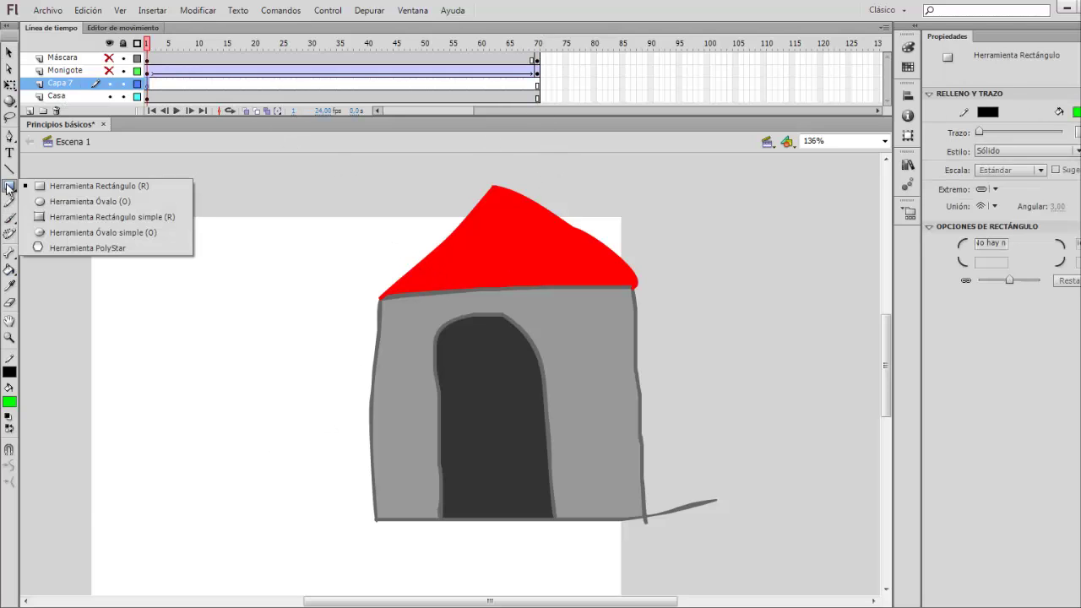
{"action": "left_click", "coordinate": [79, 202]}
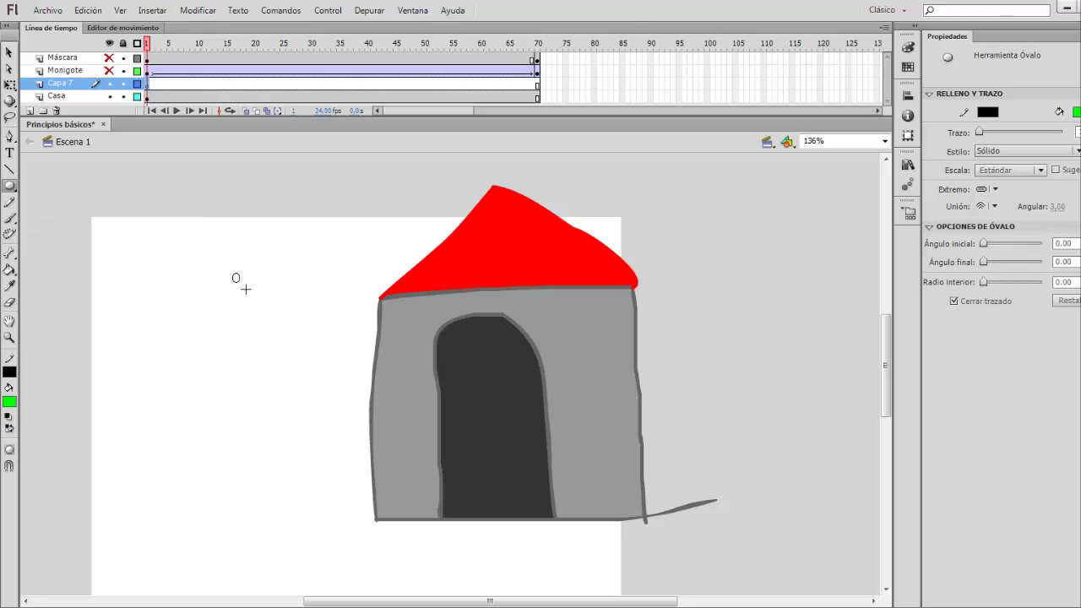
{"action": "left_click_drag", "start_coordinate": [245, 289], "coordinate": [336, 369]}
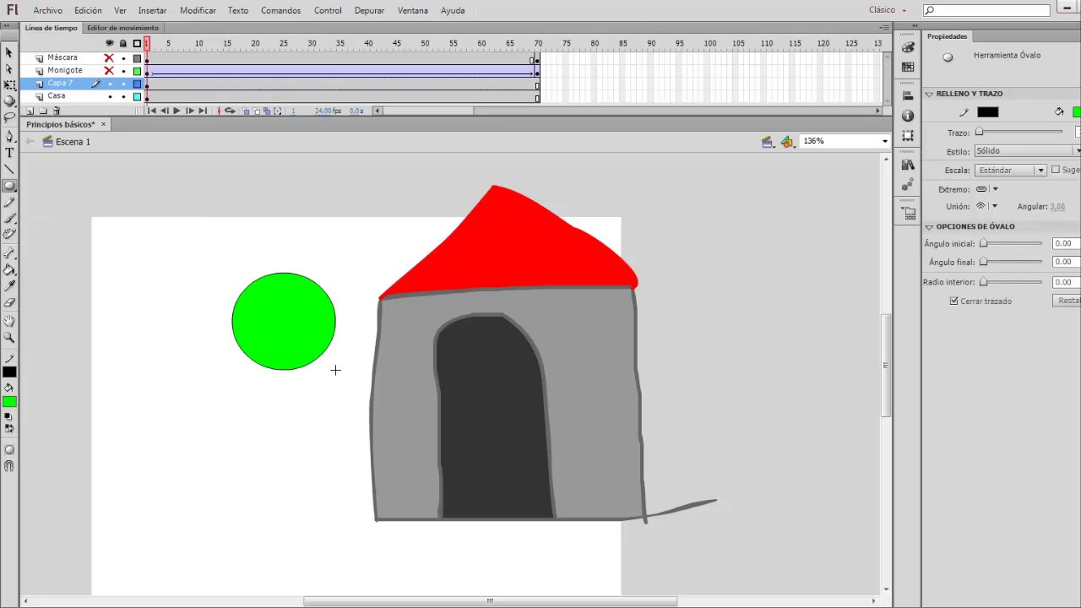
Insert a keyframe at frame 70 of Capa 7 and create a classic tween between its two keyframes
{"action": "left_click", "coordinate": [538, 85]}
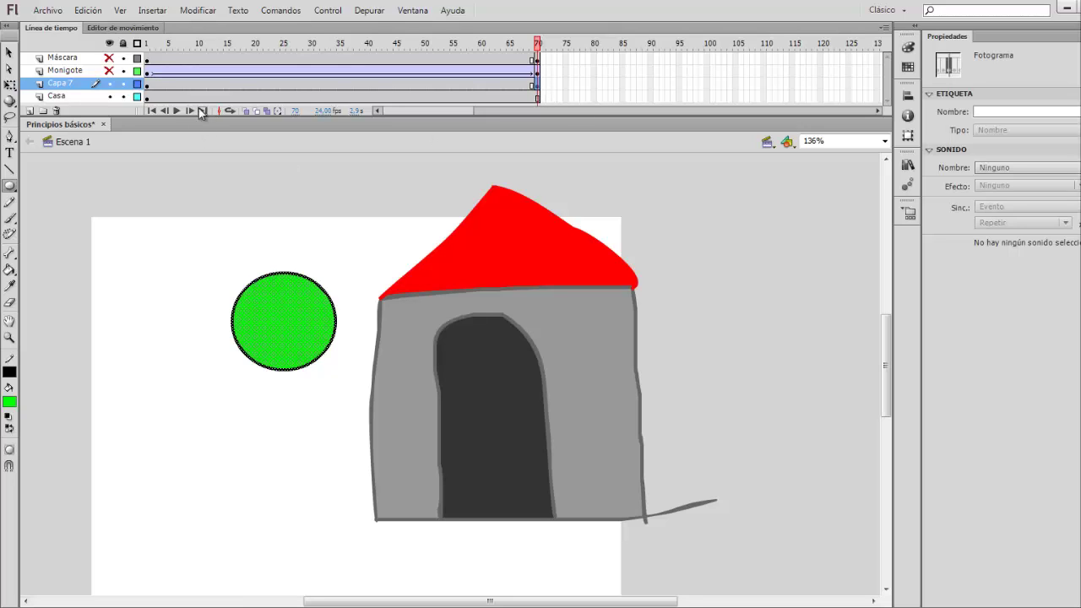
{"action": "left_click", "coordinate": [148, 84]}
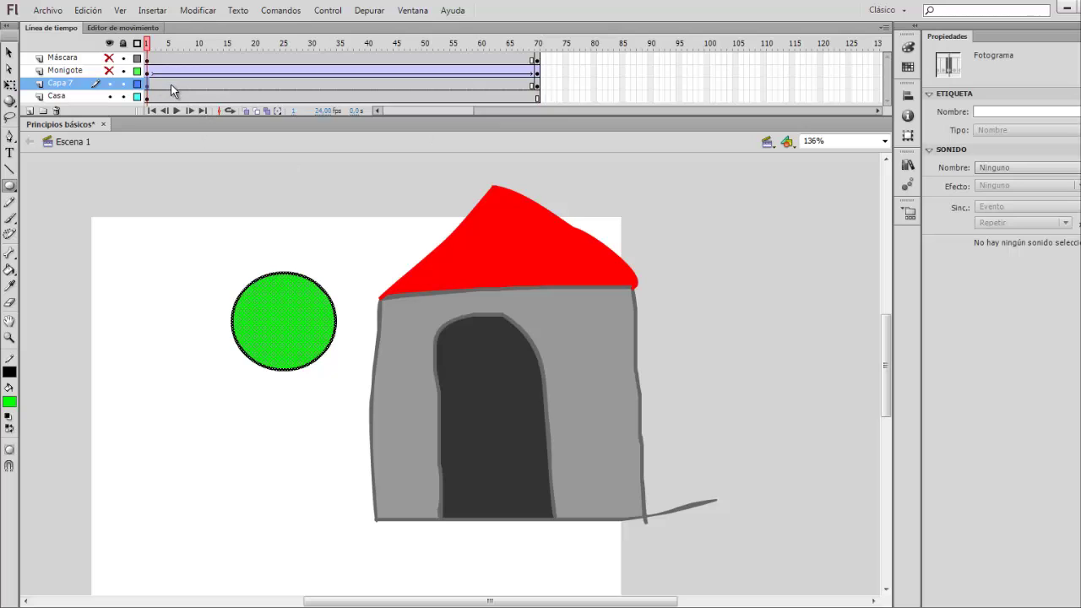
{"action": "right_click", "coordinate": [173, 84]}
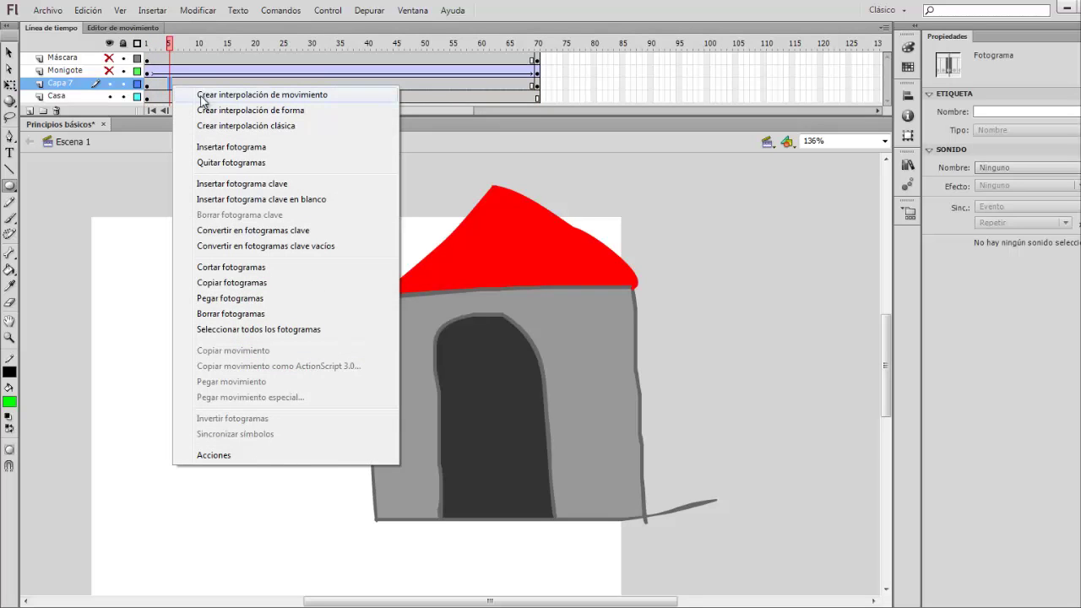
{"action": "left_click", "coordinate": [243, 126]}
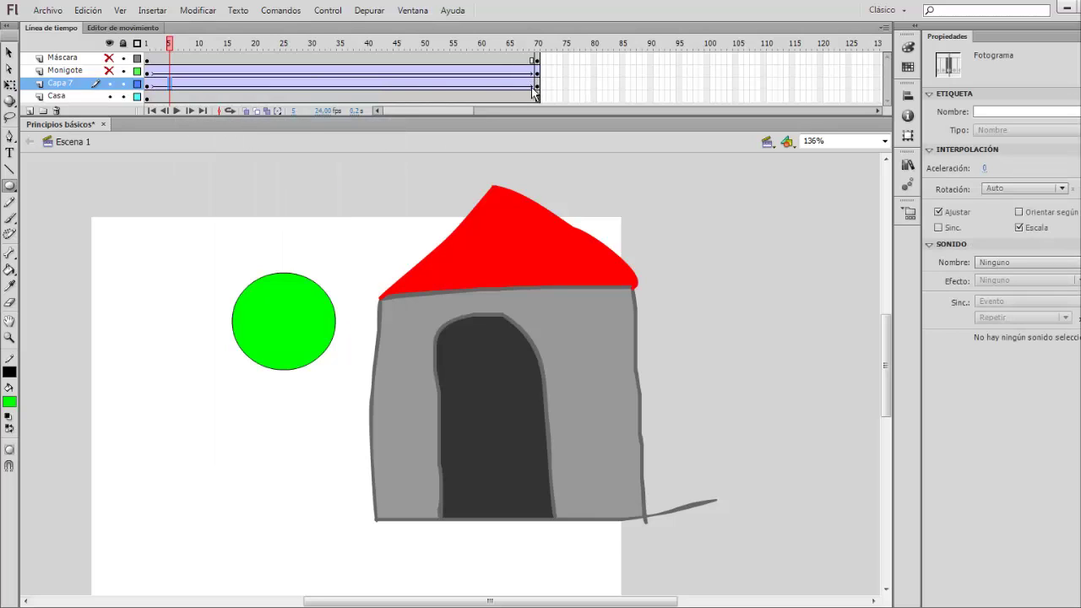
At frame 70 of Capa 7, move the green oval past the right side of the roof, to about X 647, Y 30
{"action": "left_click", "coordinate": [147, 84]}
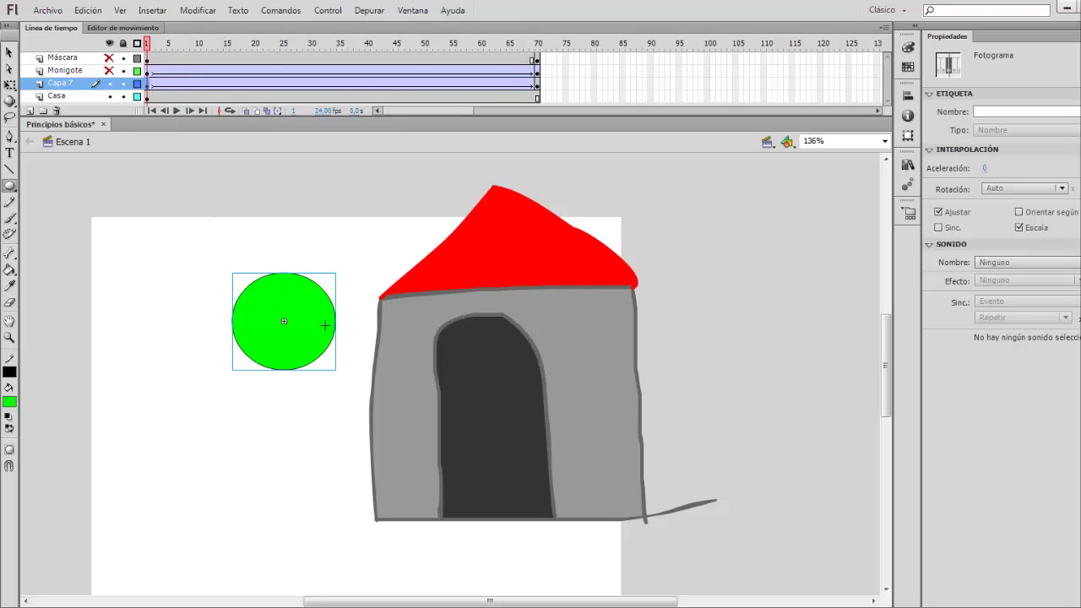
{"action": "left_click", "coordinate": [535, 84]}
{"action": "left_click", "coordinate": [537, 73]}
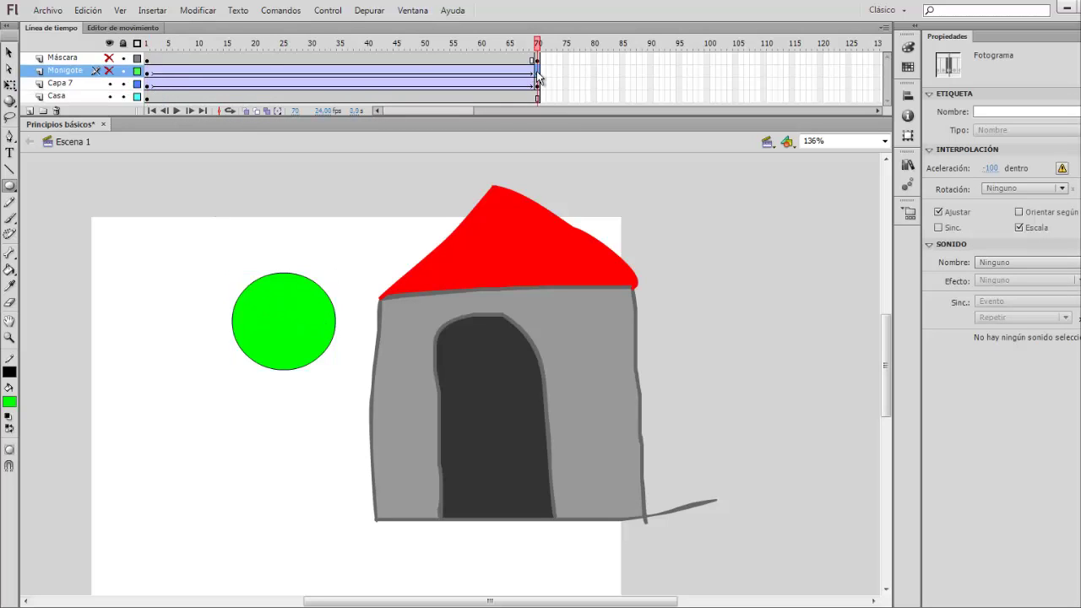
{"action": "left_click", "coordinate": [155, 84]}
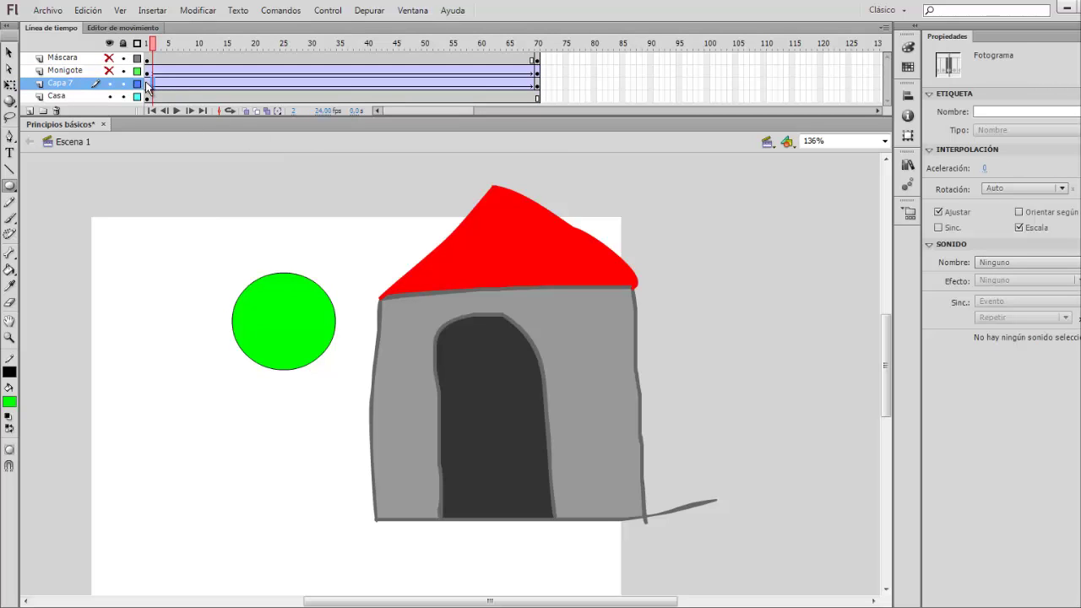
{"action": "left_click", "coordinate": [147, 85]}
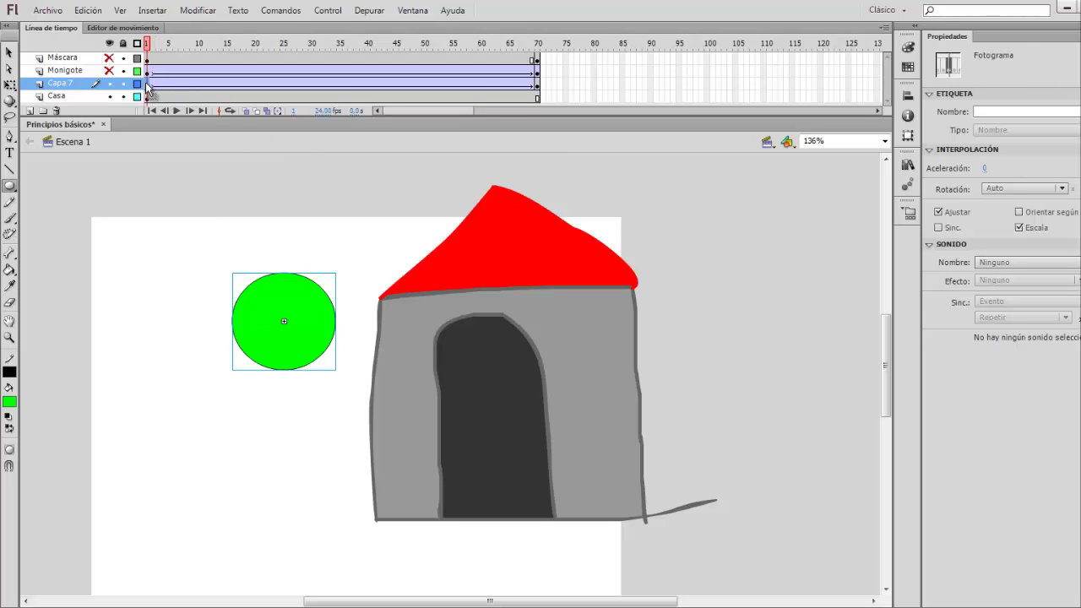
{"action": "left_click", "coordinate": [535, 70]}
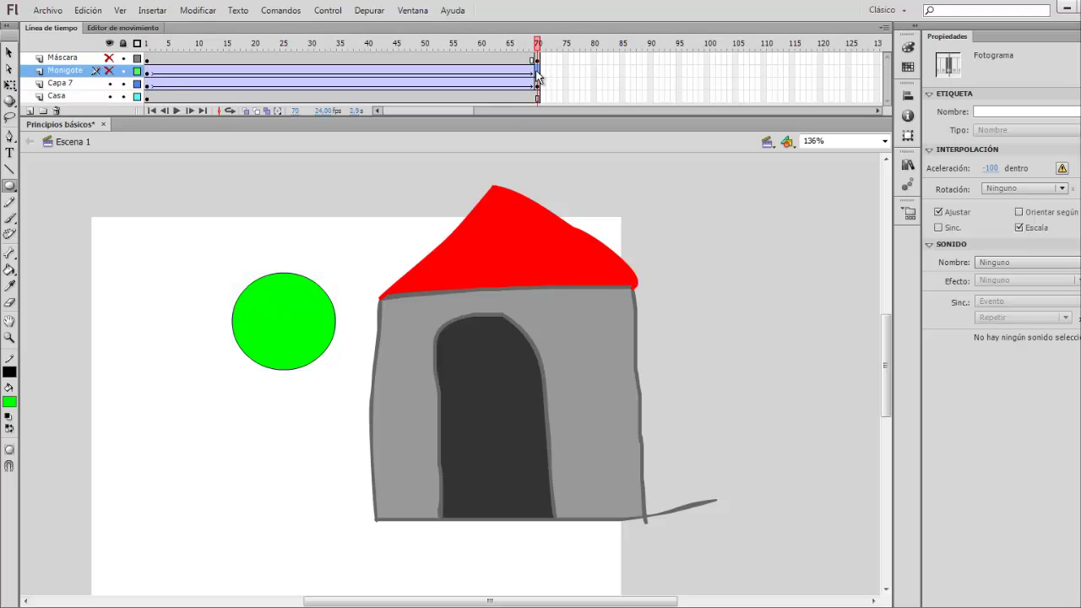
{"action": "left_click", "coordinate": [187, 298]}
{"action": "left_click_drag", "start_coordinate": [285, 327], "coordinate": [709, 249]}
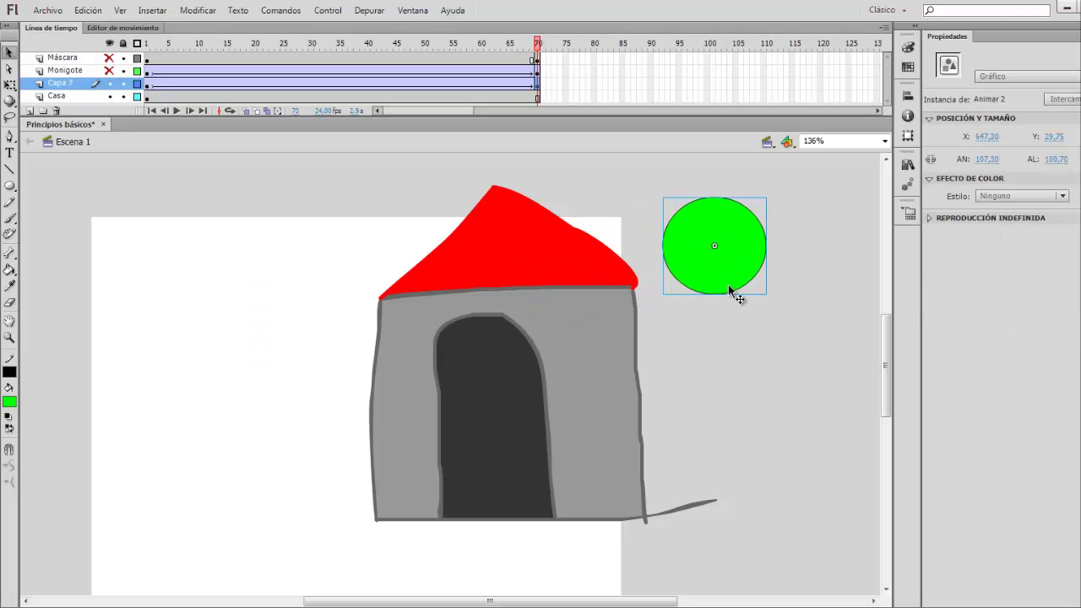
Convert Capa 7 into a mask for the Casa layer and play the animation
{"action": "left_click", "coordinate": [60, 87]}
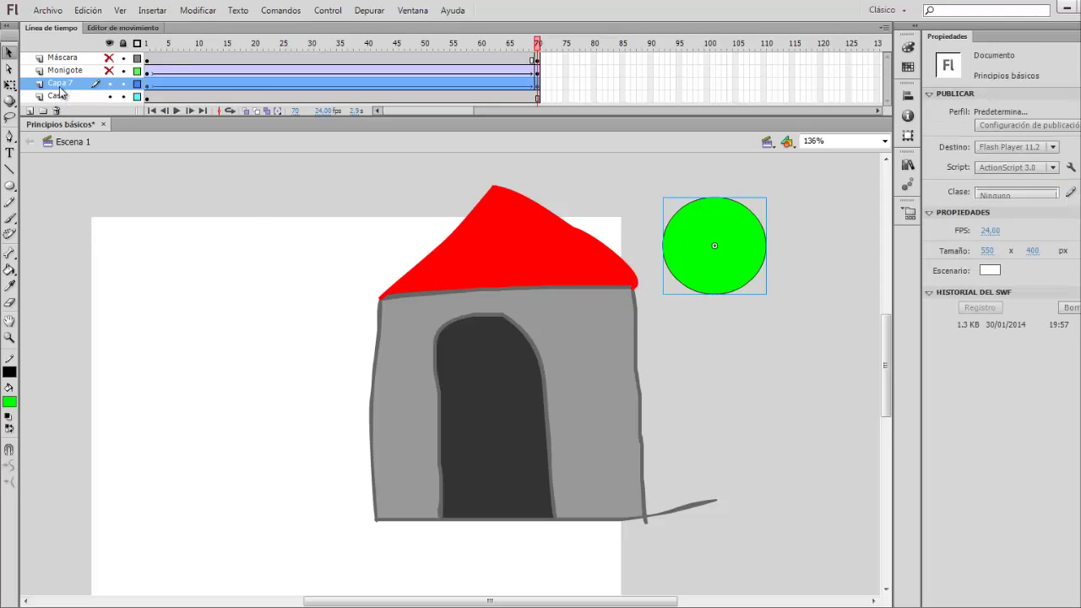
{"action": "right_click", "coordinate": [62, 85]}
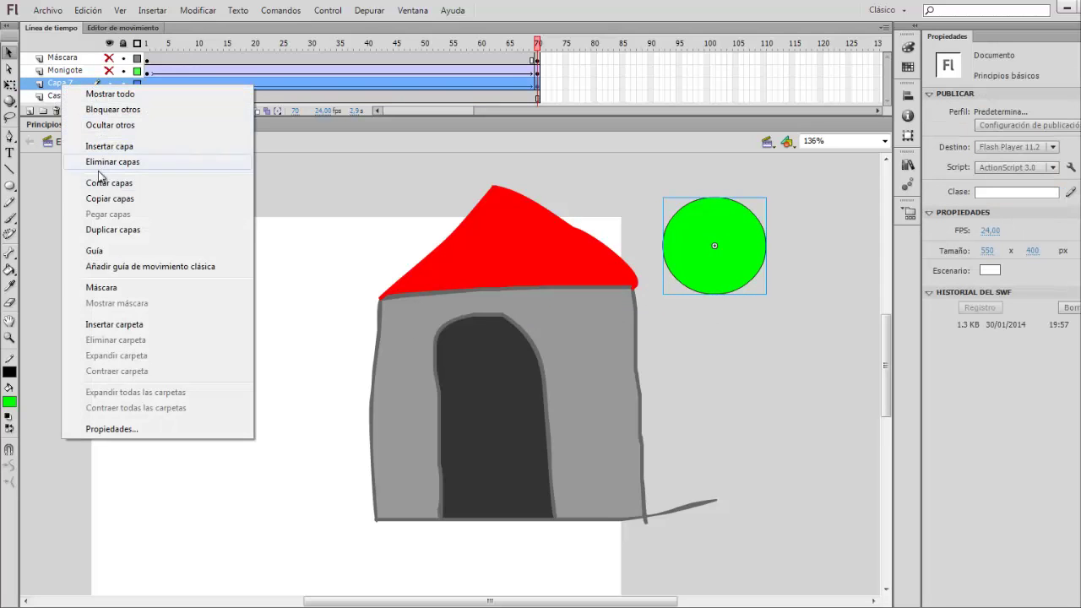
{"action": "left_click", "coordinate": [101, 288]}
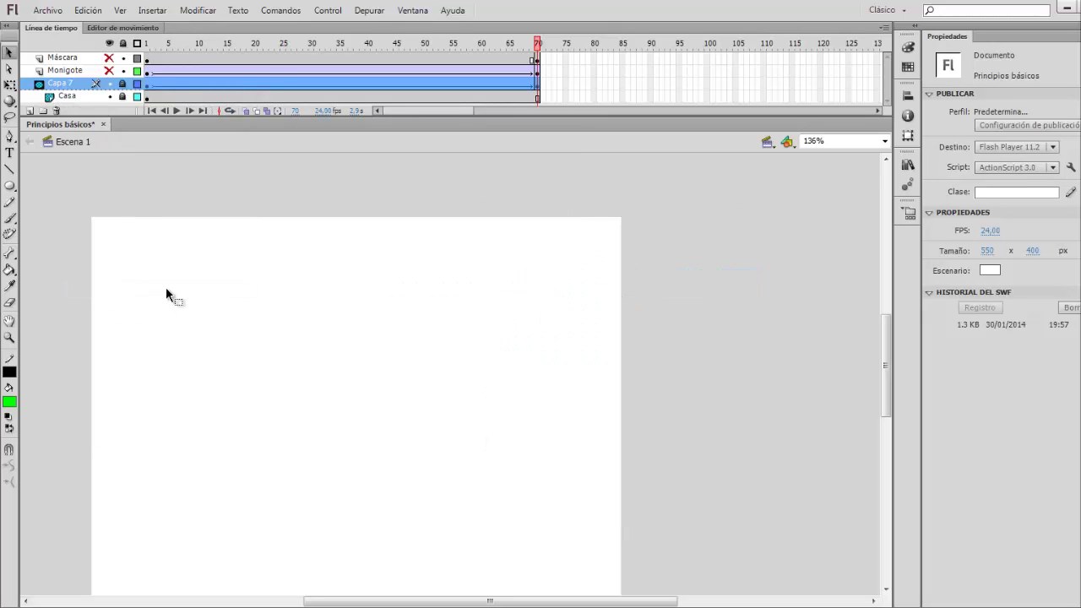
{"action": "key", "text": "Return"}
Unlock Capa 7 and, at frame 11, move the mask oval to the house's lower-left corner, about X 343, Y 334
{"action": "left_click", "coordinate": [122, 84]}
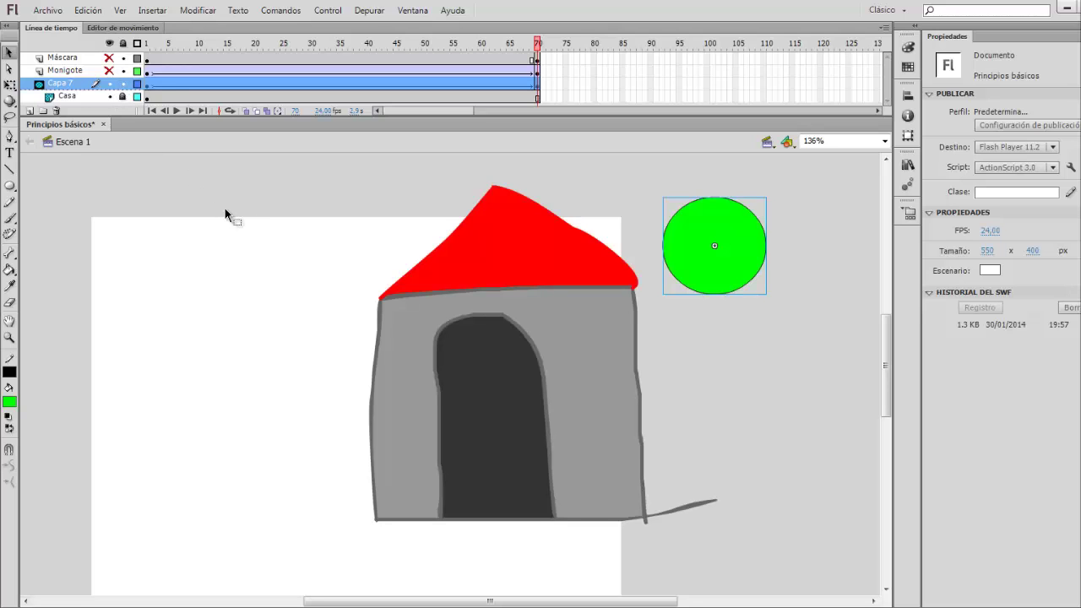
{"action": "left_click", "coordinate": [205, 86]}
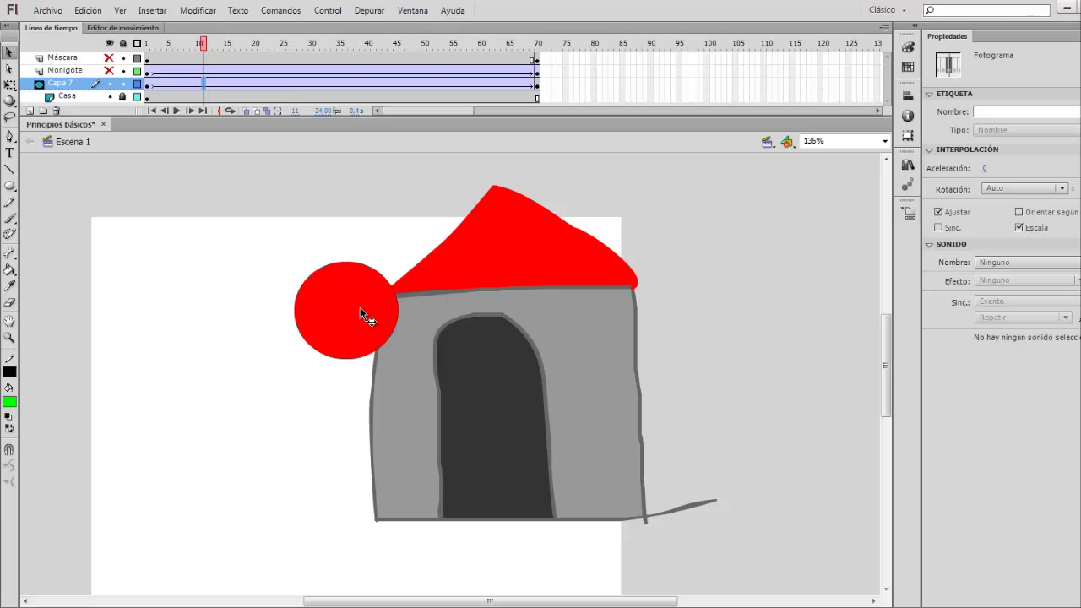
{"action": "left_click_drag", "start_coordinate": [360, 311], "coordinate": [433, 539]}
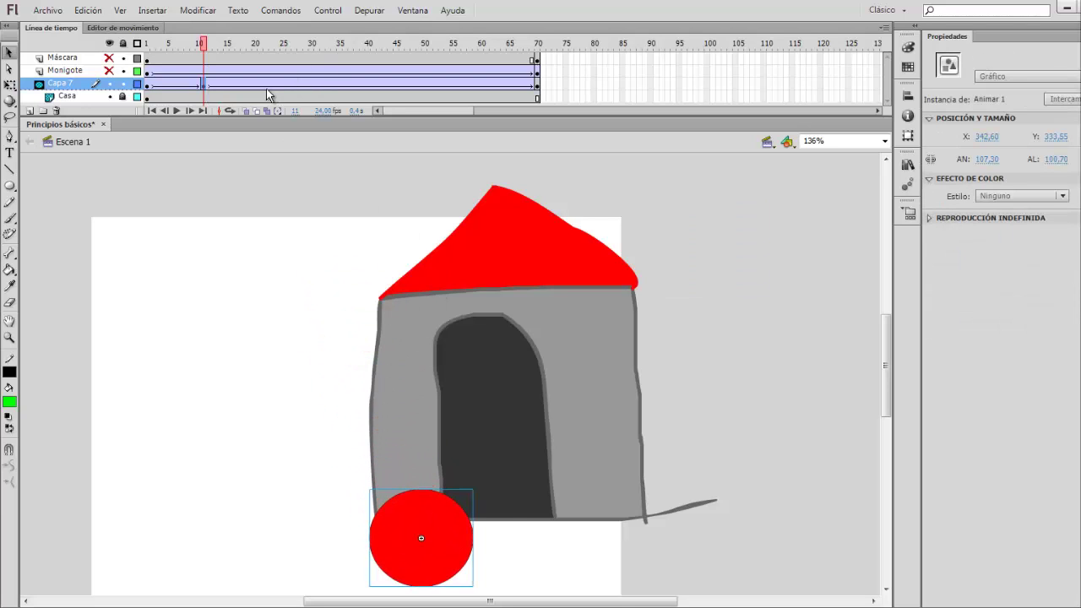
Keyframe the mask oval at frames 21 and 34 towards the house's lower-right corner, and at frame 48 over the doorway's upper right
{"action": "left_click", "coordinate": [260, 85]}
{"action": "left_click_drag", "start_coordinate": [475, 496], "coordinate": [580, 508]}
{"action": "left_click", "coordinate": [332, 83]}
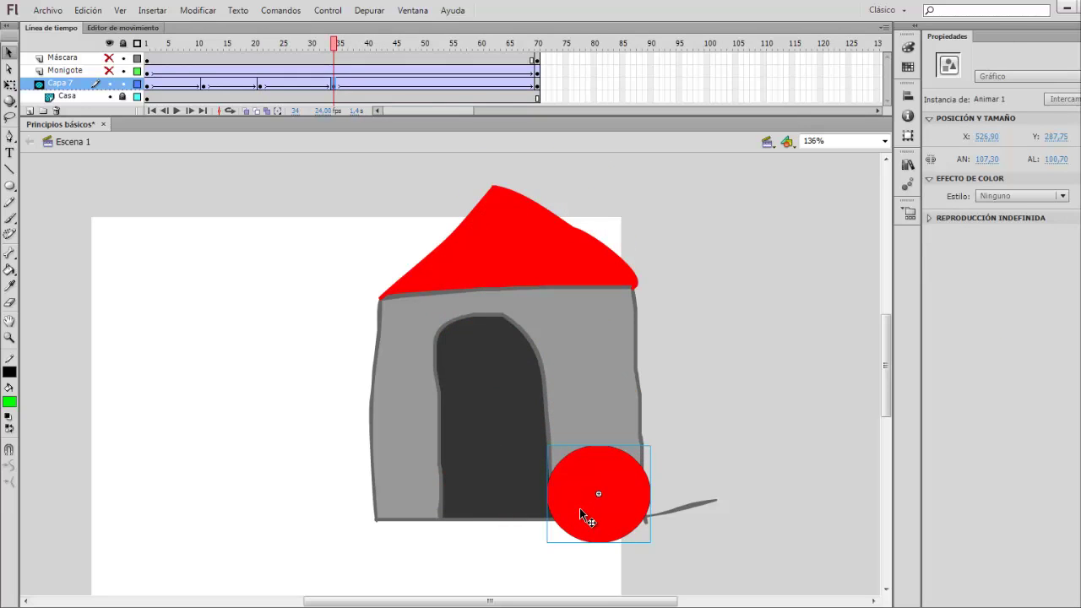
{"action": "left_click", "coordinate": [415, 85]}
{"action": "left_click_drag", "start_coordinate": [622, 407], "coordinate": [507, 384]}
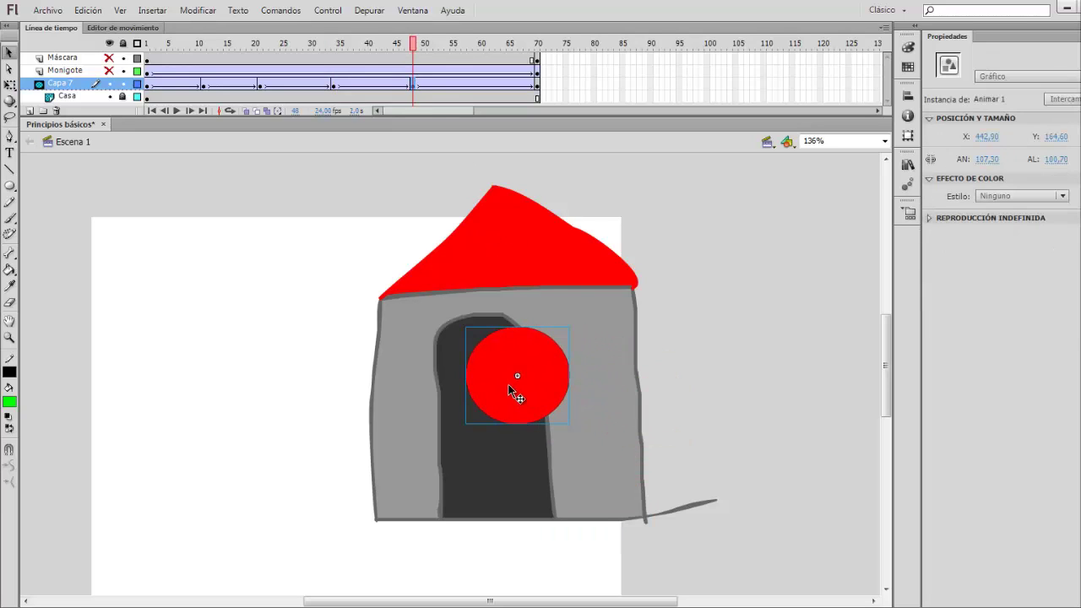
At frame 70, enlarge the mask oval to about 577 × 542 px and move it to cover the whole house
{"action": "left_click", "coordinate": [537, 85]}
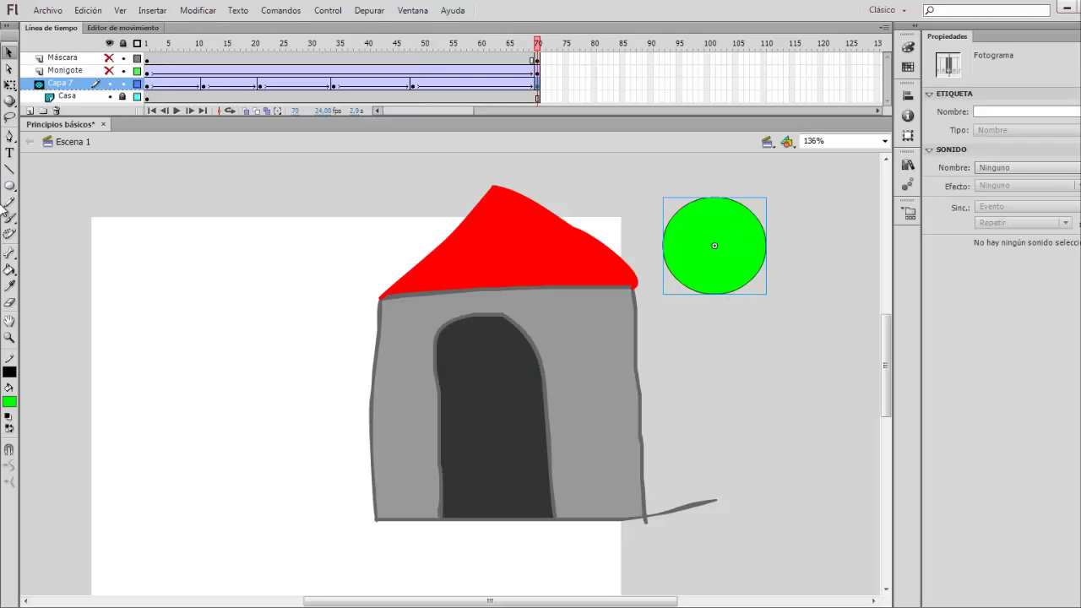
{"action": "left_click", "coordinate": [9, 85]}
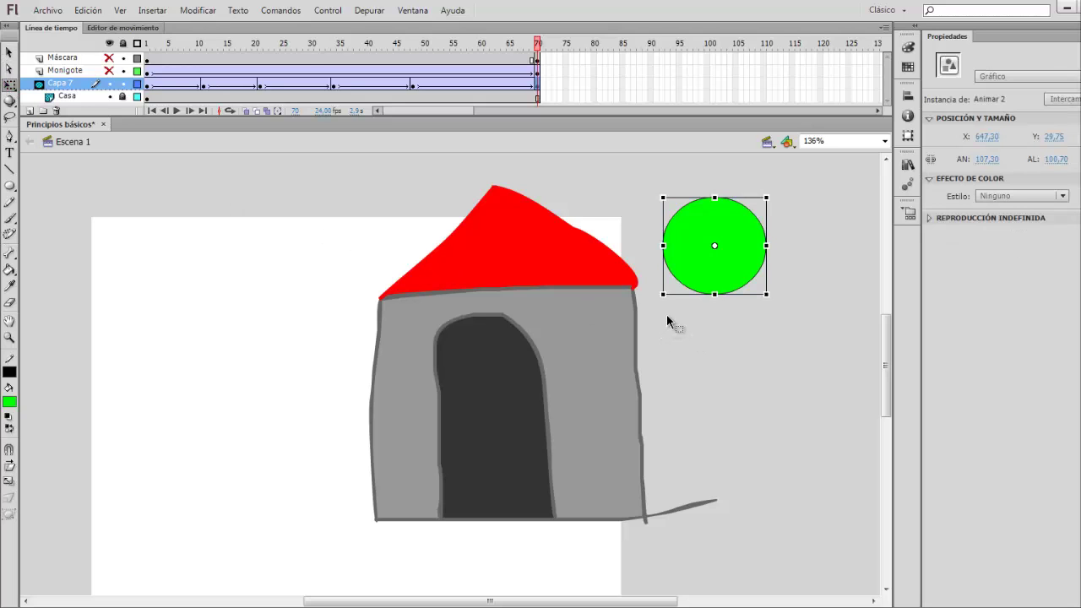
{"action": "left_click_drag", "start_coordinate": [662, 296], "coordinate": [344, 513]}
{"action": "left_click_drag", "start_coordinate": [625, 393], "coordinate": [487, 500]}
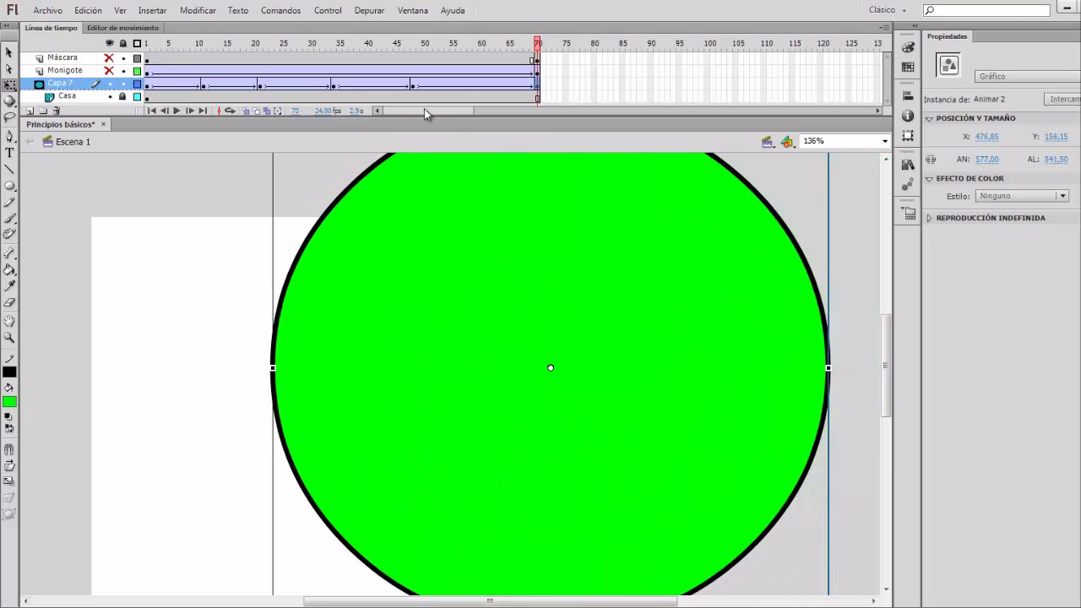
Return to frame 1, lock Capa 7 and play the animation to preview the moving mask over the house
{"action": "left_click", "coordinate": [148, 84]}
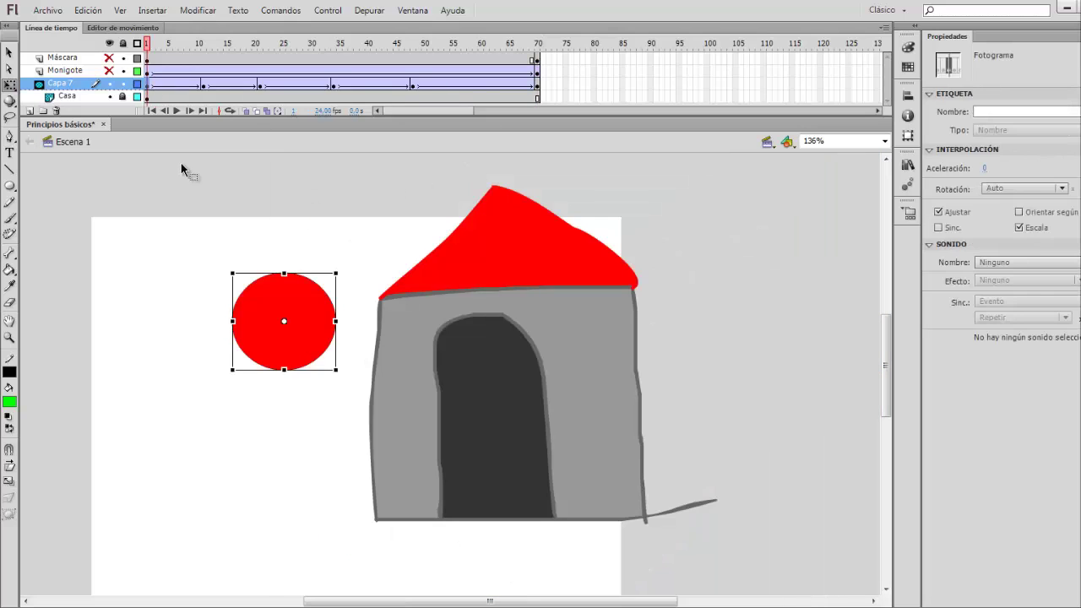
{"action": "left_click", "coordinate": [123, 84]}
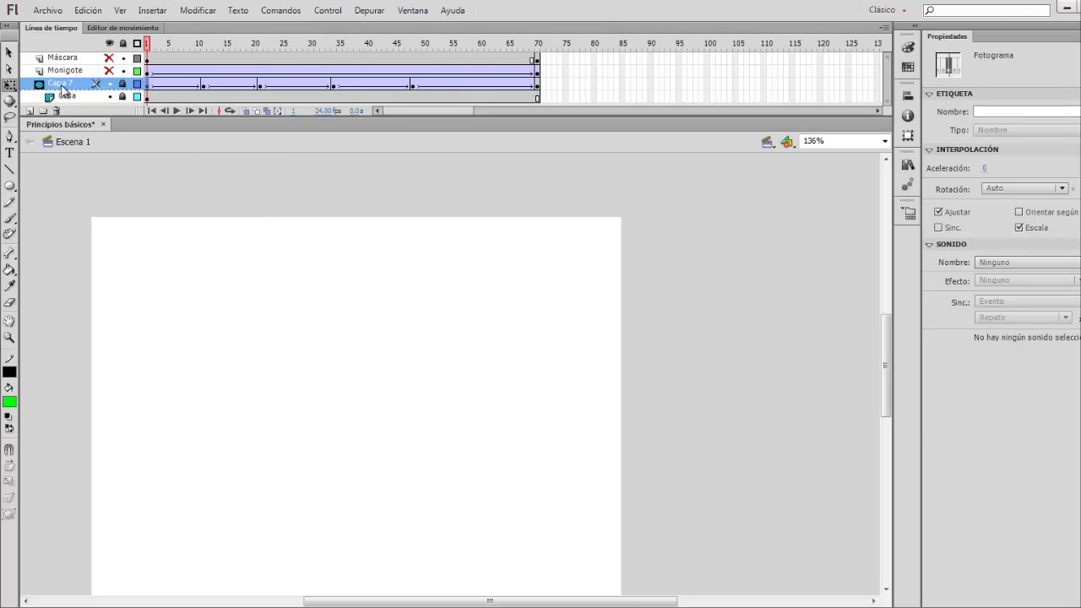
{"action": "key", "text": "Return"}
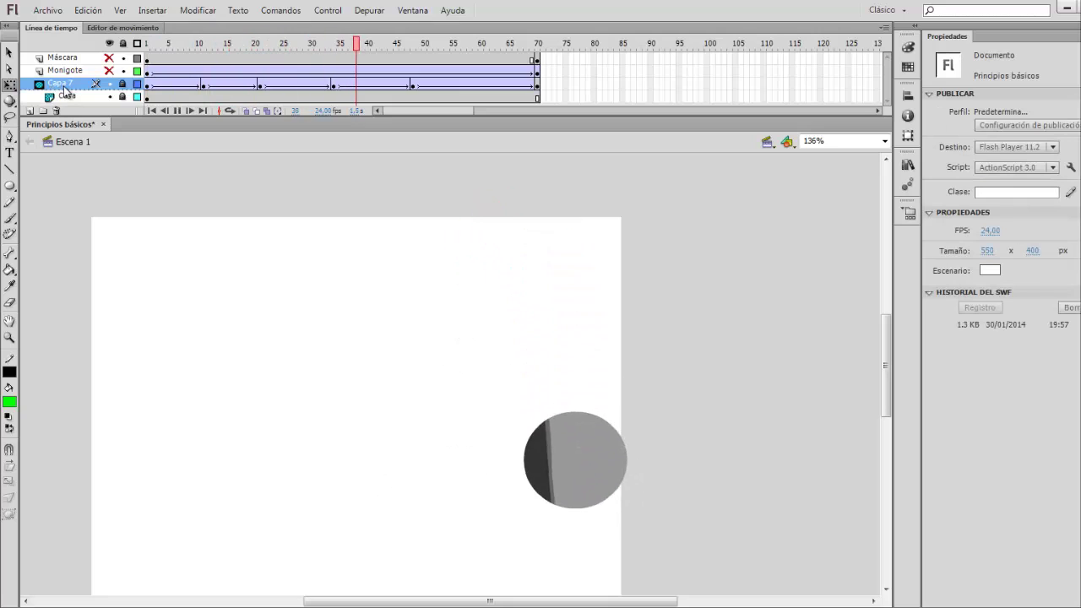